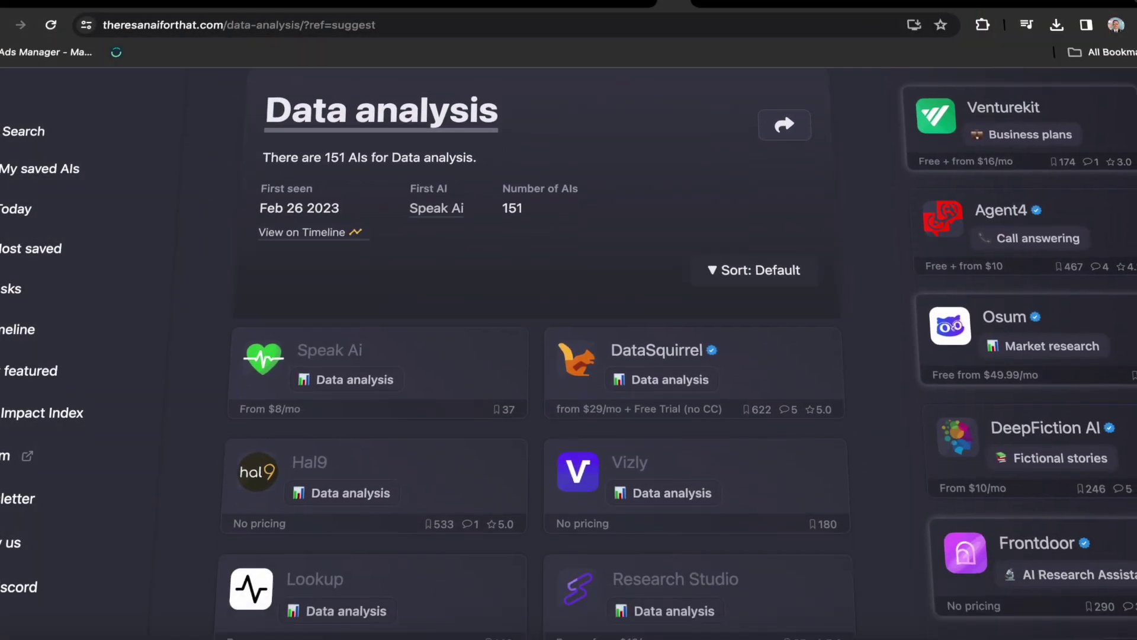
Exclude the OrderRef, Product and User ID columns from import and apply the River Nights theme.
scroll(533, 355, "down", 10)
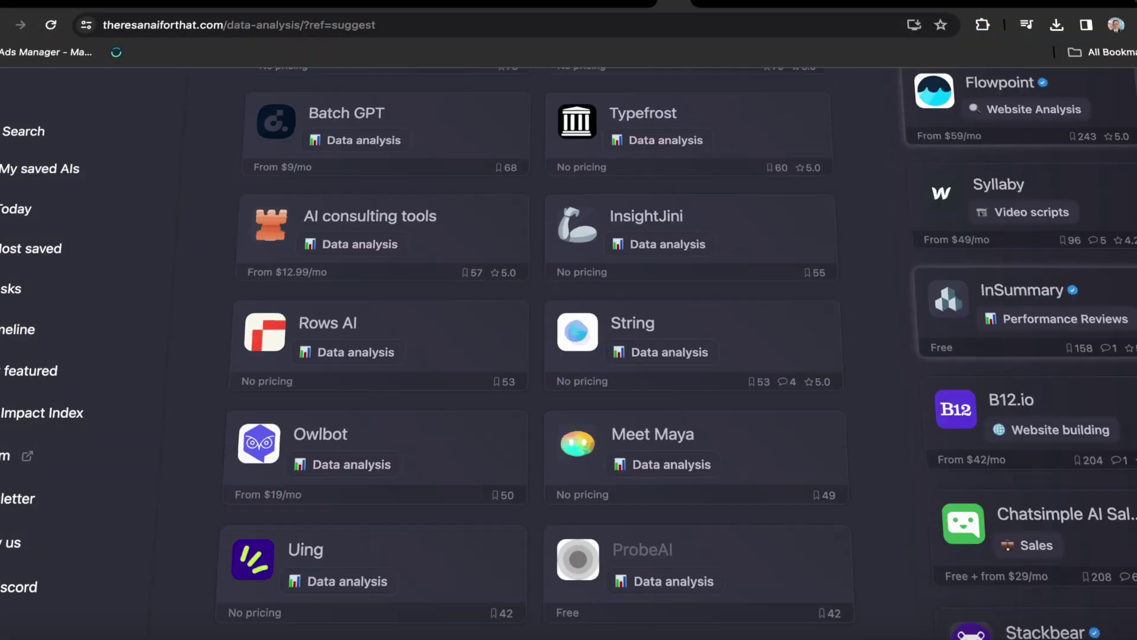
scroll(533, 355, "down", 20)
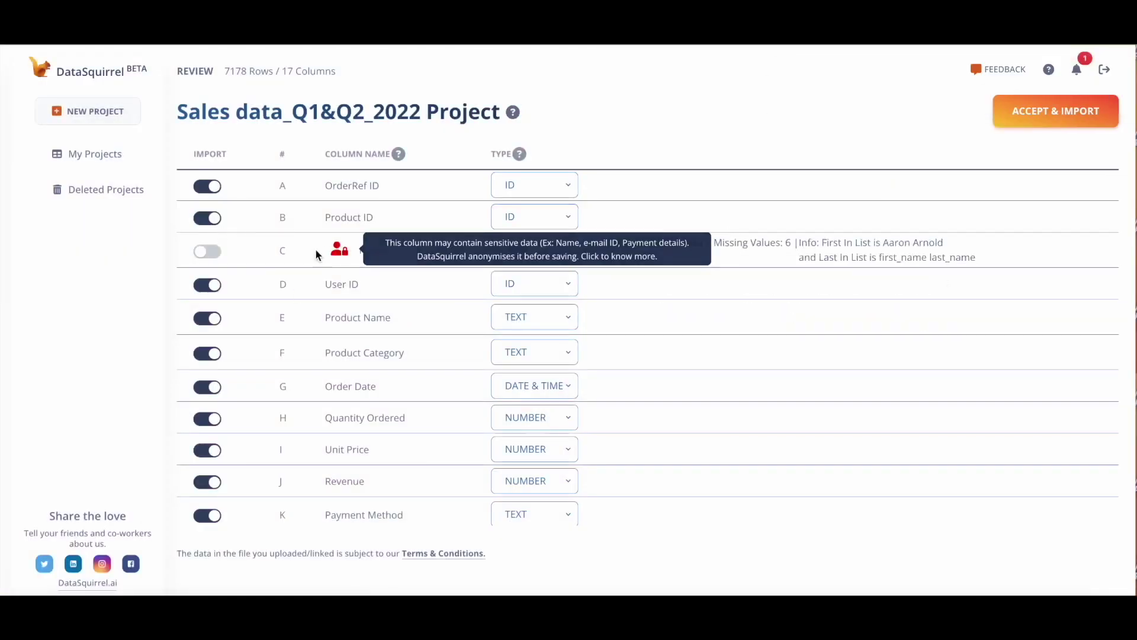
left_click(203, 194)
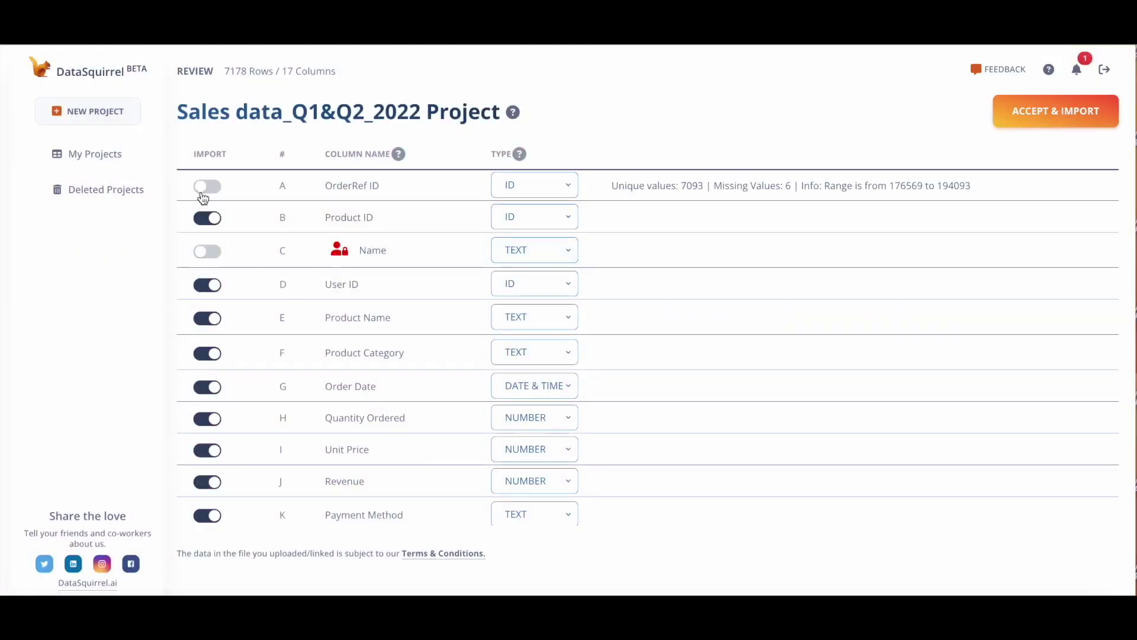
left_click(207, 218)
left_click(208, 285)
scroll(208, 371, "down", 5)
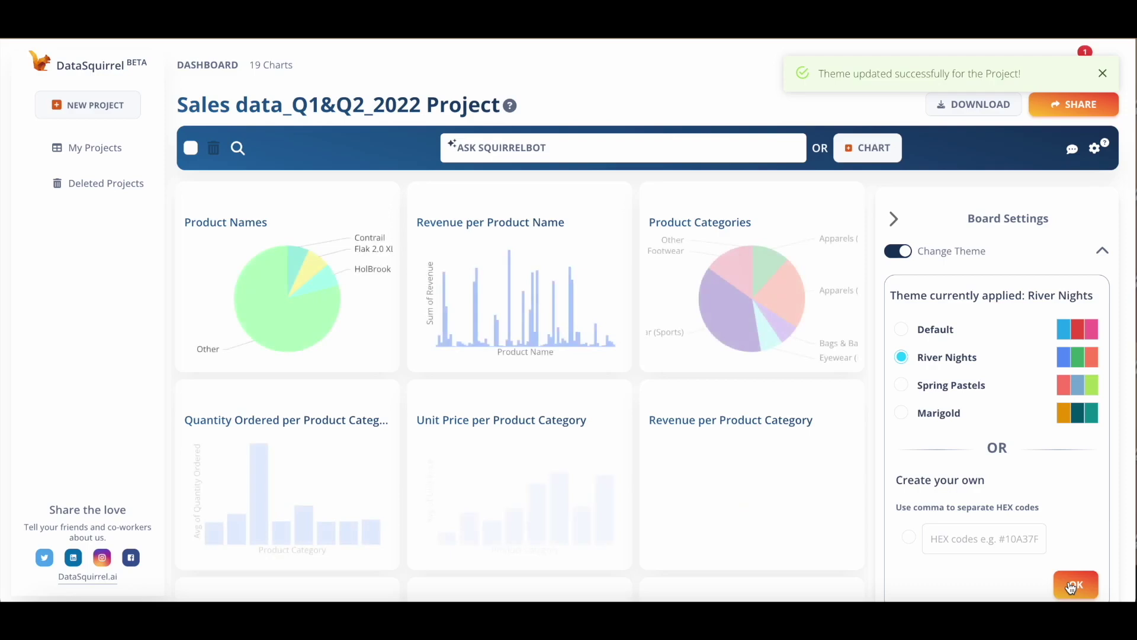
left_click(1071, 586)
Widen Product Category per Order Date, stack it by City, and make Revenue per City horizontal bars.
scroll(872, 245, "down", 3)
left_click(784, 396)
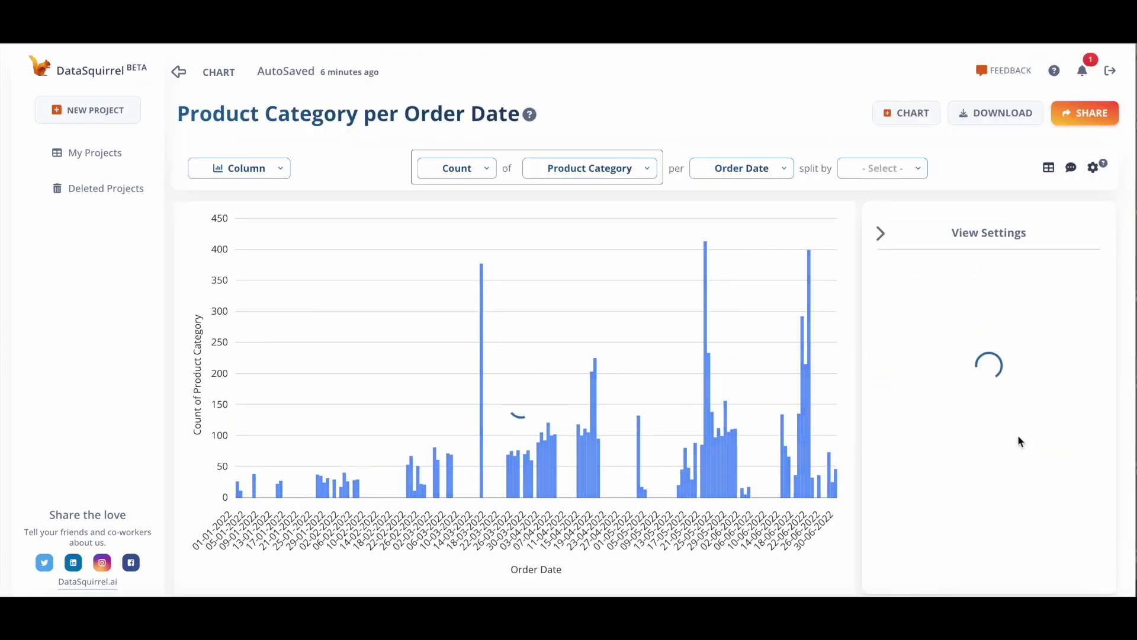
left_click(880, 232)
left_click(874, 169)
left_click(848, 223)
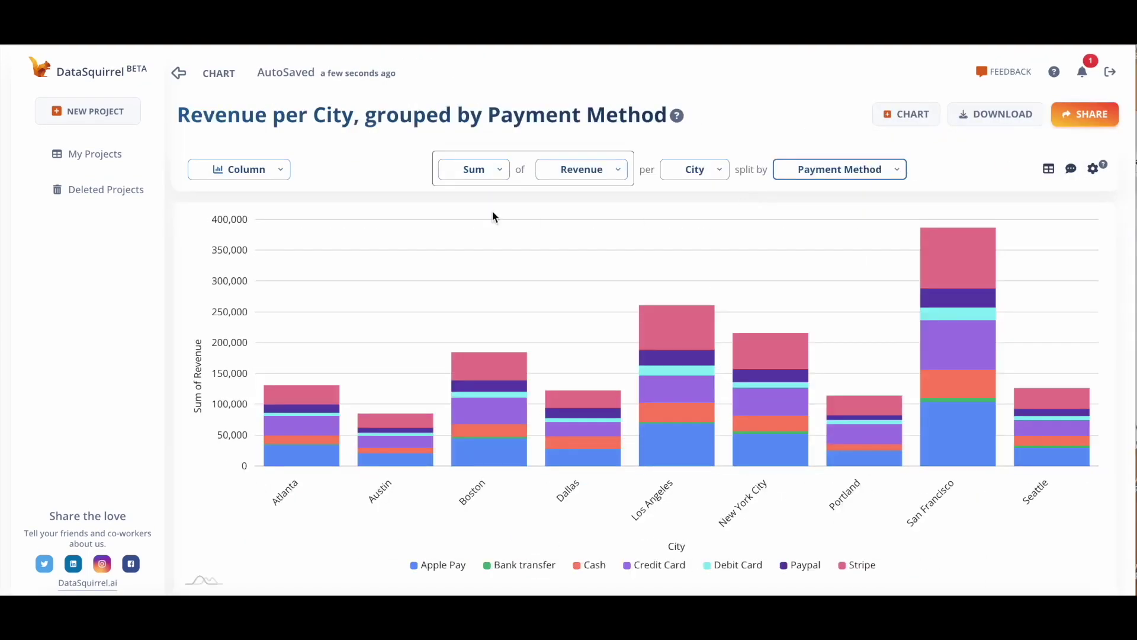
left_click(249, 169)
left_click(267, 239)
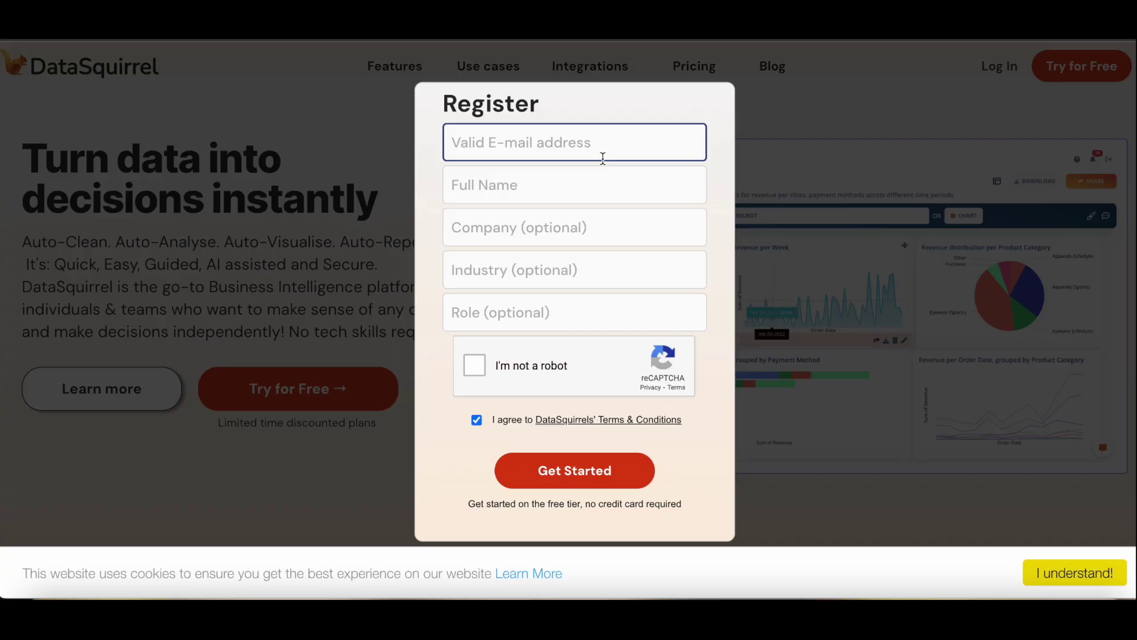
Fill in the registration form's e-mail, full name and optional company fields.
key("Tab")
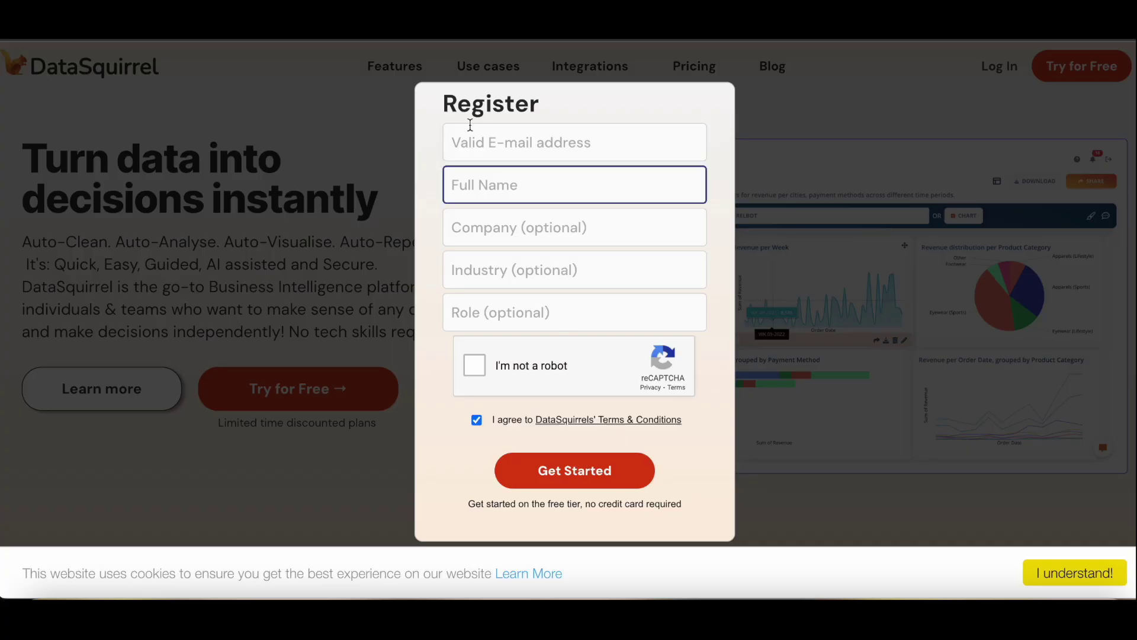
left_click(491, 151)
left_click(702, 209)
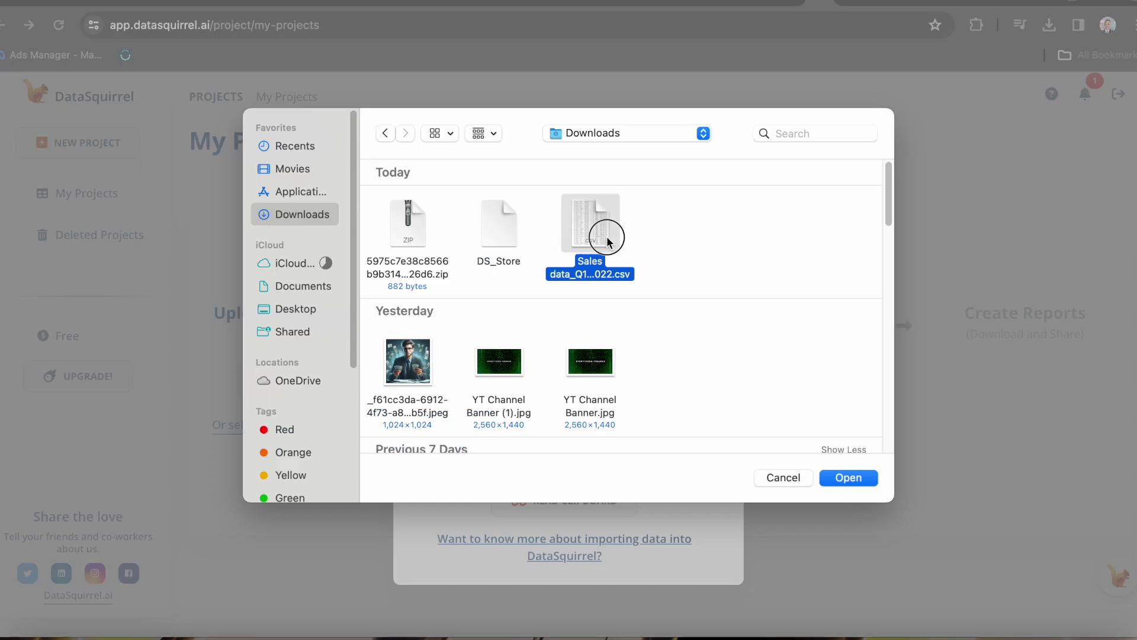
Upload Sales data_Q1&Q2_2022.csv as the new project's data file.
double_click(608, 239)
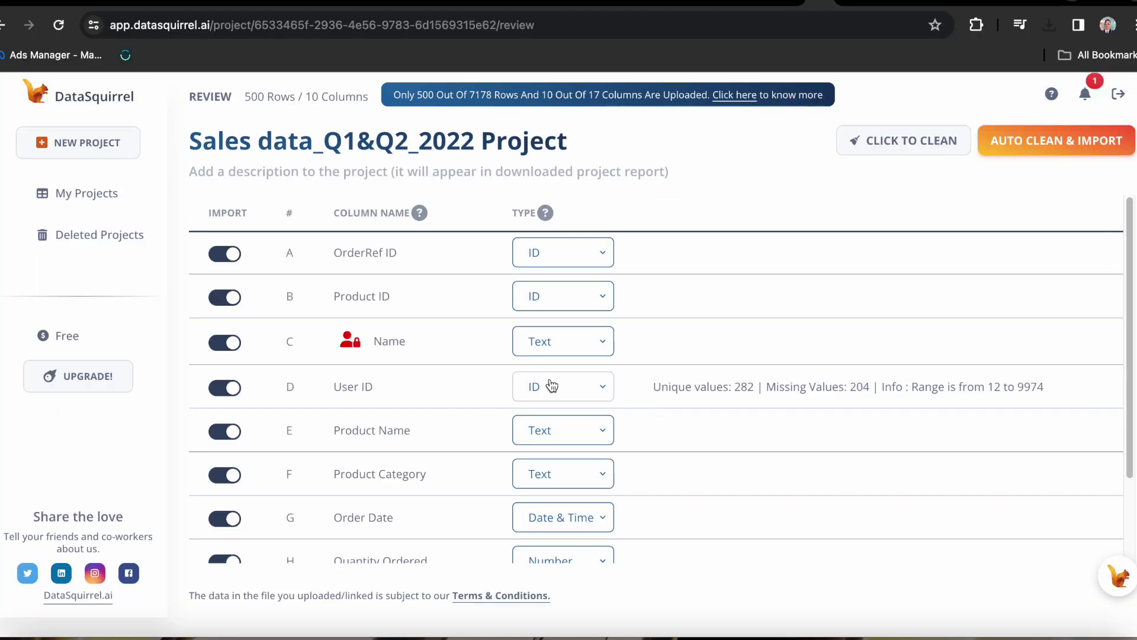
scroll(463, 443, "down", 2)
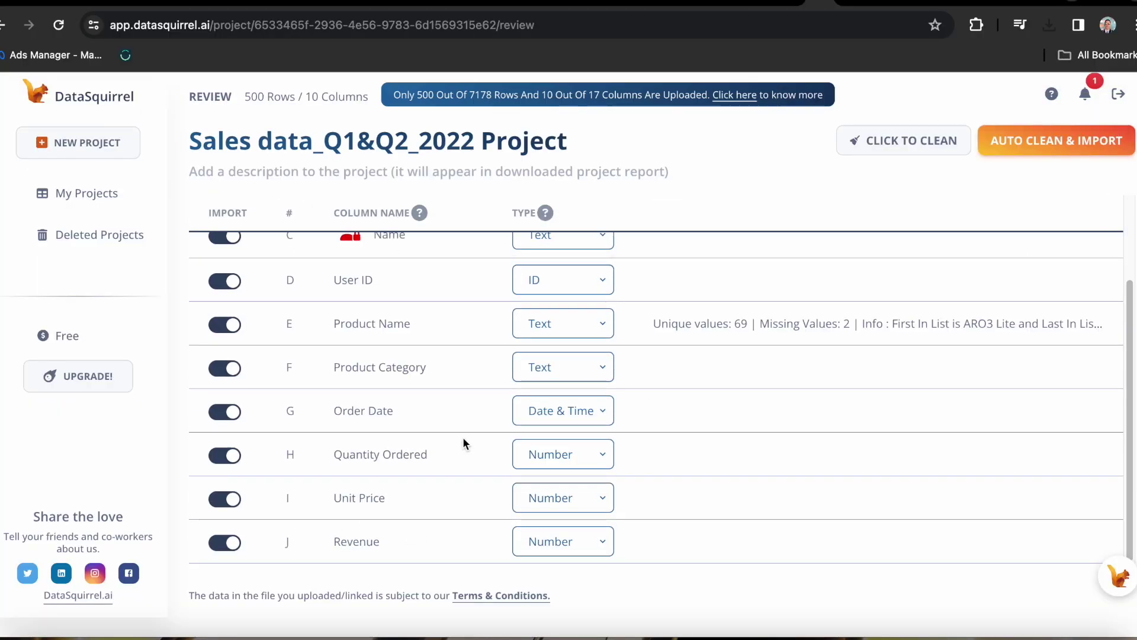
scroll(705, 492, "up", 3)
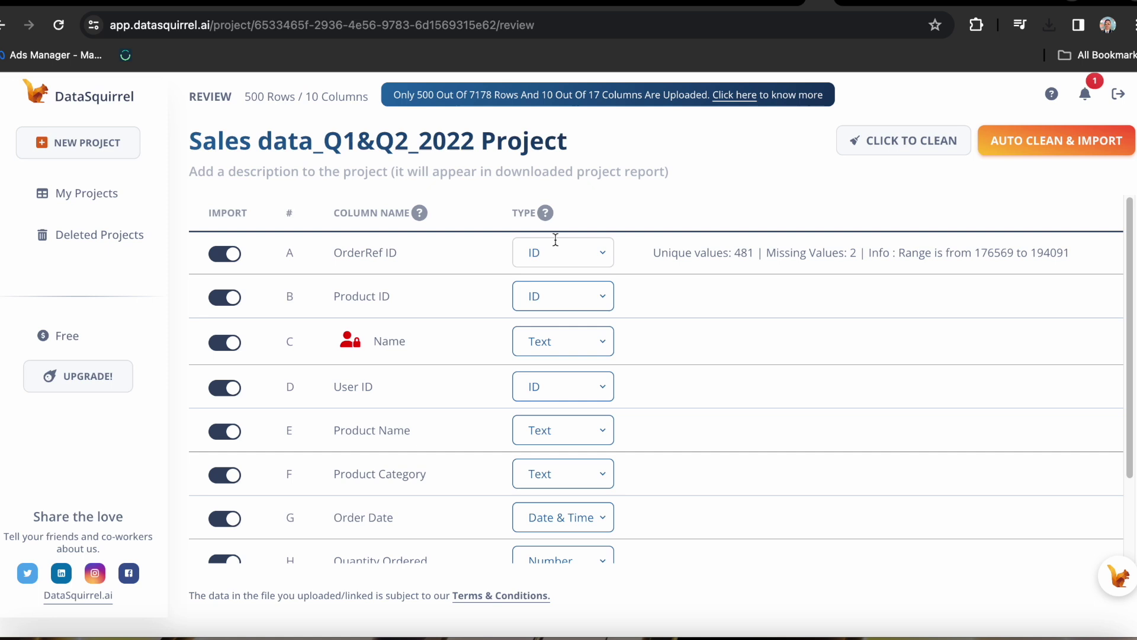
scroll(465, 444, "down", 2)
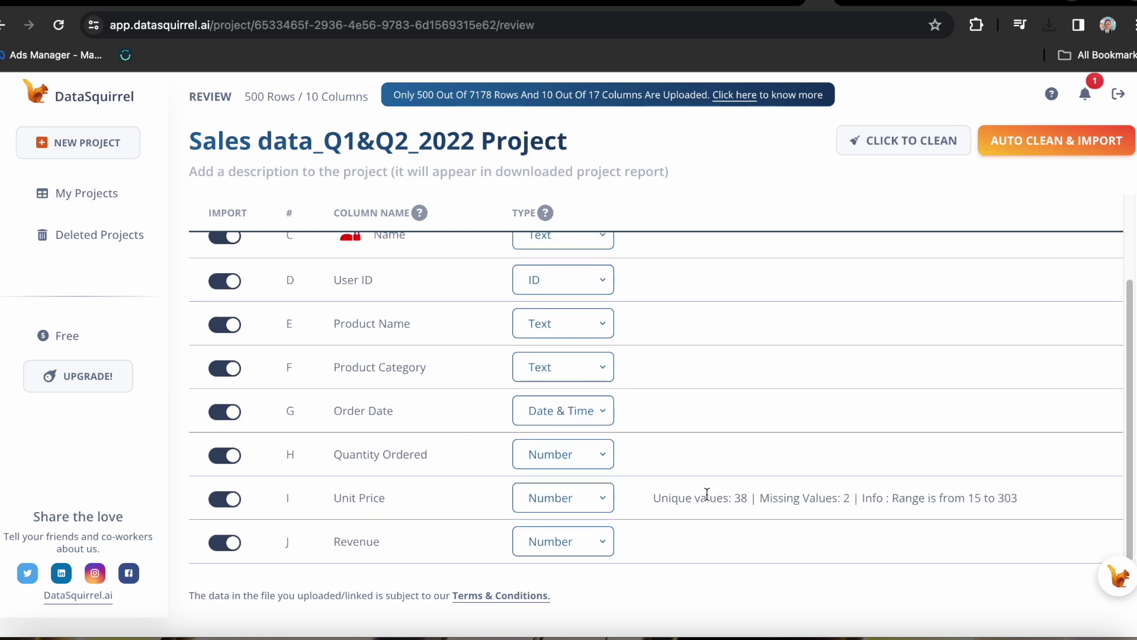
scroll(706, 493, "up", 2)
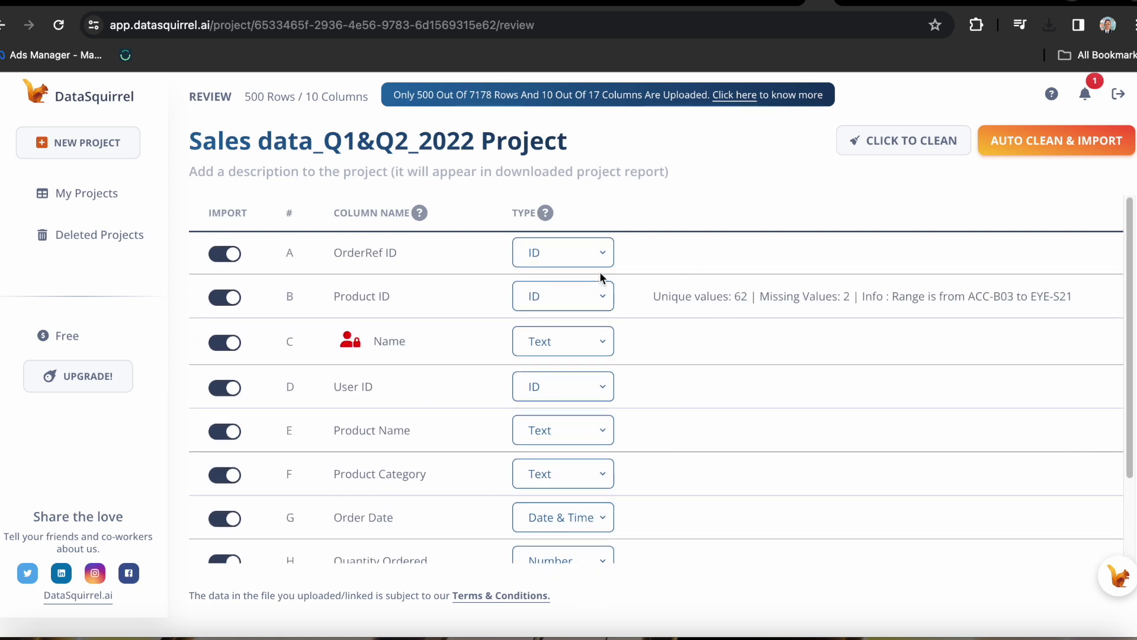
scroll(465, 441, "down", 2)
scroll(705, 493, "up", 2)
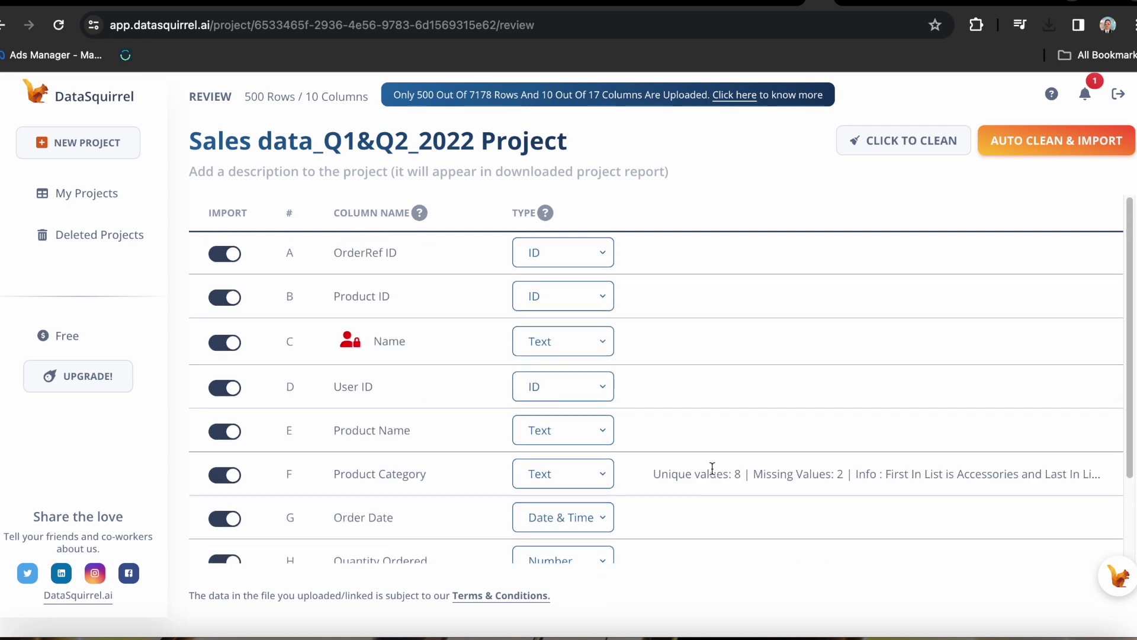
left_click(603, 252)
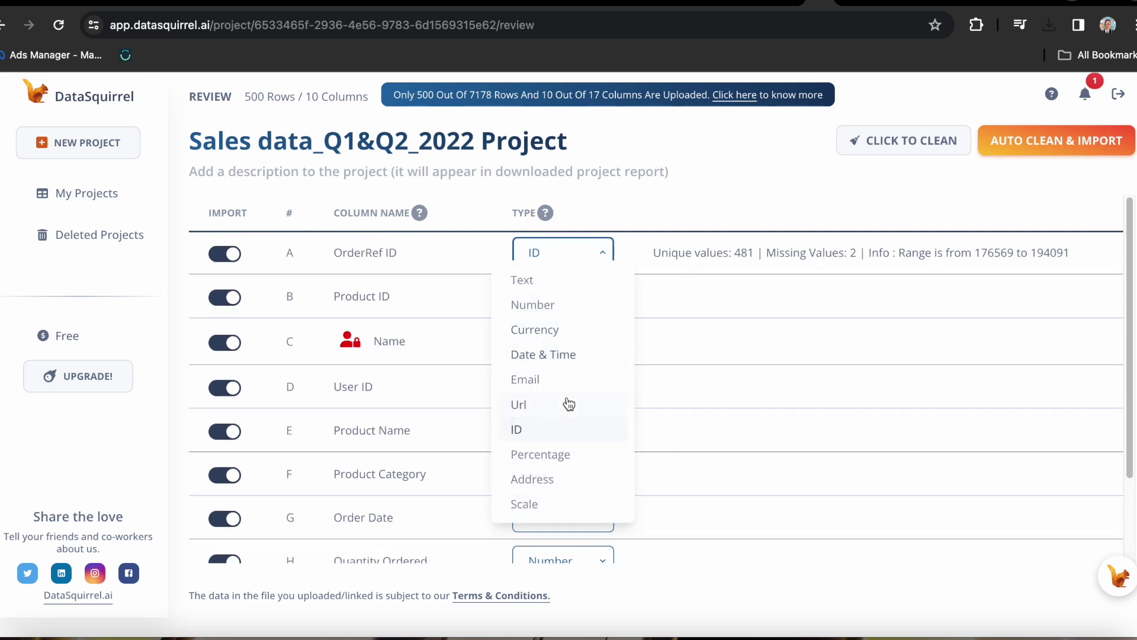
triple_click(765, 254)
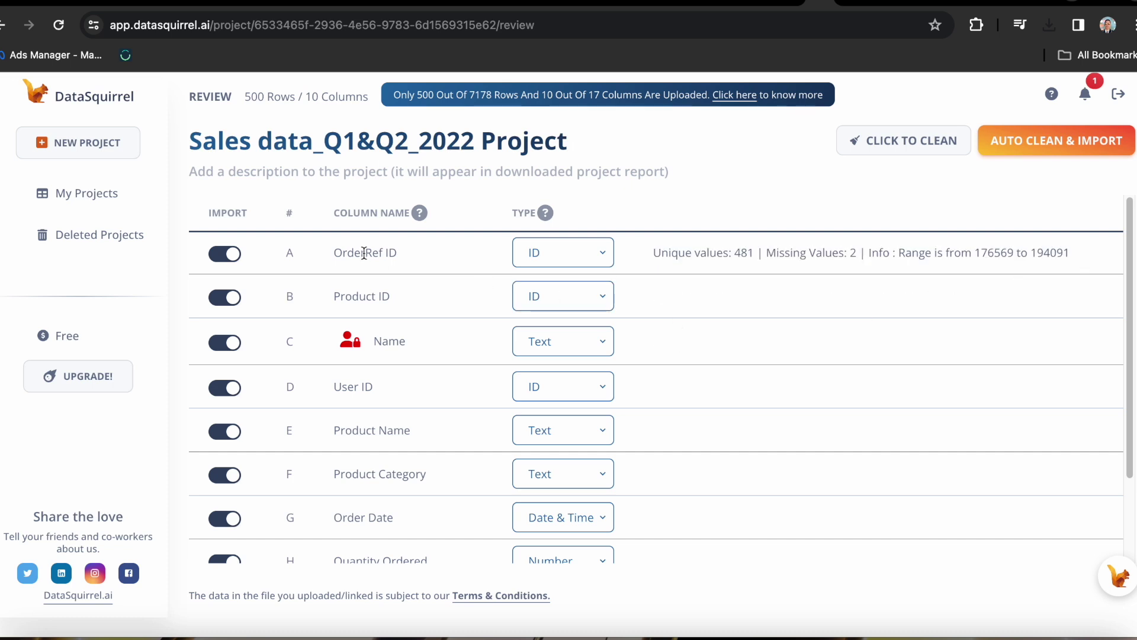
scroll(485, 427, "down", 2)
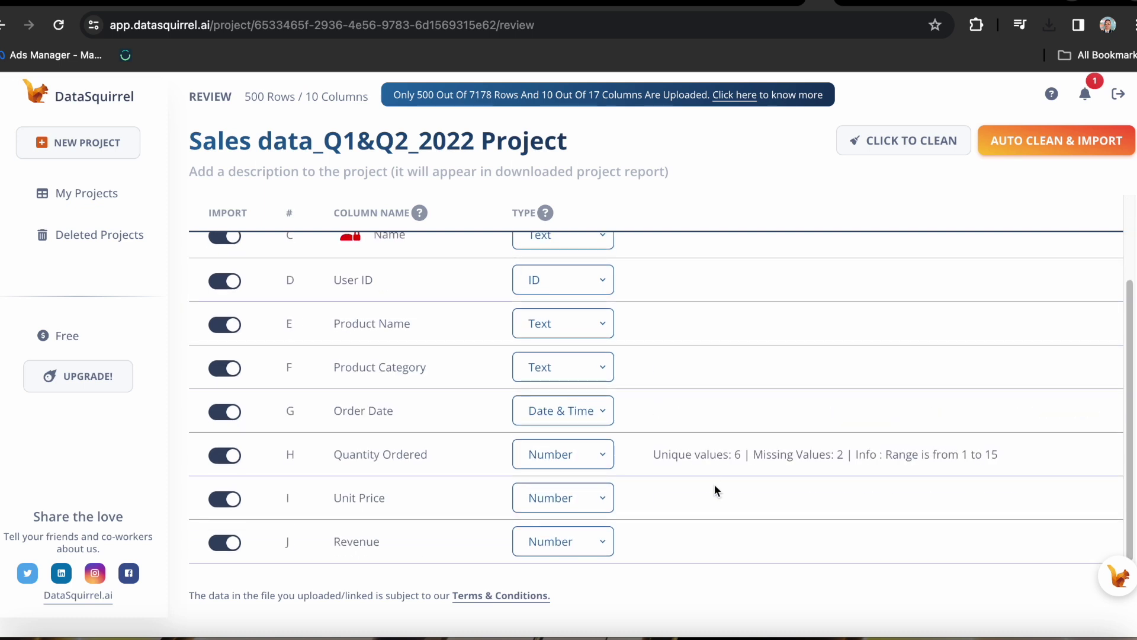
scroll(450, 332, "up", 2)
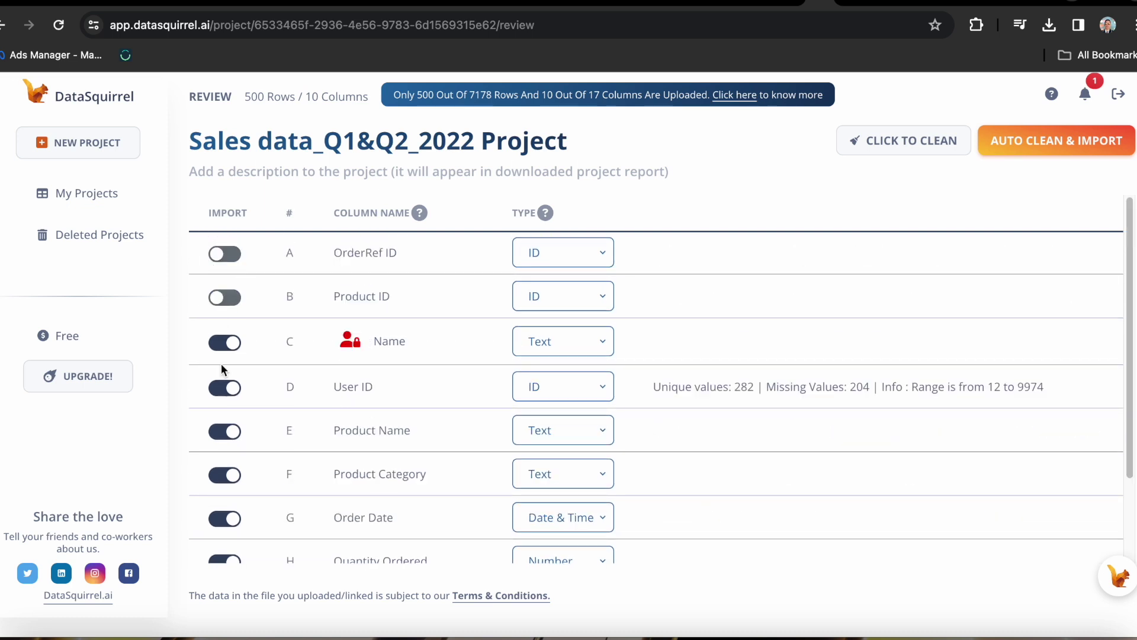
left_click(224, 342)
left_click(225, 388)
left_click(223, 432)
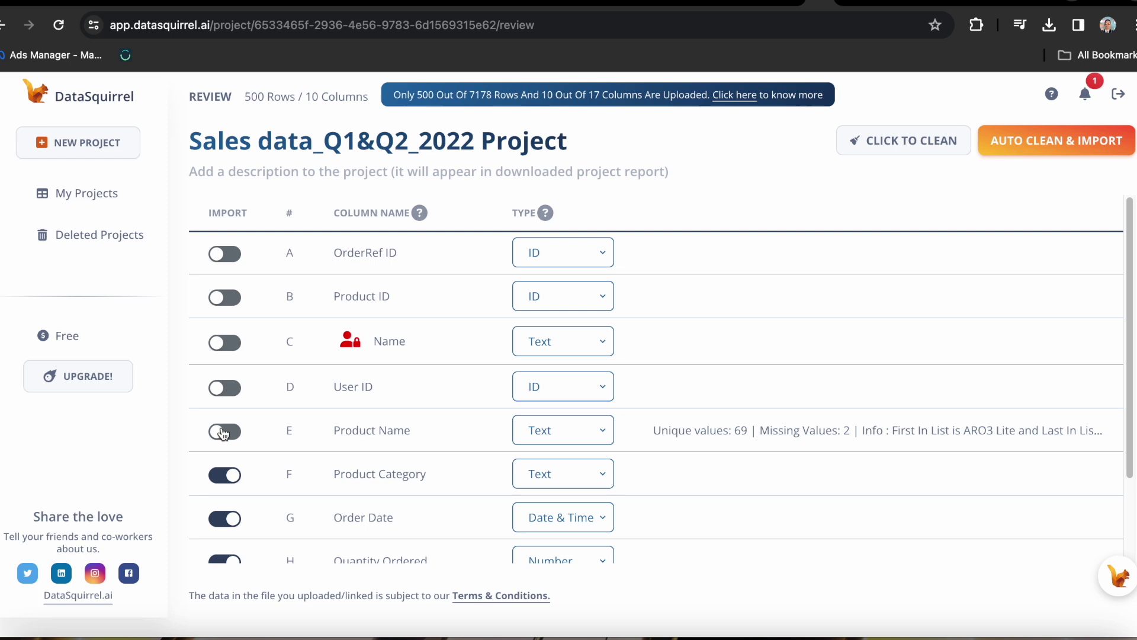
left_click(223, 477)
left_click(224, 474)
left_click(225, 431)
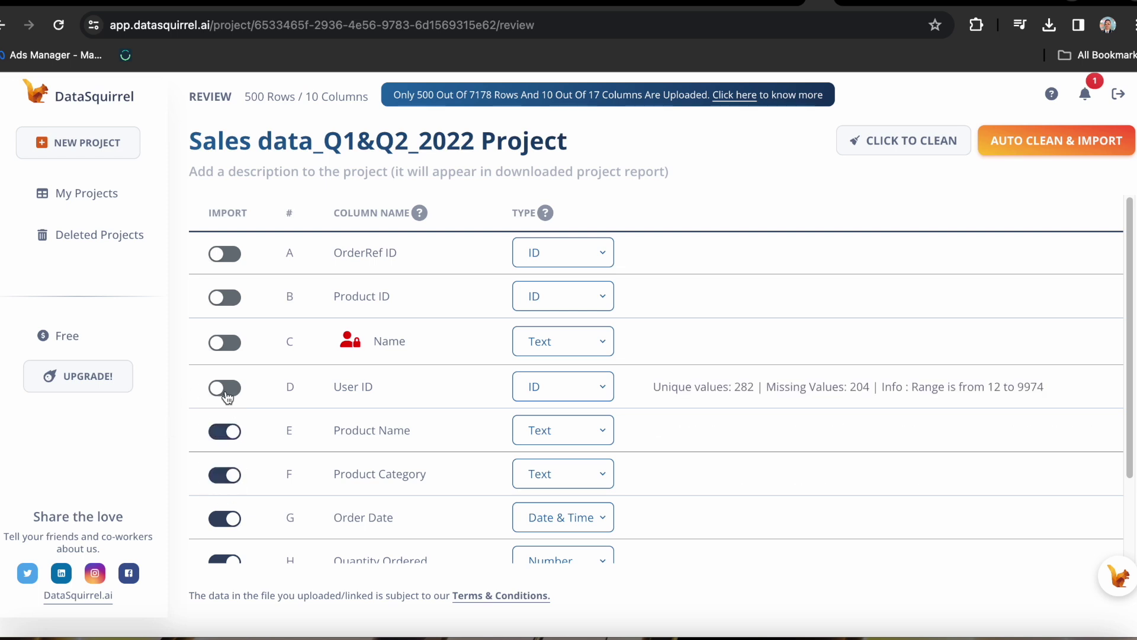
left_click(225, 388)
left_click(225, 342)
left_click(225, 297)
left_click(225, 253)
mouse_move(350, 346)
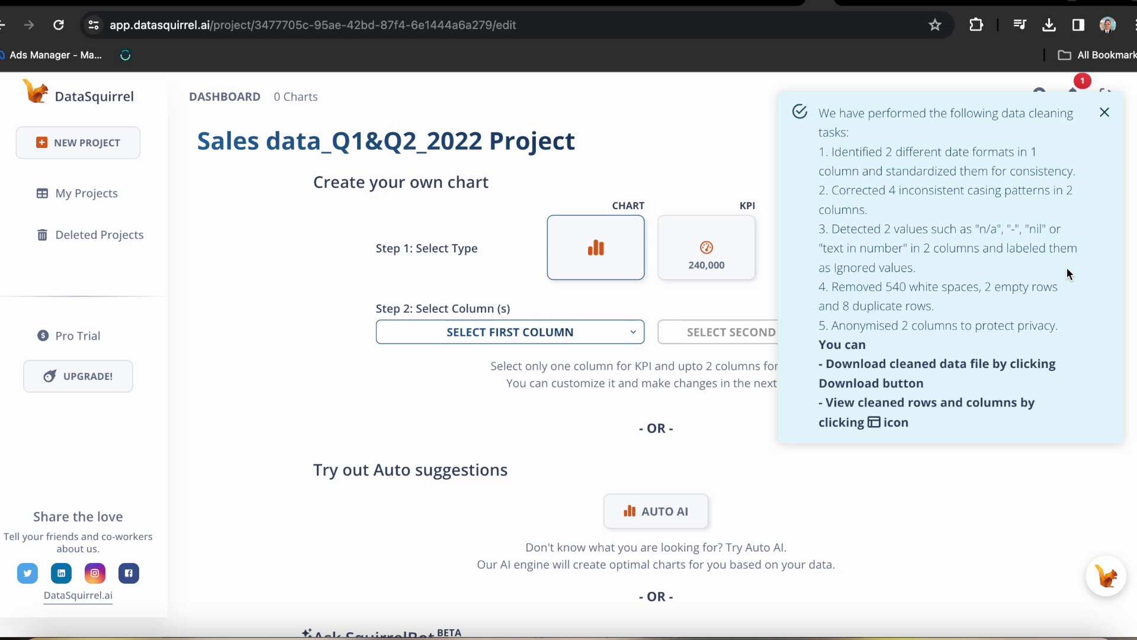
Dismiss the data-cleaning summary and look over the imported project dashboard.
left_click(1104, 112)
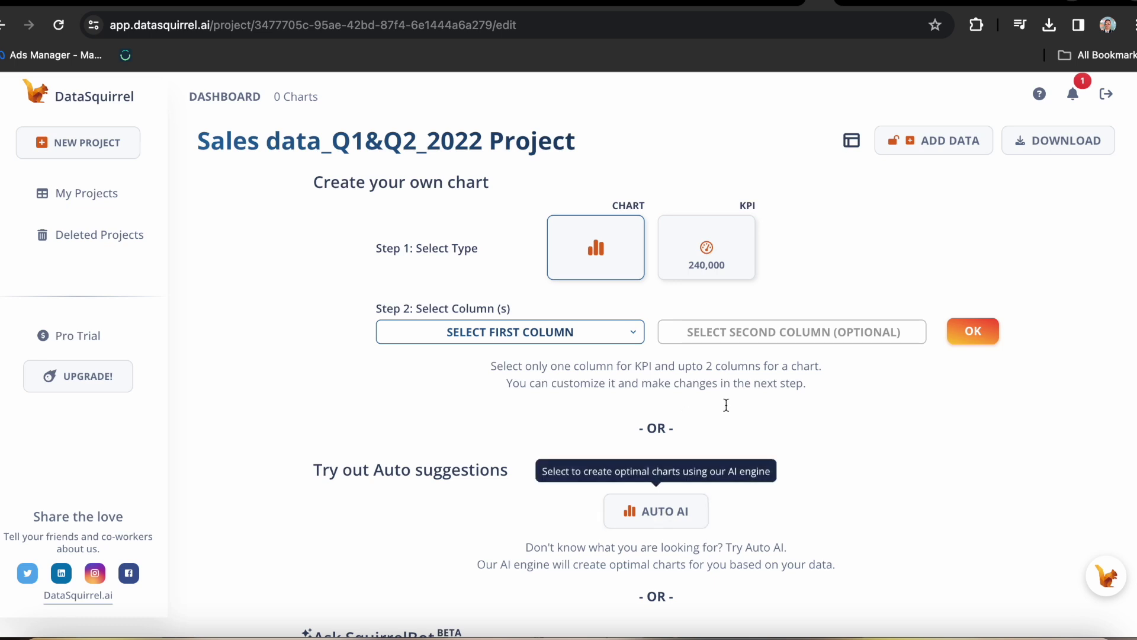
scroll(726, 405, "down", 2)
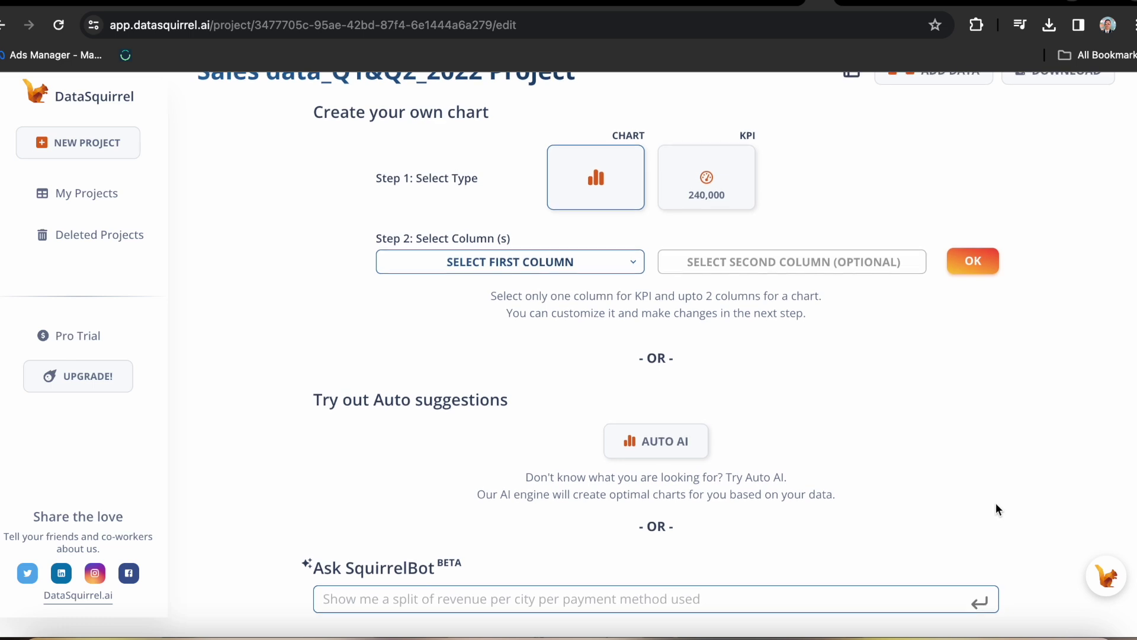
scroll(996, 508, "up", 2)
scroll(996, 508, "up", 1)
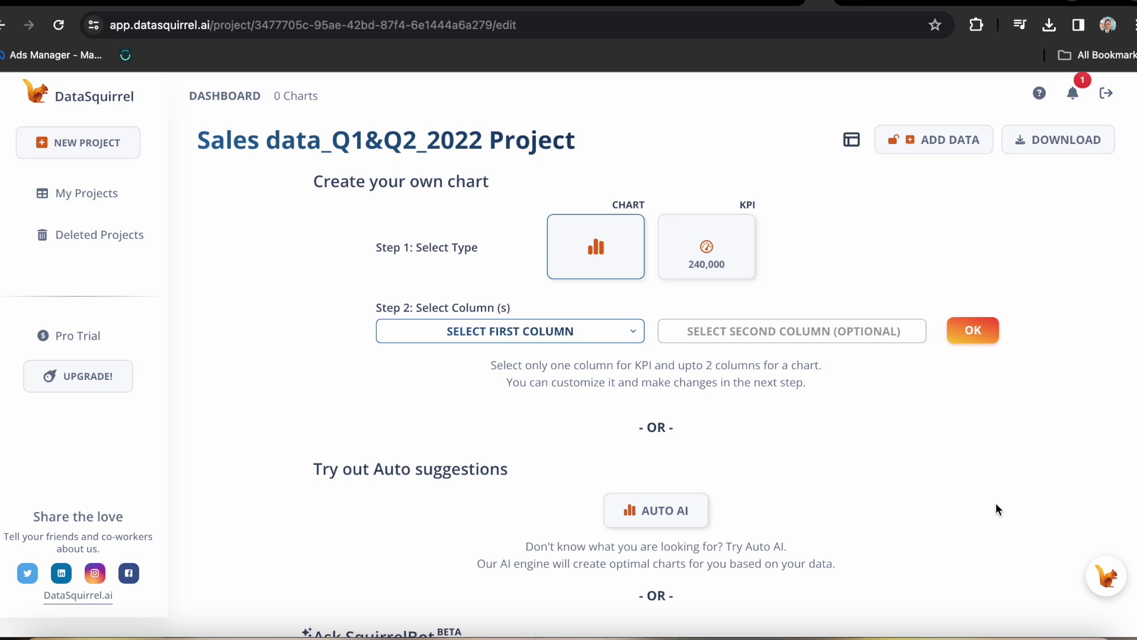
Generate the Auto AI recommended charts and scroll through all twelve of them.
left_click(685, 519)
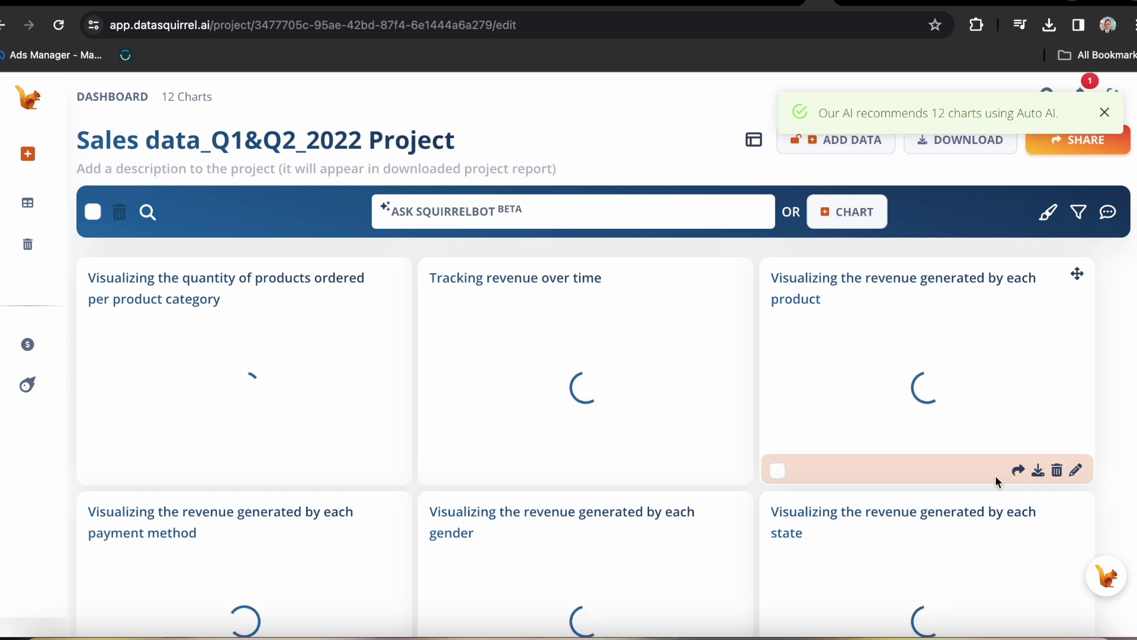
scroll(995, 474, "down", 1)
scroll(607, 354, "down", 4)
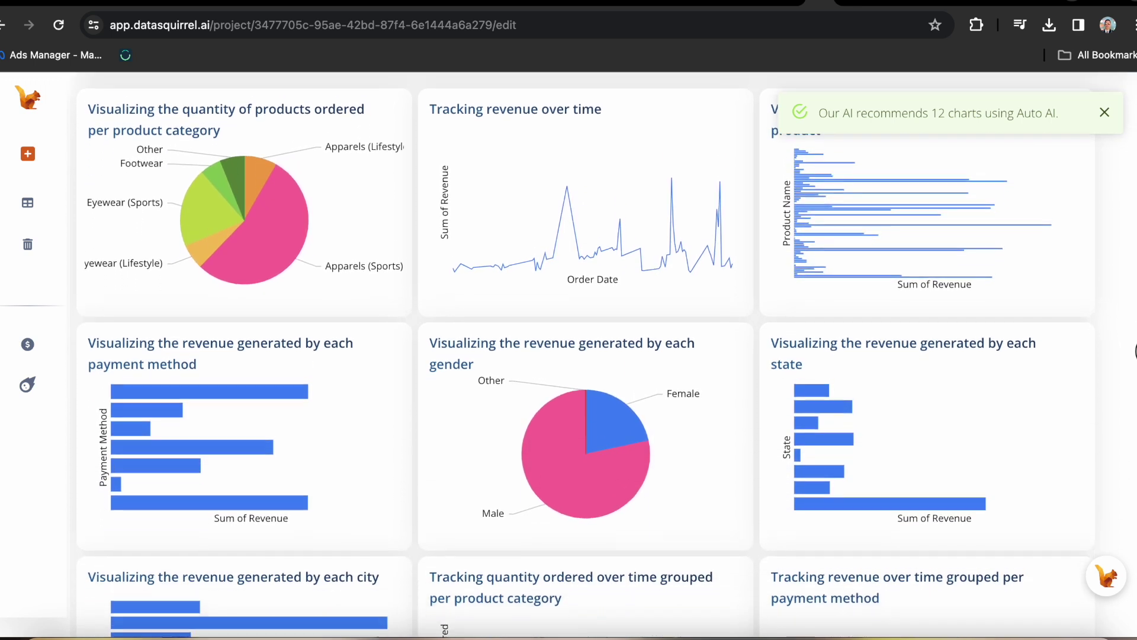
scroll(1136, 395, "down", 5)
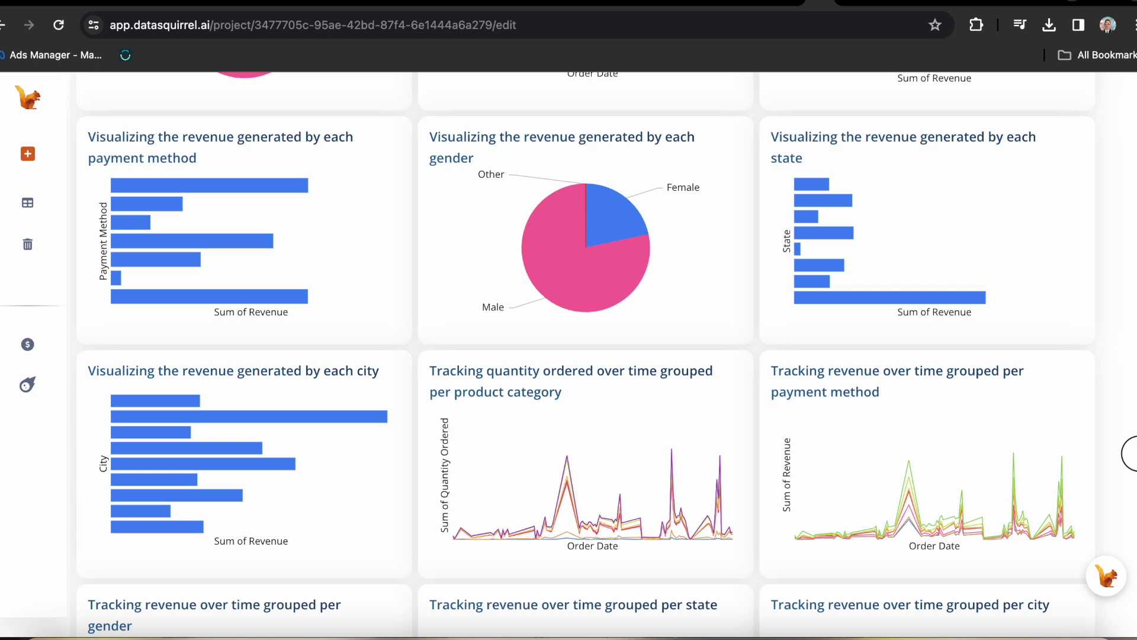
scroll(1134, 524, "down", 1)
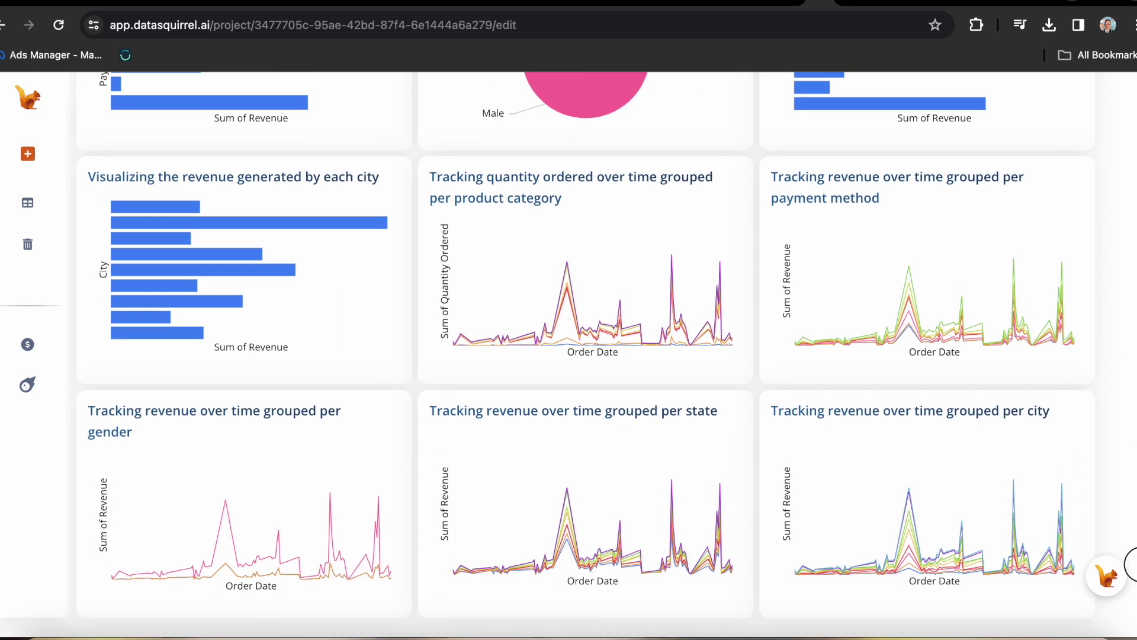
scroll(1132, 554, "up", 4)
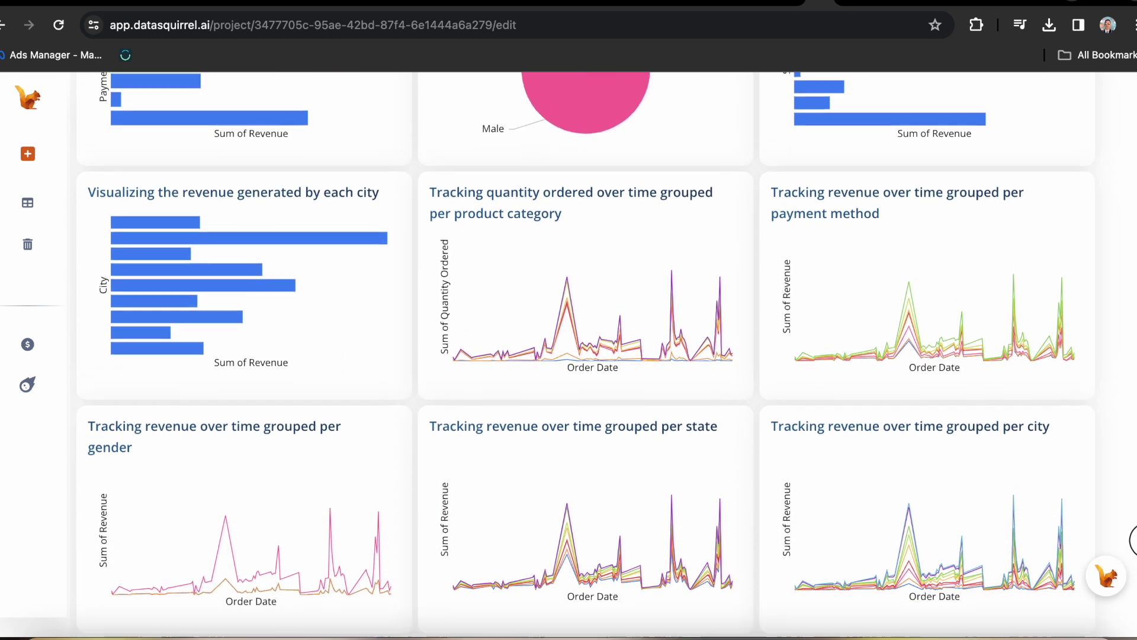
scroll(1133, 474, "up", 6)
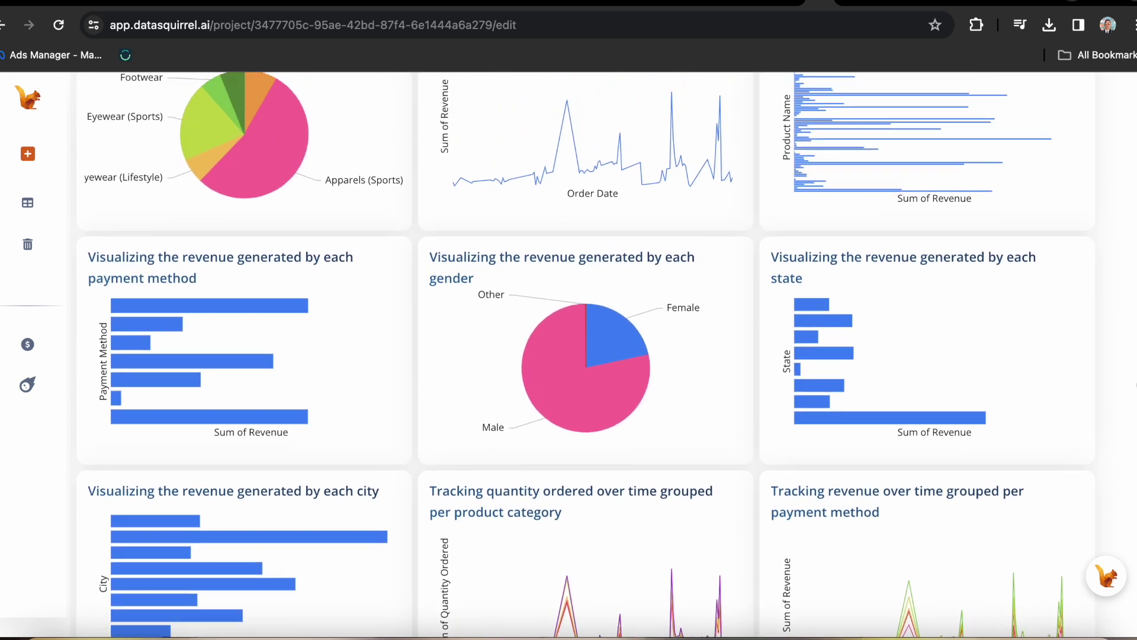
scroll(1133, 474, "up", 1)
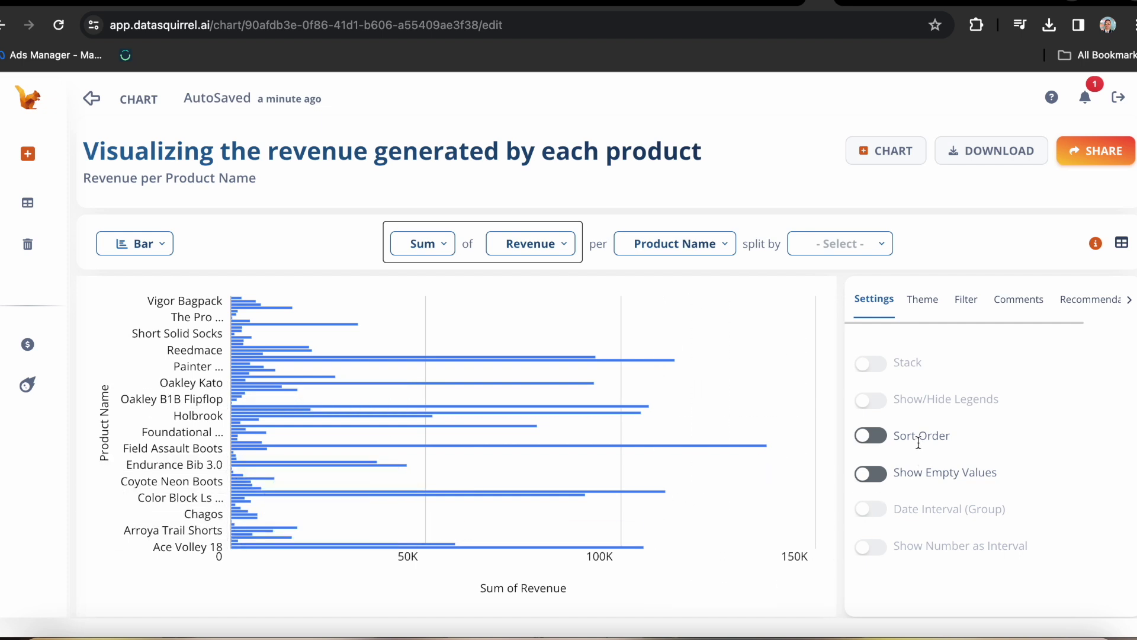
Split each product's revenue bar by Product Category and check the underlying data table.
left_click(841, 244)
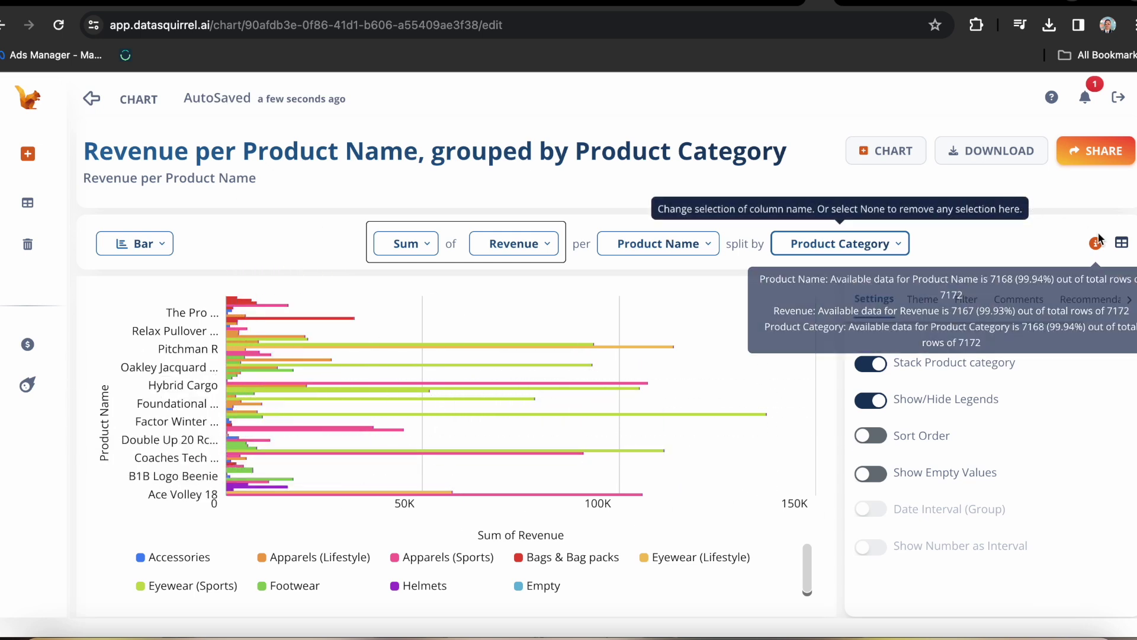
left_click(1121, 242)
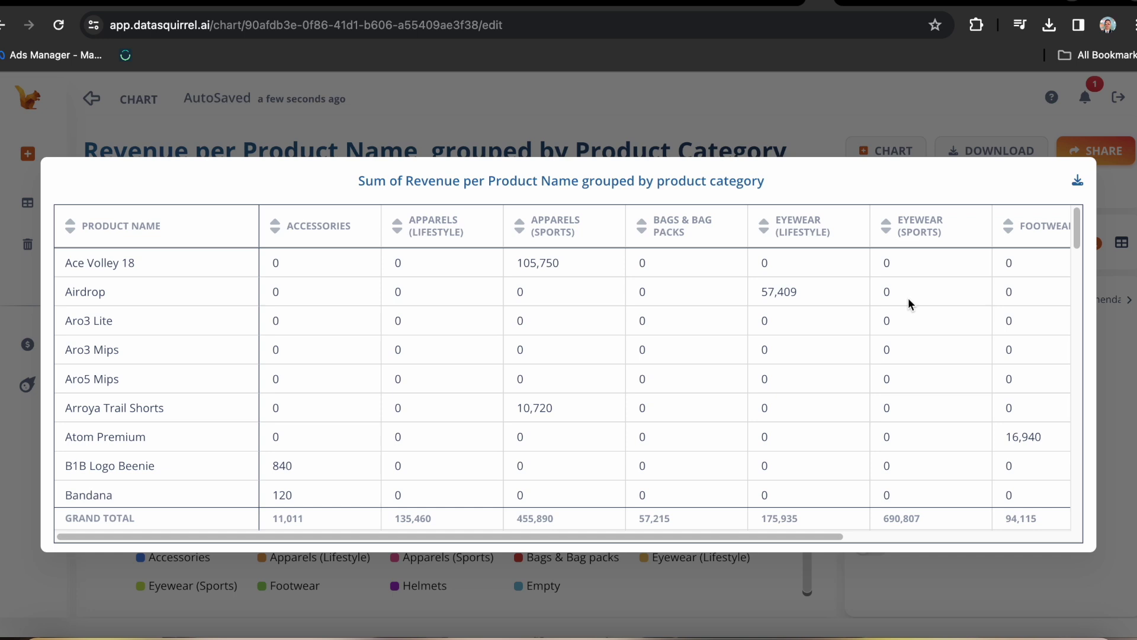
left_click(853, 102)
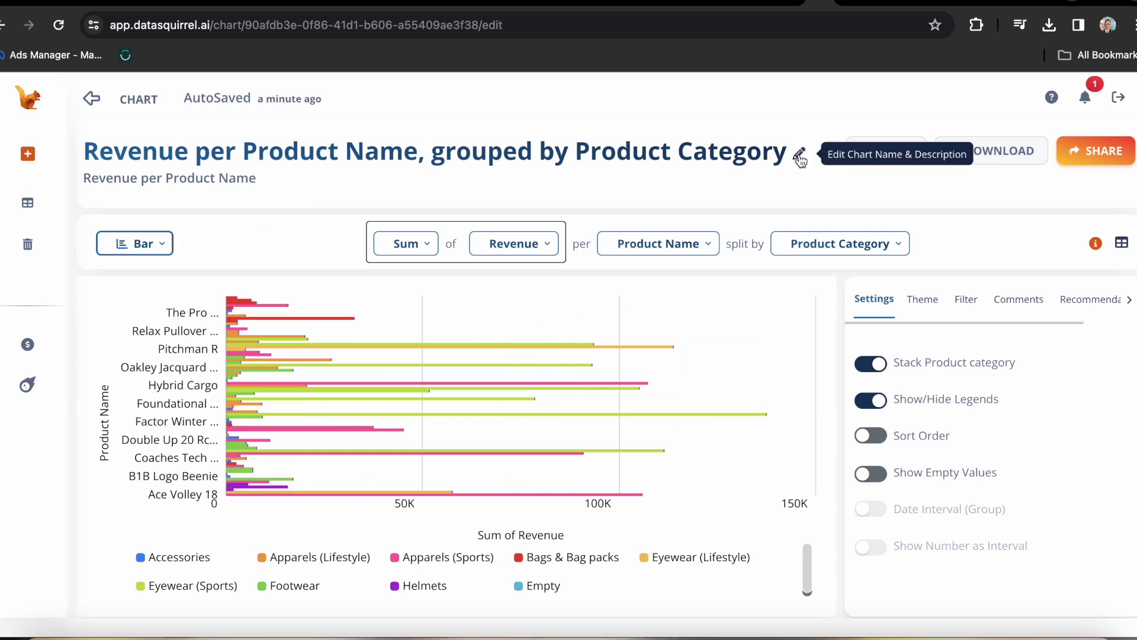
Replace the chart's short description with the sentence that sports eyewear earns the most revenue.
left_click(800, 157)
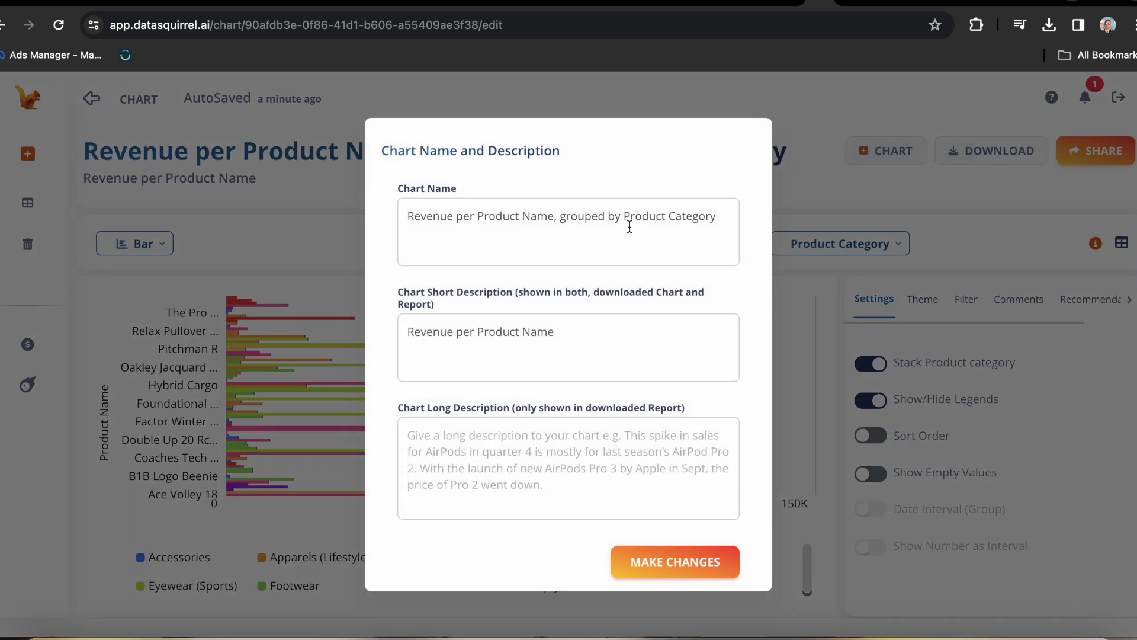
triple_click(621, 333)
type("Eyewear for sports seems to be have the largest sum of revenue in the group")
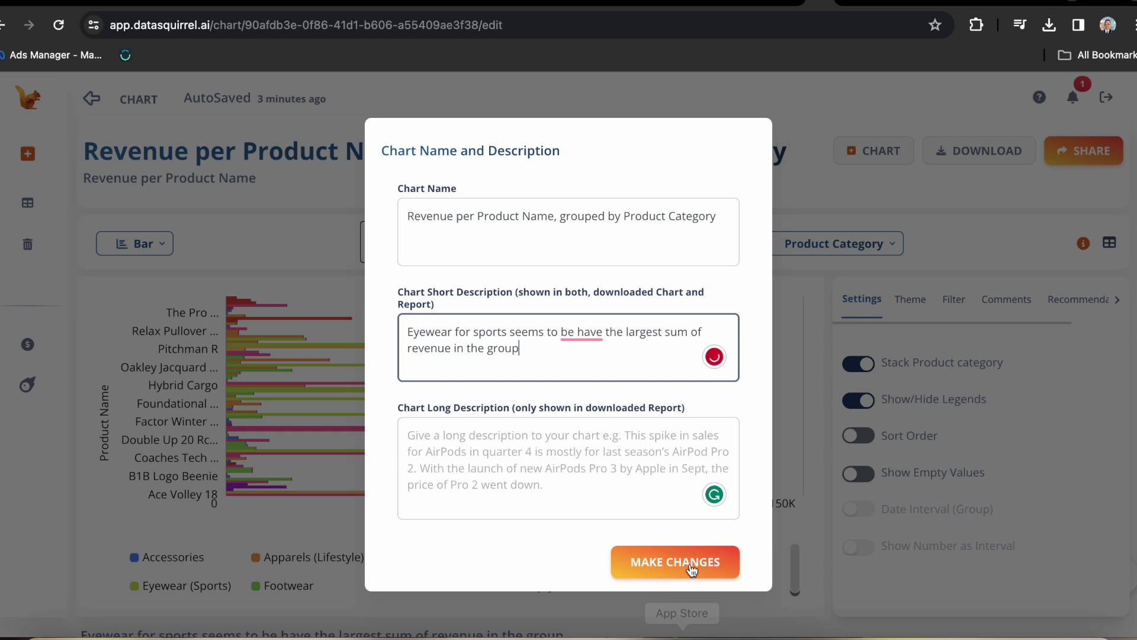
left_click(692, 570)
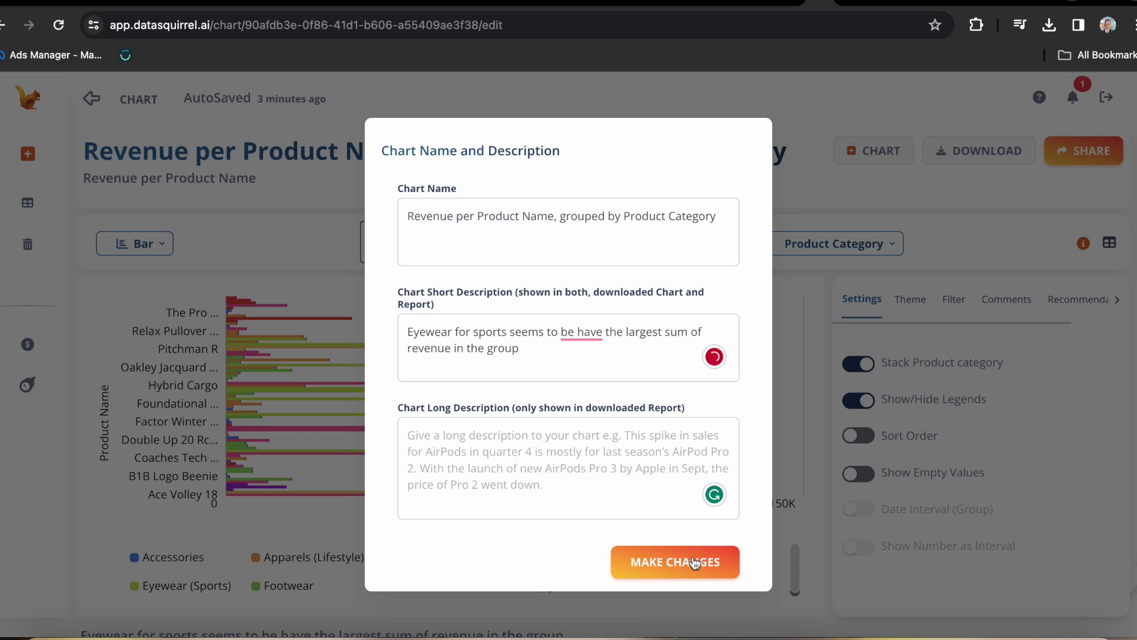
Copy a shareable link to the chart from the sharing options.
left_click(1089, 151)
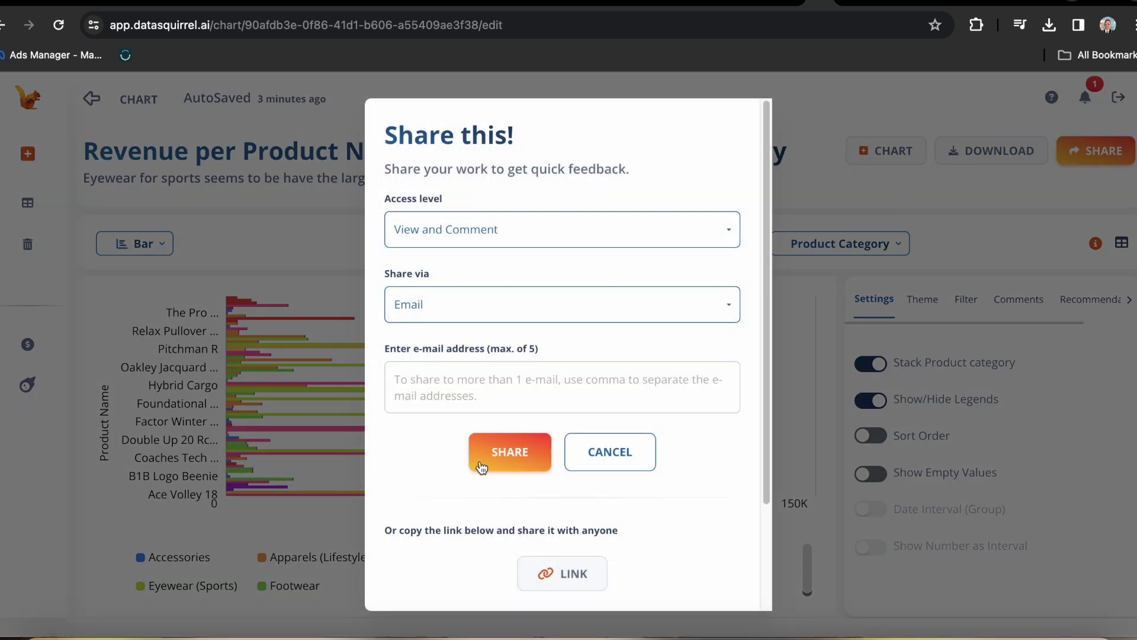
left_click(529, 391)
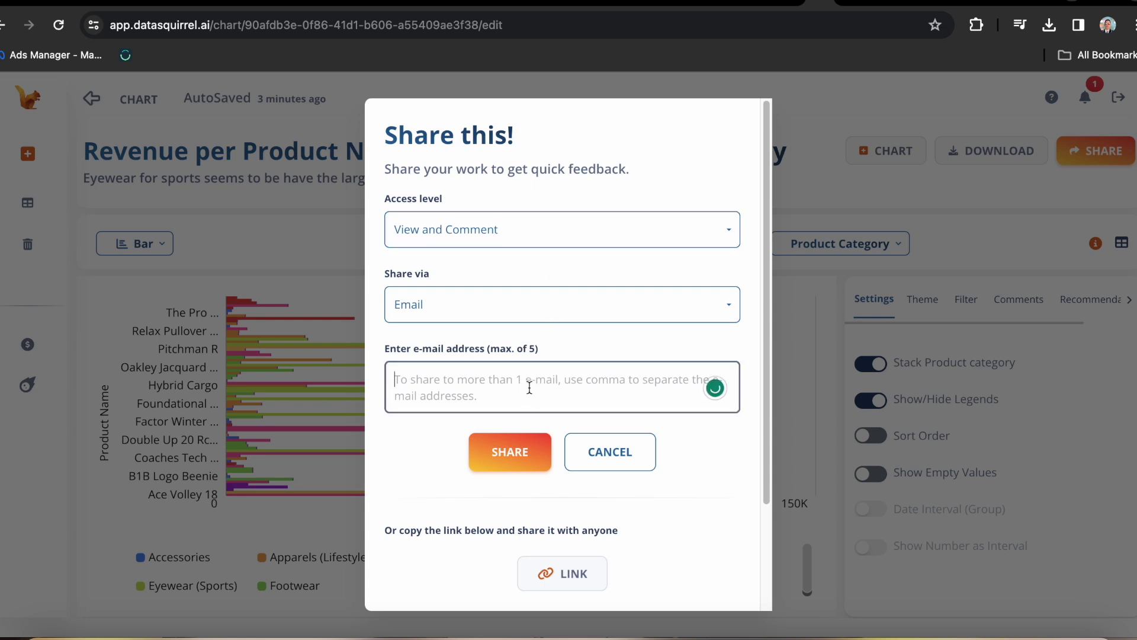
left_click(562, 573)
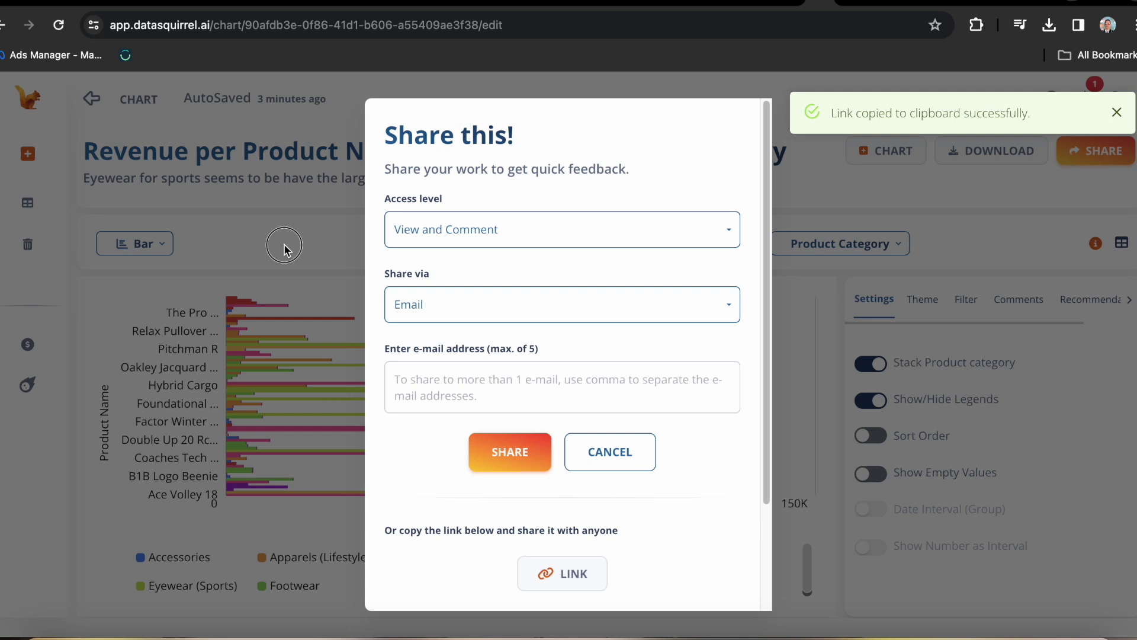
left_click(287, 246)
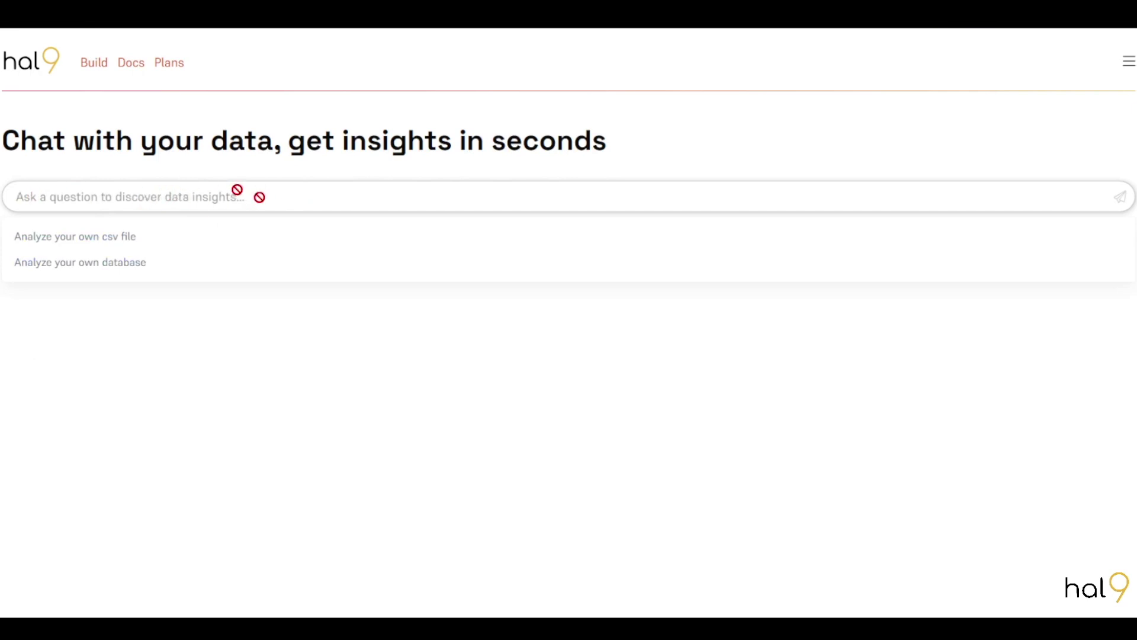
Load ACME_Ads_V2-acme-ads(6).csv and ask which ad type has the highest average engagement.
left_click(117, 242)
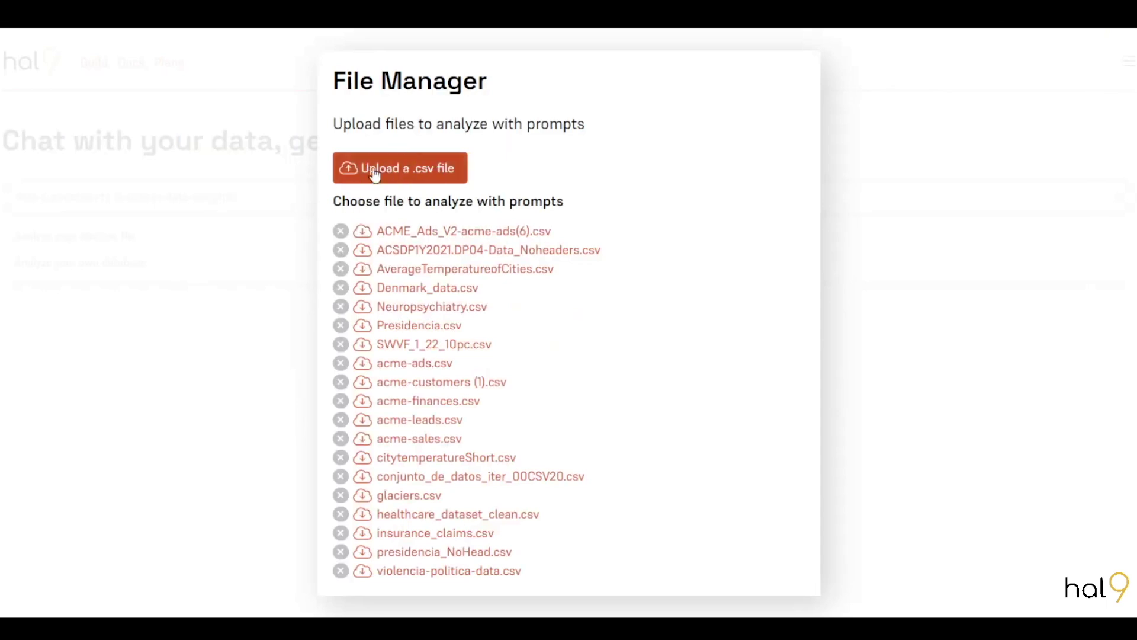
left_click(417, 171)
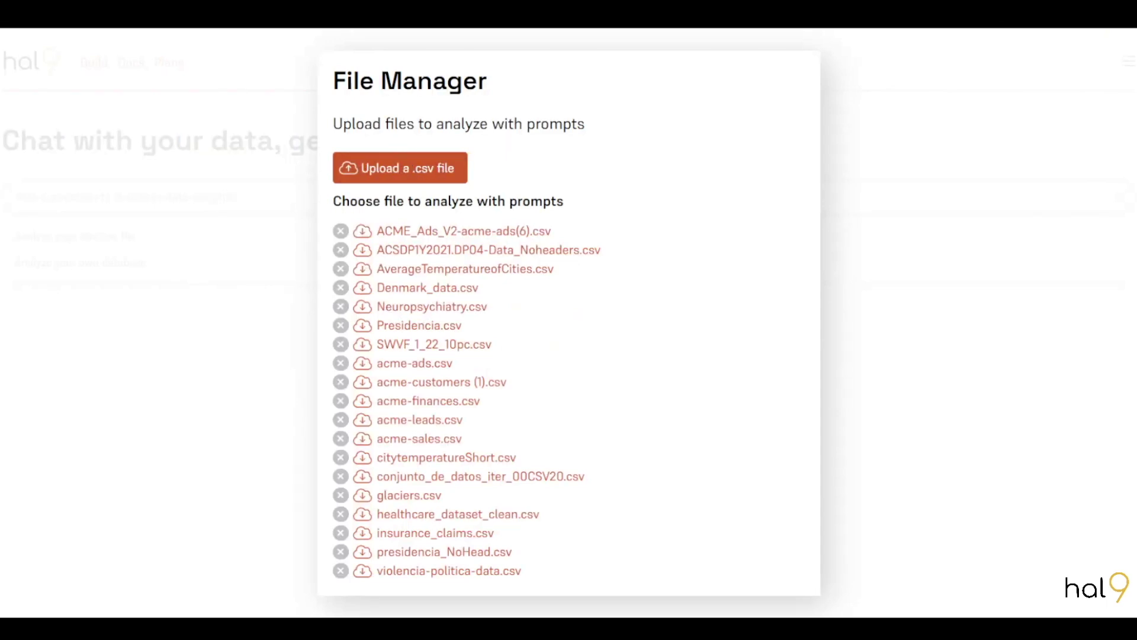
left_click(420, 232)
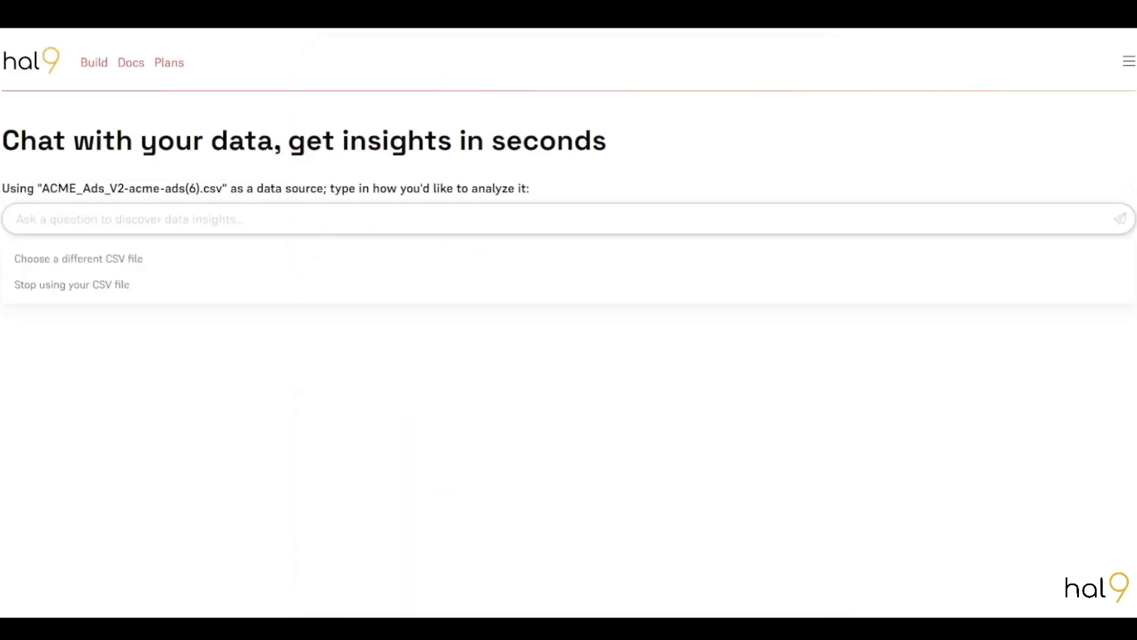
type("What is the af t")
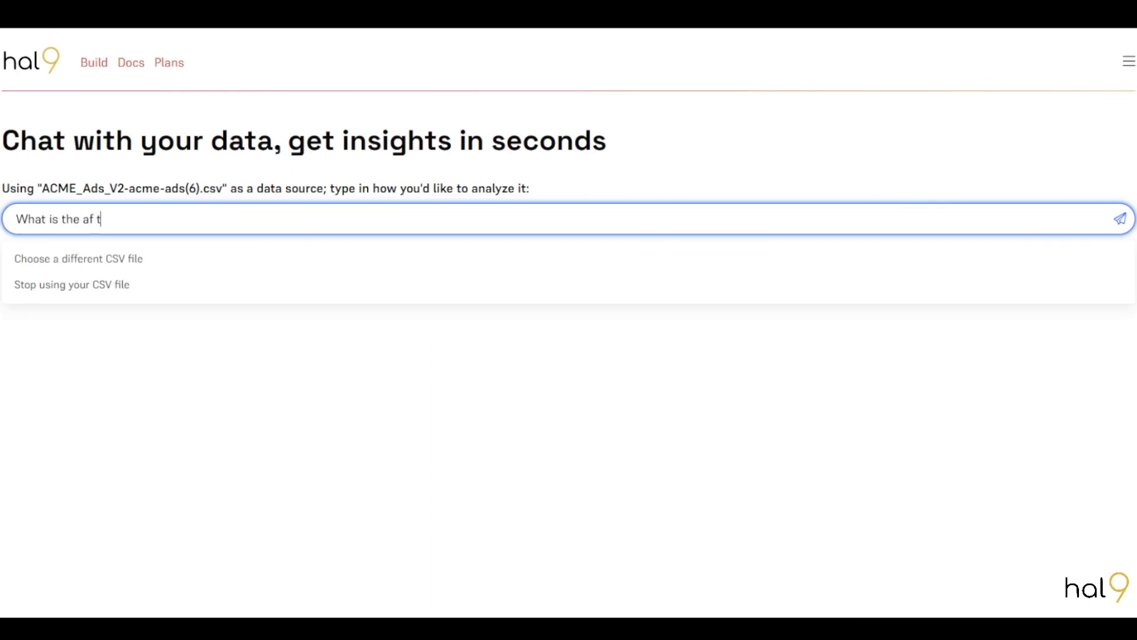
type("ype with the highest average engagement?")
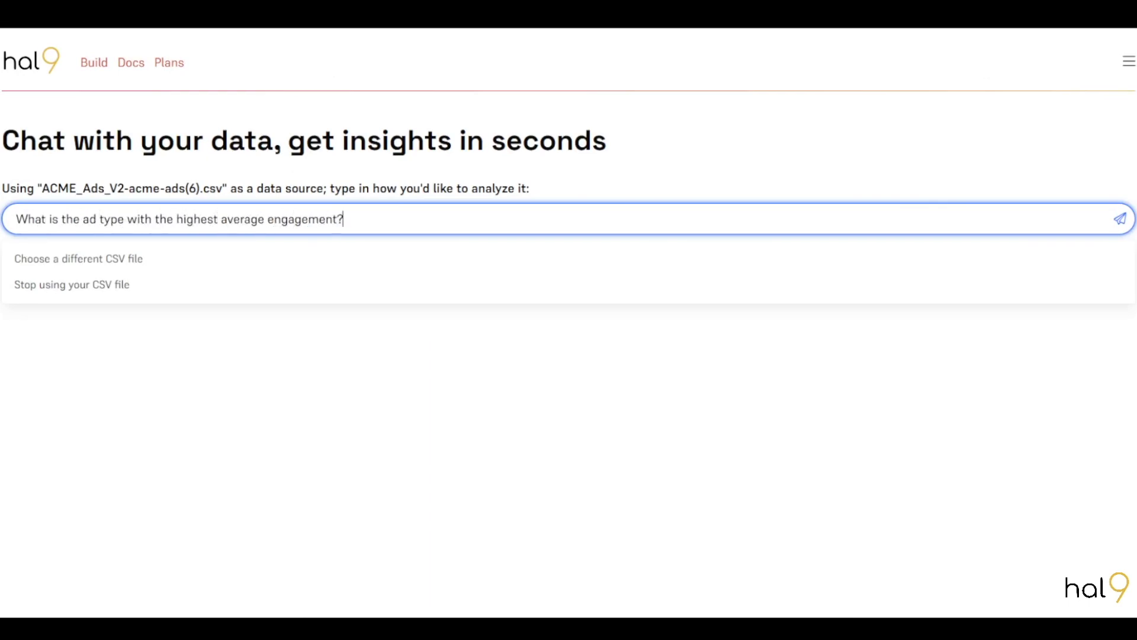
key("Return")
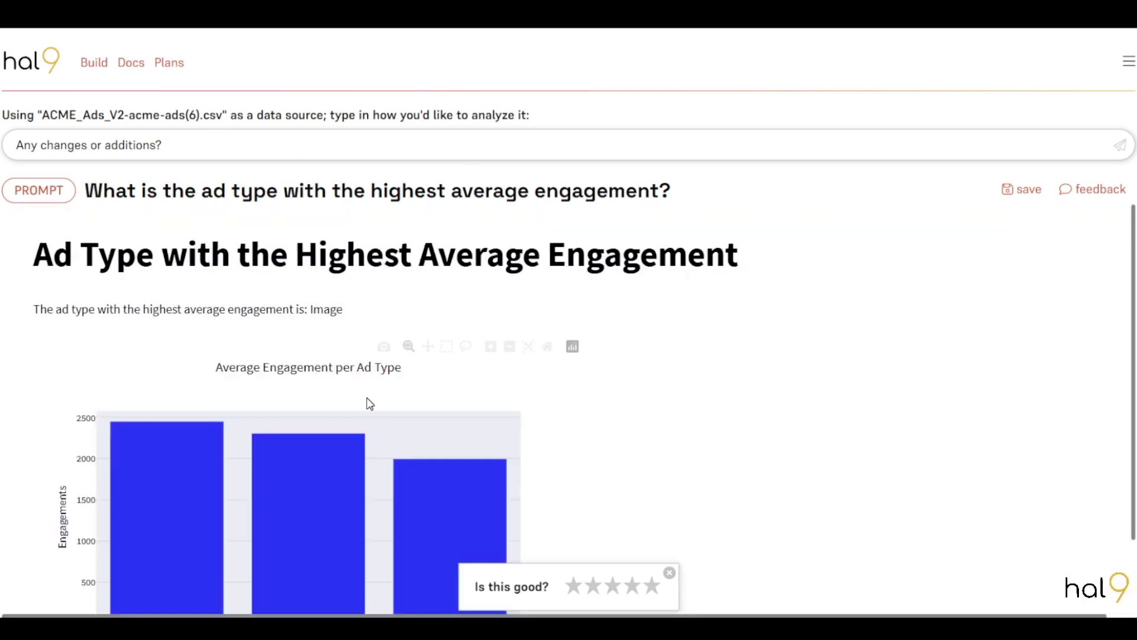
Ask Hal9 to 'Add a filter per campaign' to the engagement analysis.
left_click_drag(258, 309, 344, 308)
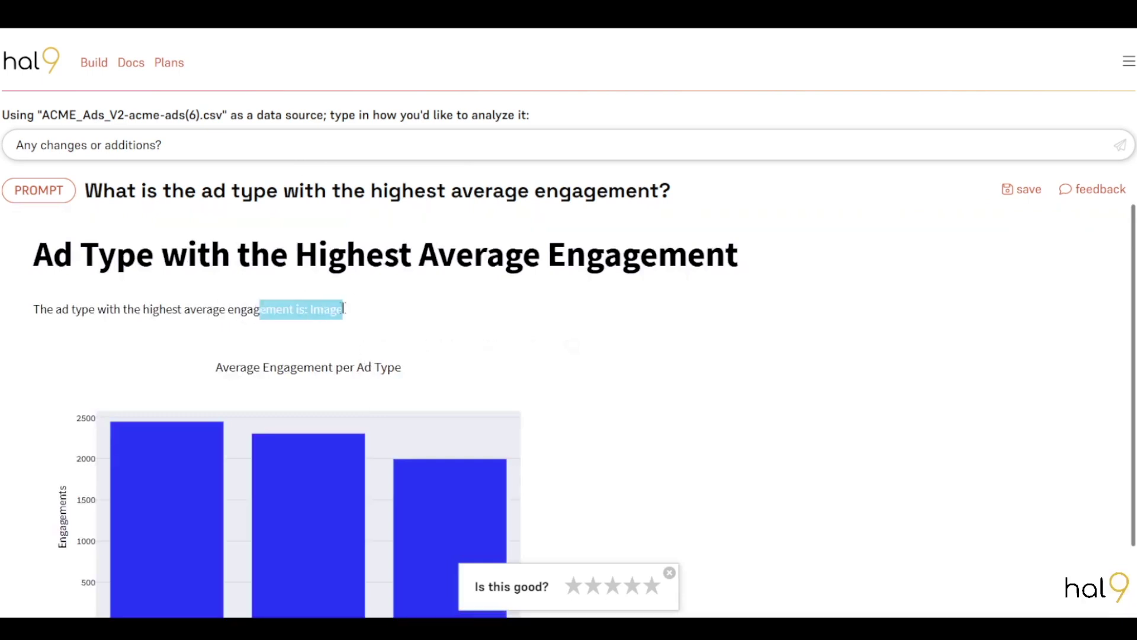
scroll(300, 374, "down", 2)
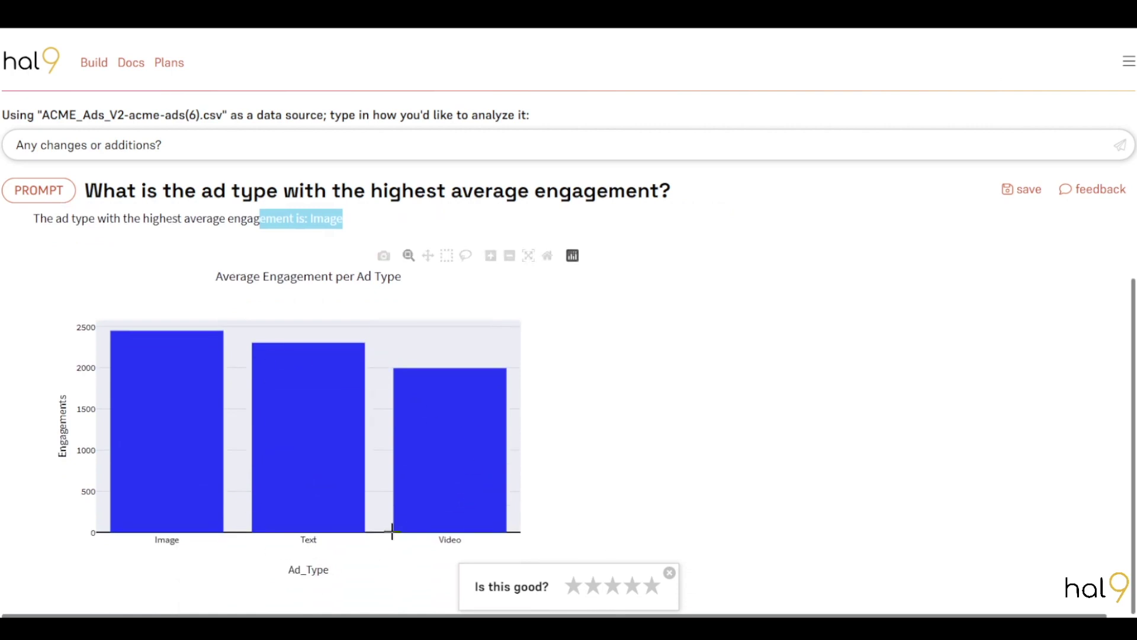
scroll(454, 377, "up", 2)
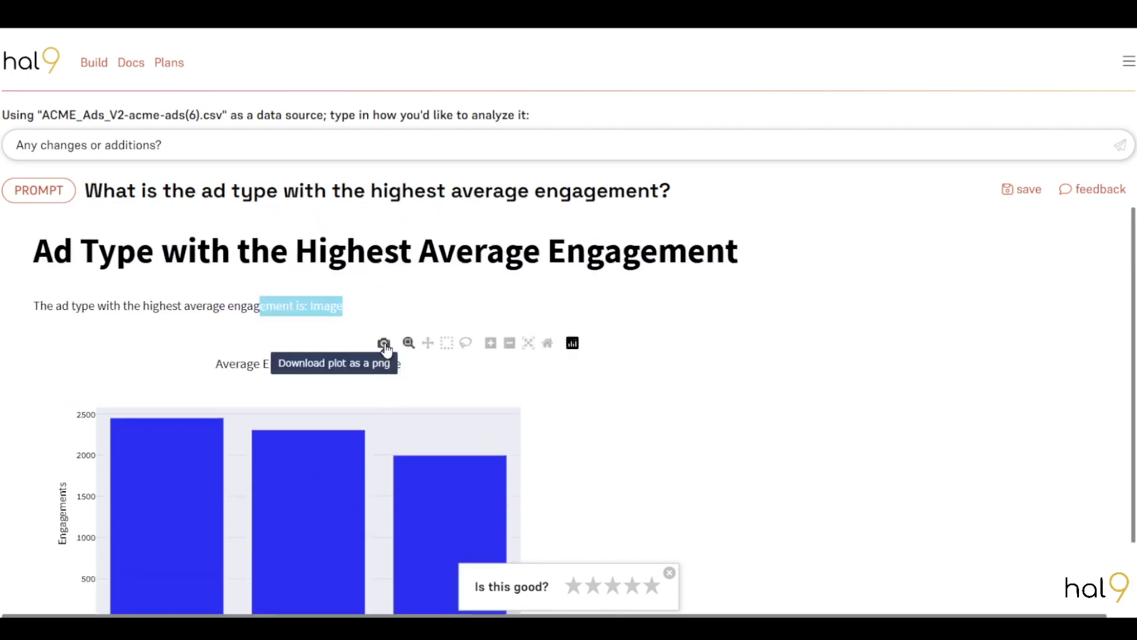
left_click(193, 318)
left_click(178, 144)
type("Add a ")
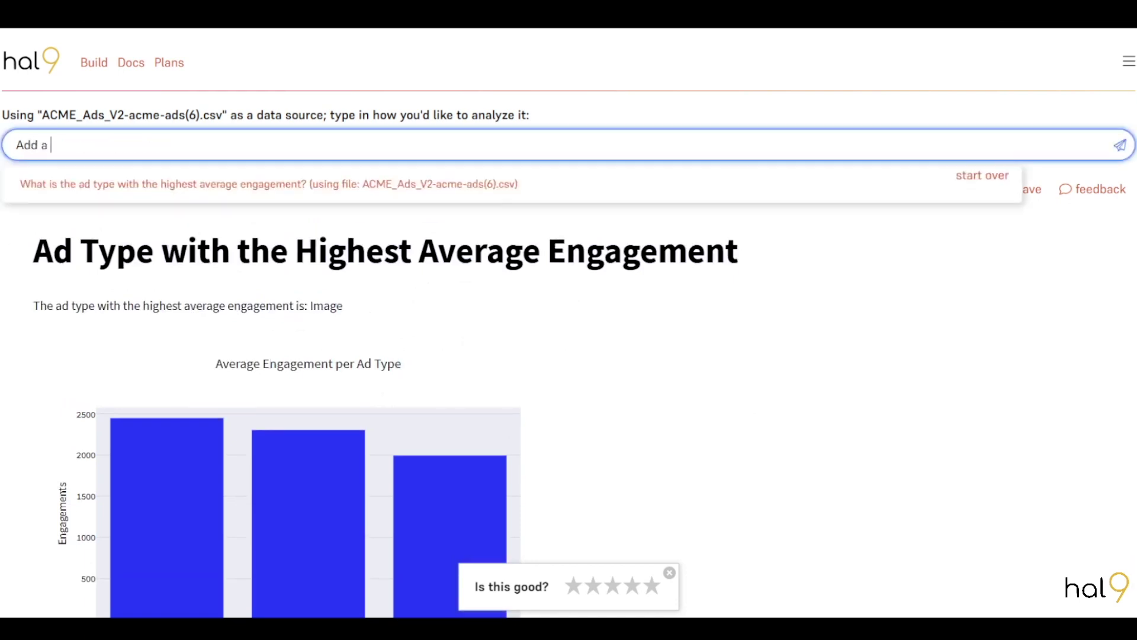
type("filter per campaign")
key("Return")
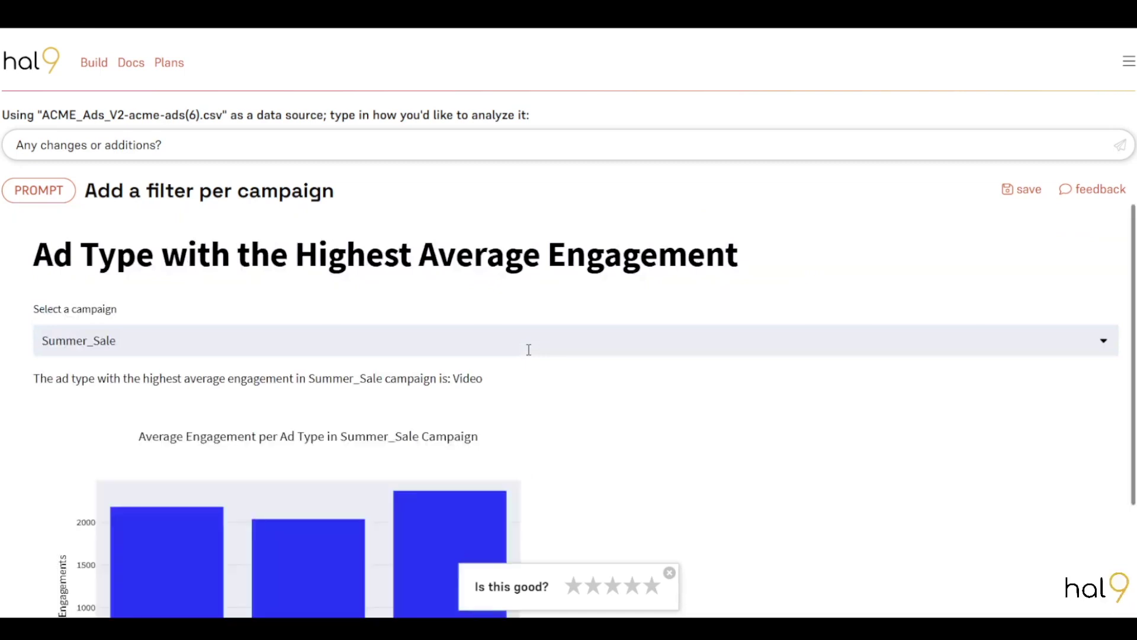
Switch the campaign filter to Winter_Sale, then back to Summer_Sale.
scroll(159, 293, "down", 2)
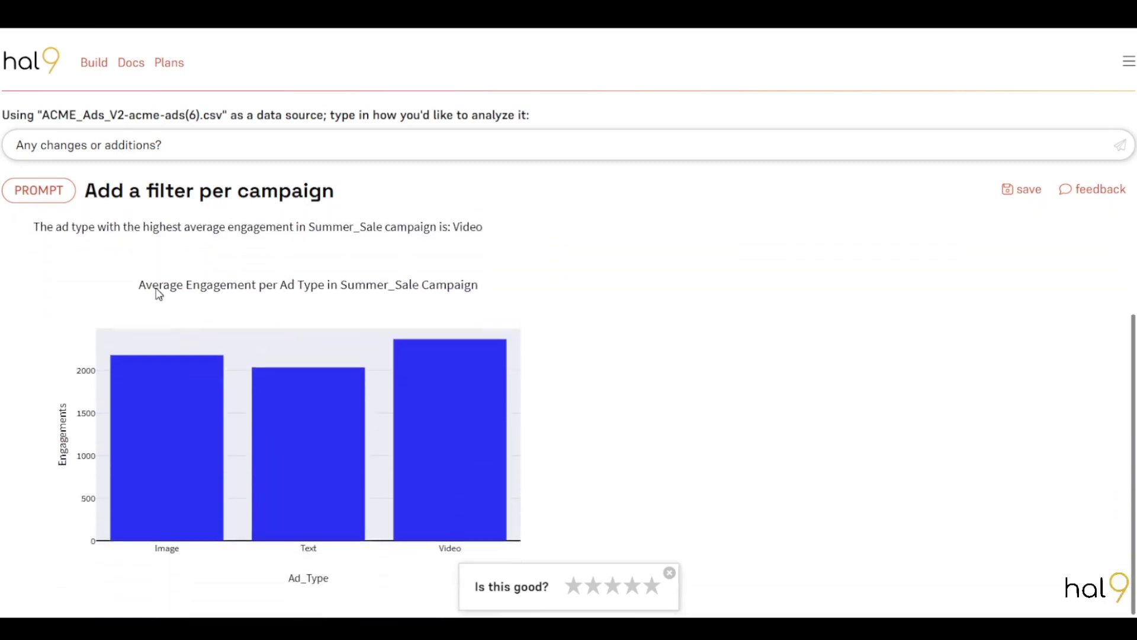
scroll(454, 362, "up", 1)
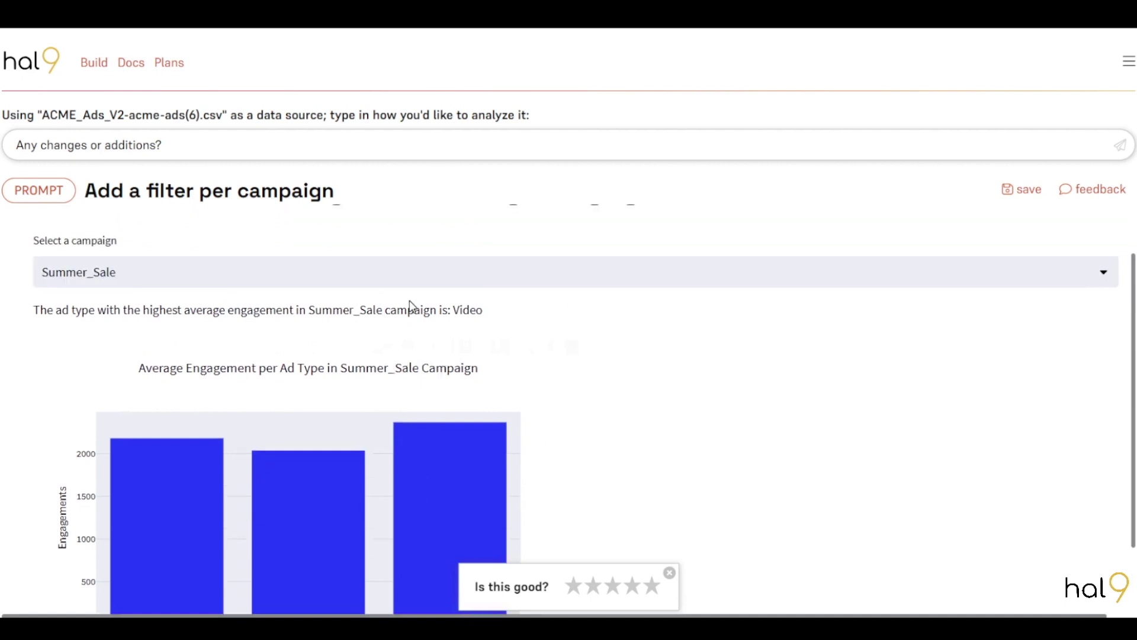
left_click_drag(421, 310, 492, 312)
left_click(98, 448)
left_click(267, 272)
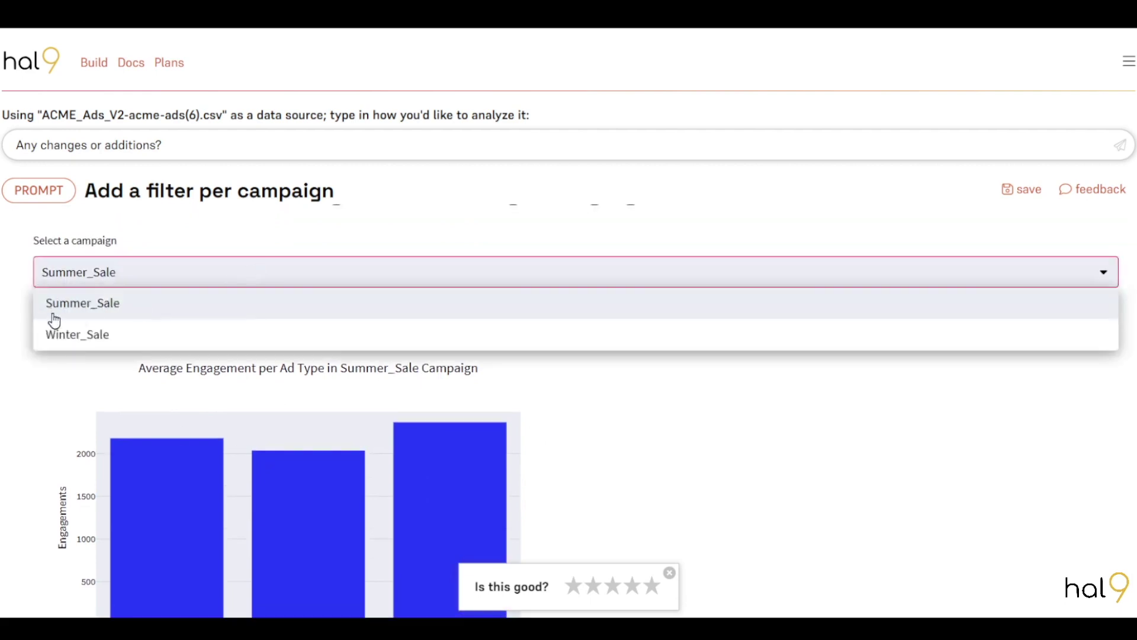
left_click(122, 332)
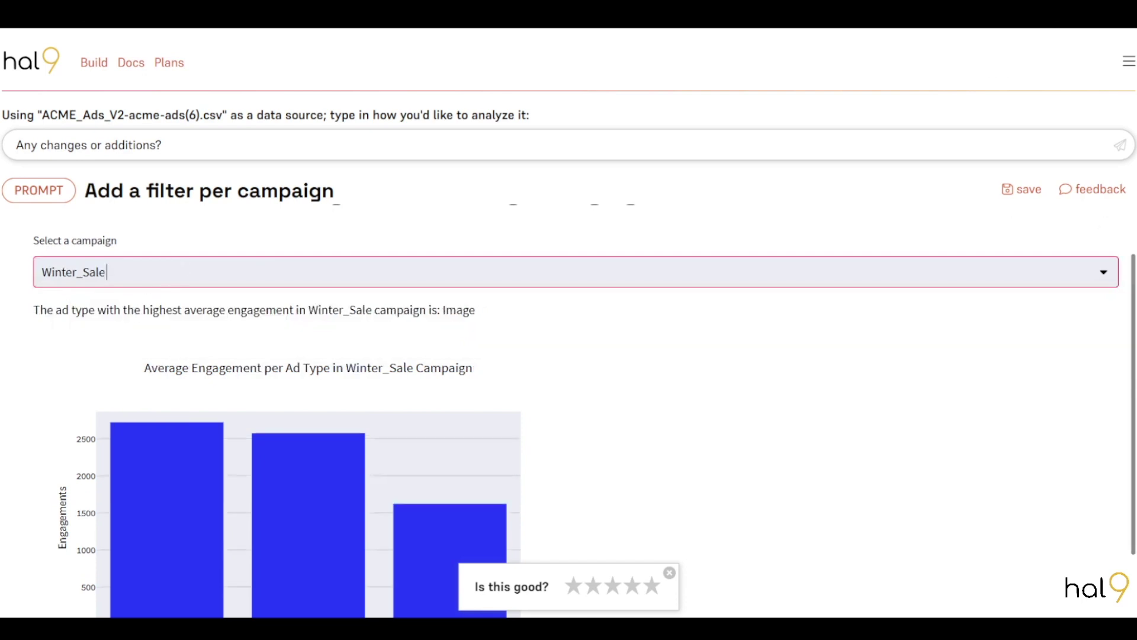
left_click(140, 278)
left_click(109, 302)
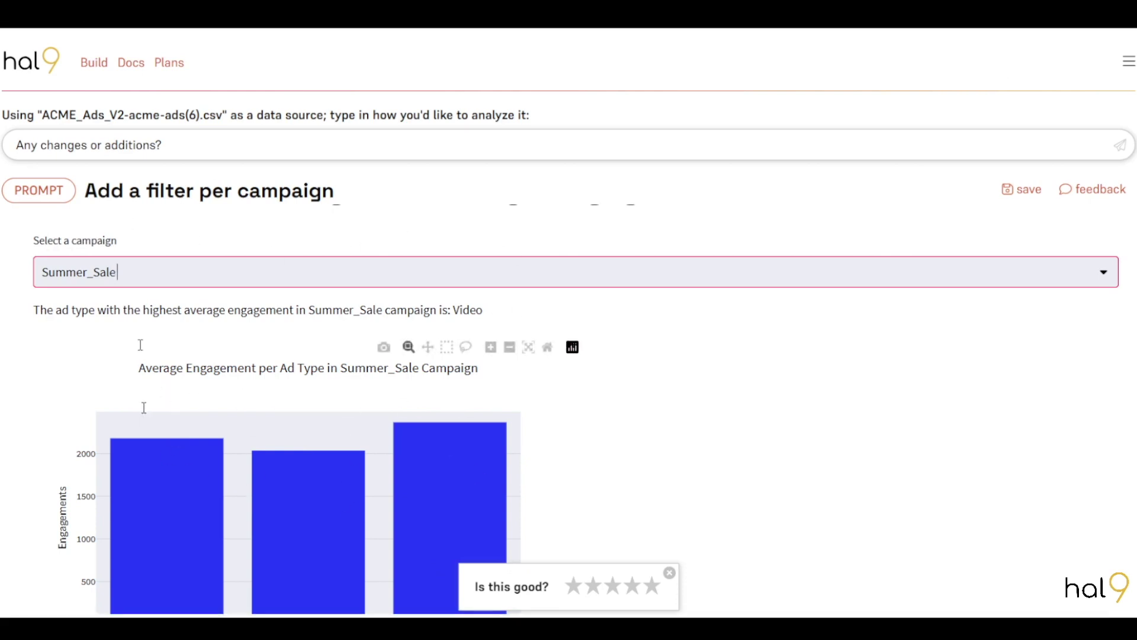
Enter MyAdsReport as the project title and 'Description' as its description.
left_click(654, 586)
left_click(1025, 189)
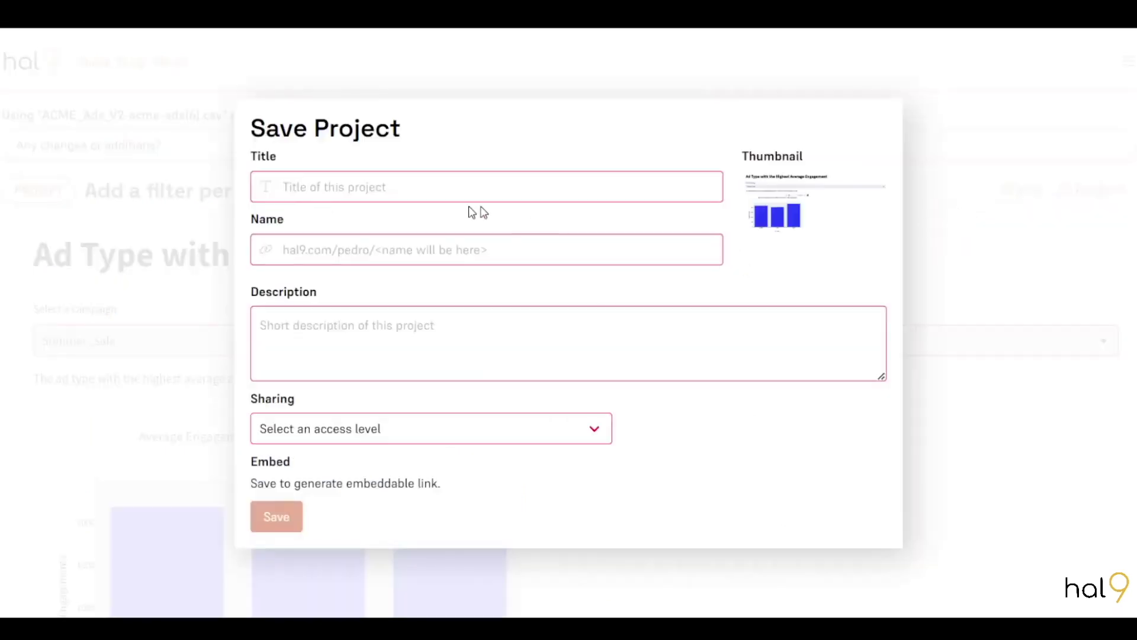
left_click(475, 195)
type("MyAds")
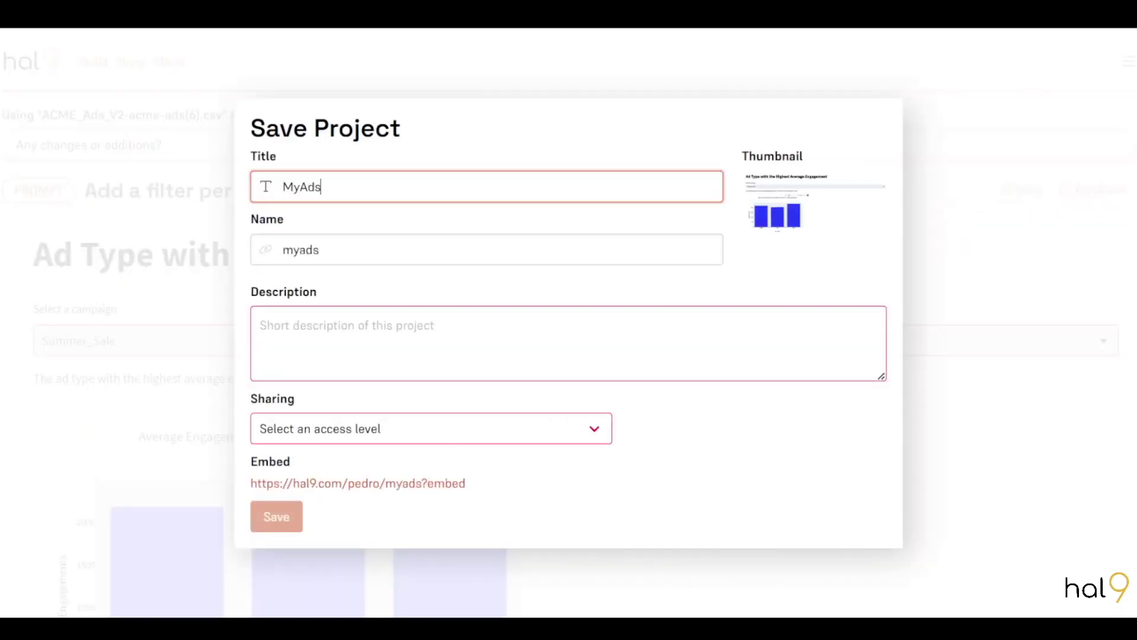
type("Report")
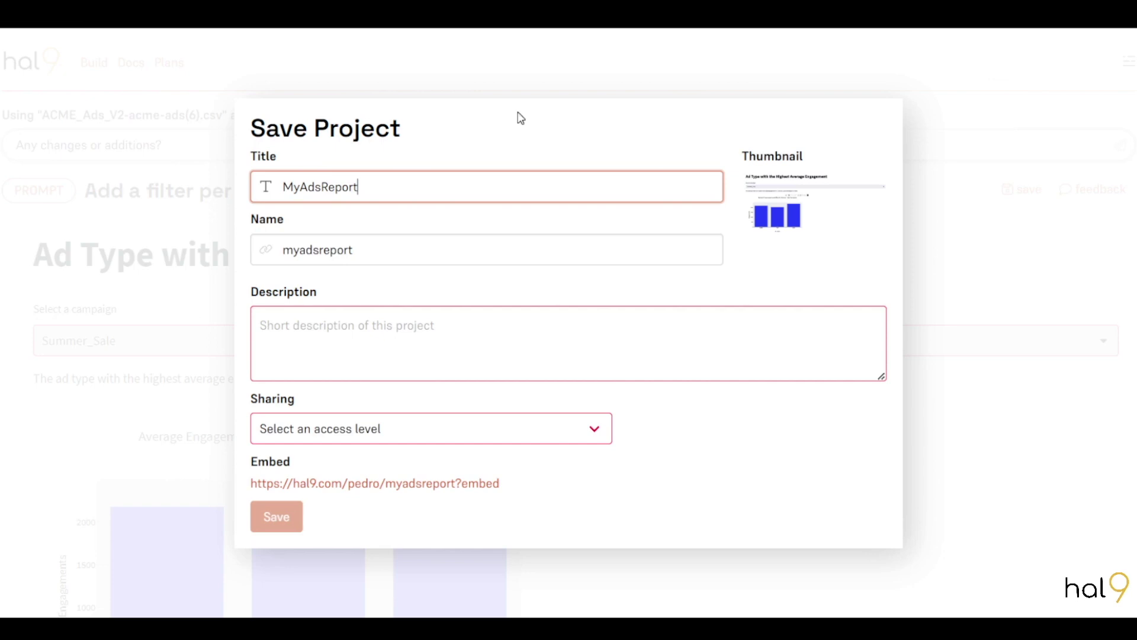
double_click(354, 249)
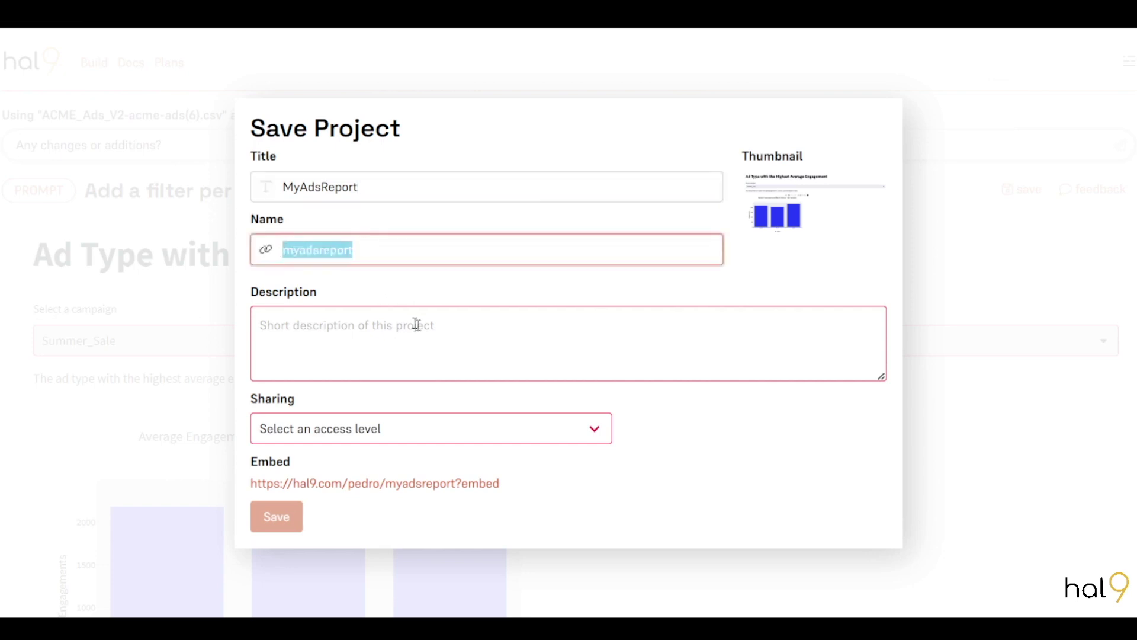
left_click(260, 326)
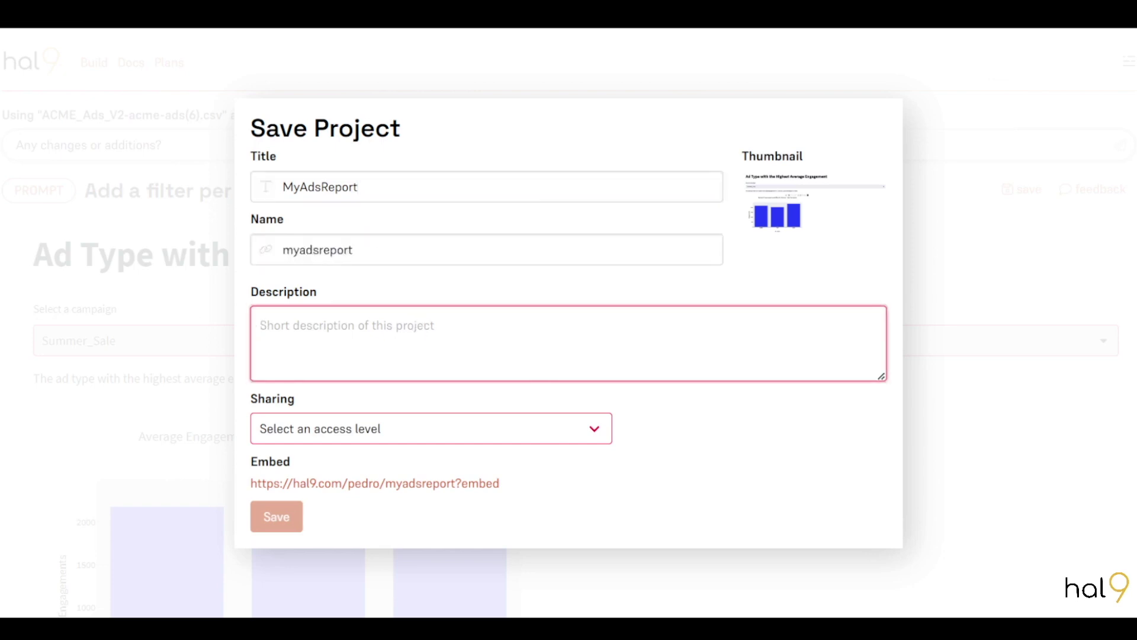
type("Description")
Set the project's sharing to Public and save it.
left_click(431, 429)
left_click(437, 452)
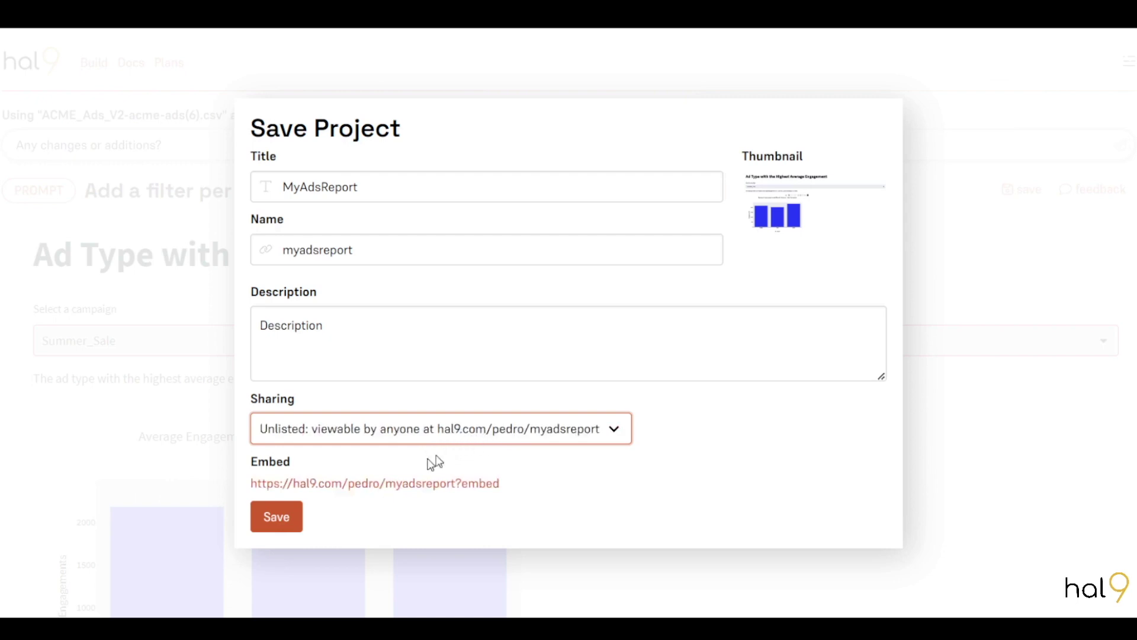
left_click(403, 470)
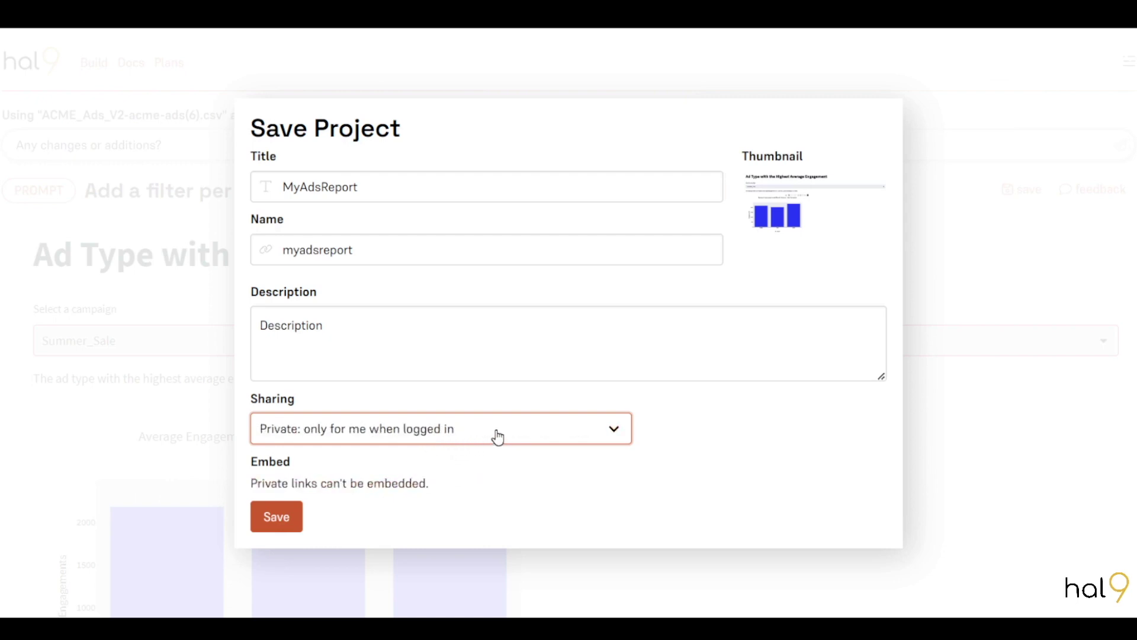
left_click(497, 437)
left_click(401, 497)
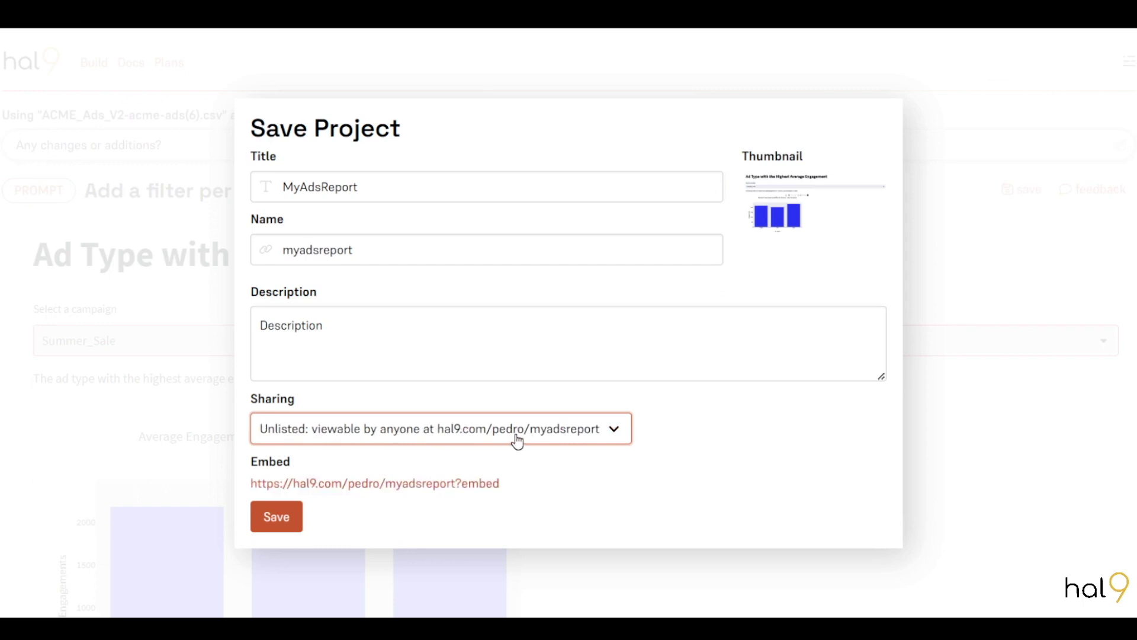
left_click(496, 445)
left_click(329, 520)
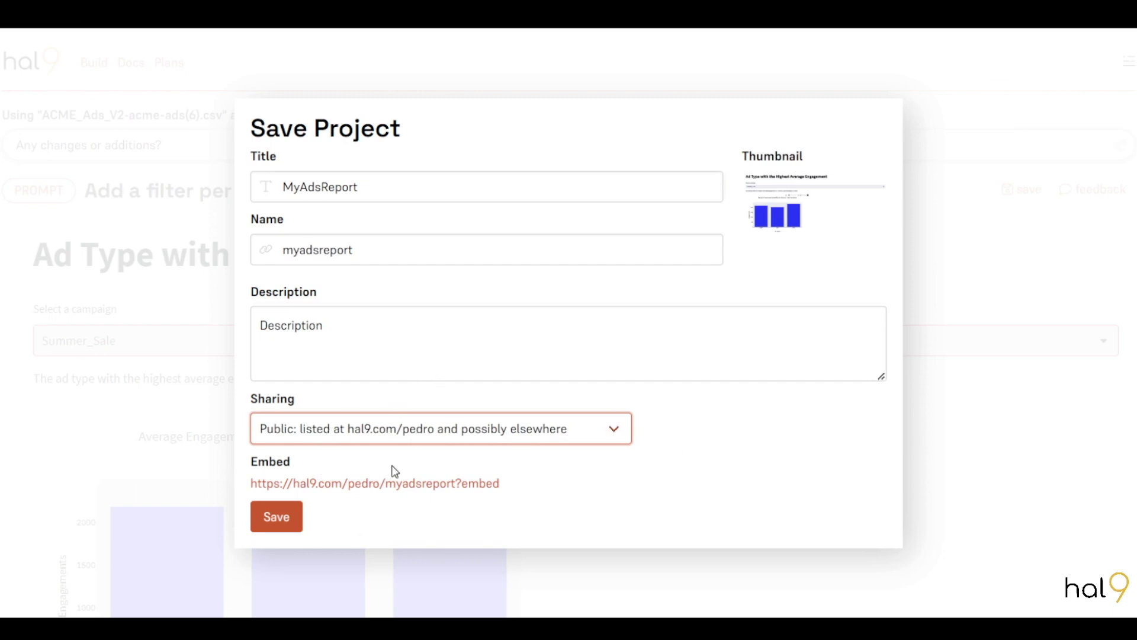
left_click(1042, 104)
Enable the code backend in Hal9's Settings by unchecking 'Disable code backend'.
left_click(1130, 64)
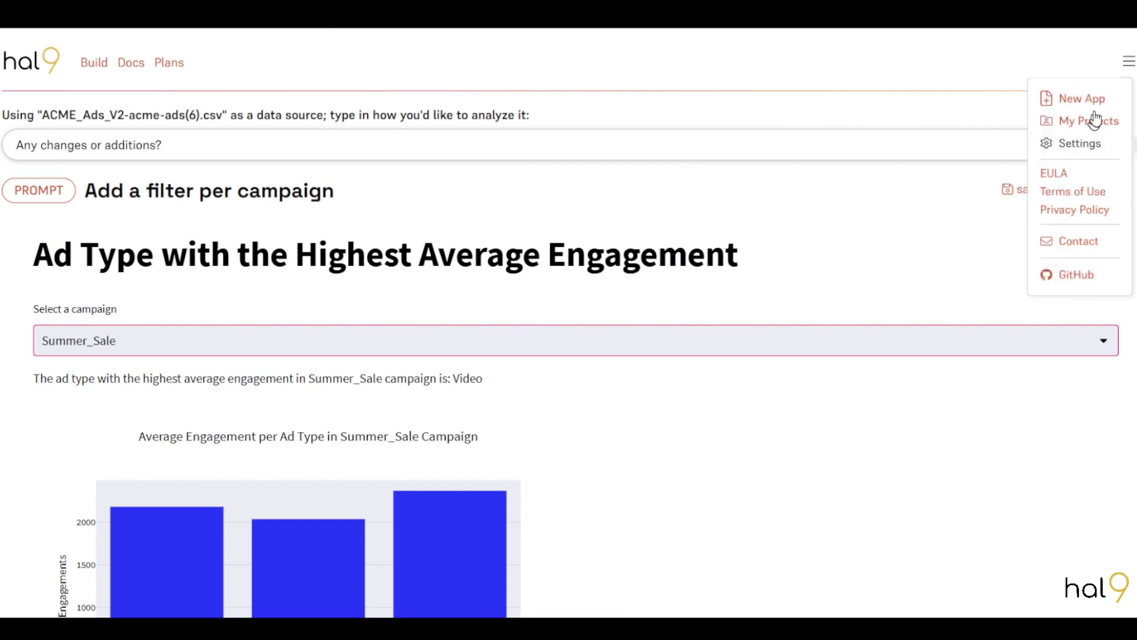
left_click(1078, 143)
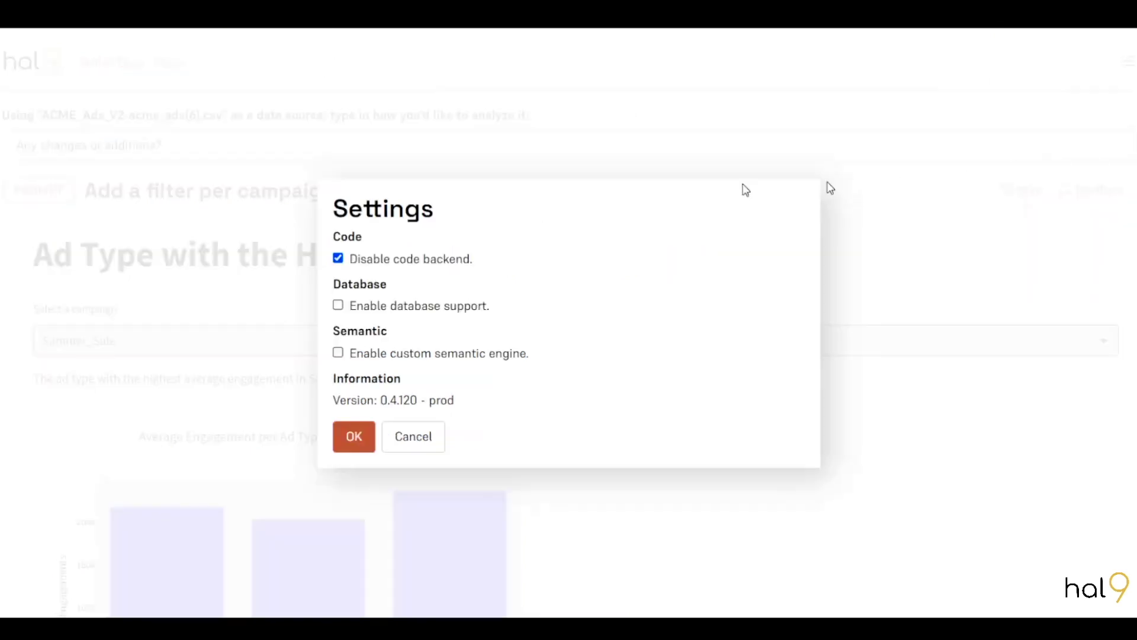
left_click(338, 259)
left_click(354, 436)
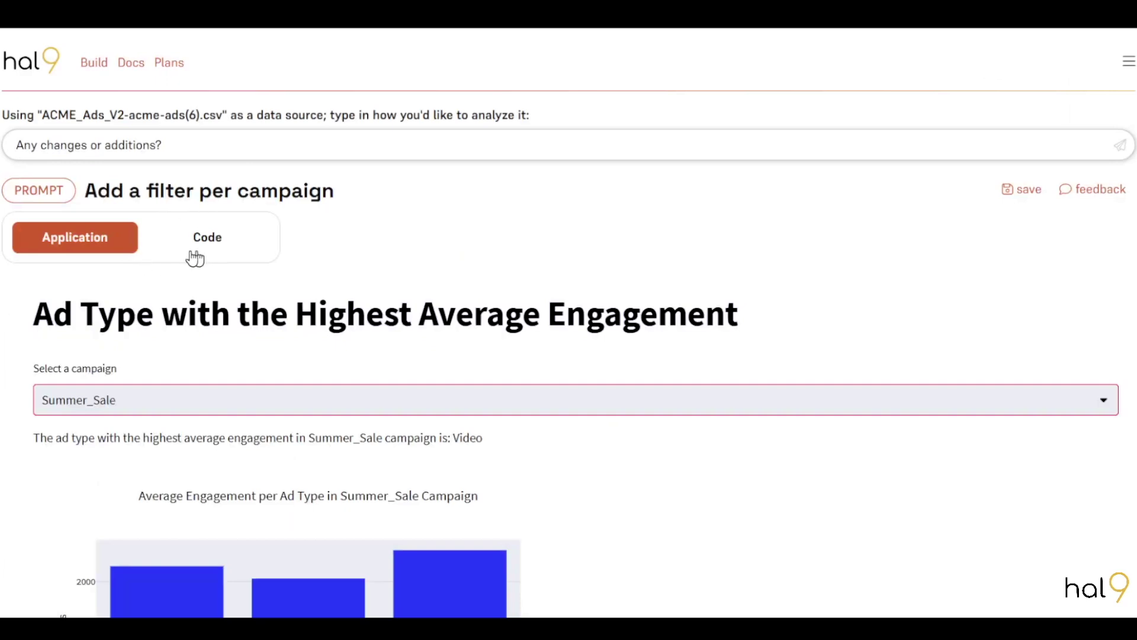
Scroll through the app's generated Python source in the Code tab.
left_click(206, 240)
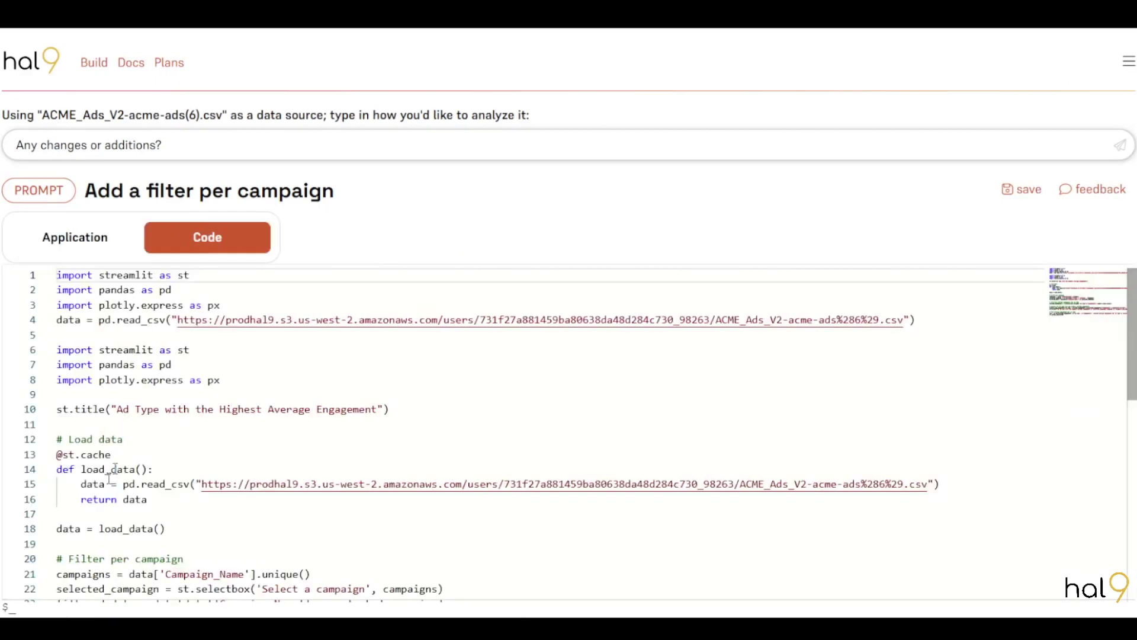
scroll(562, 433, "down", 5)
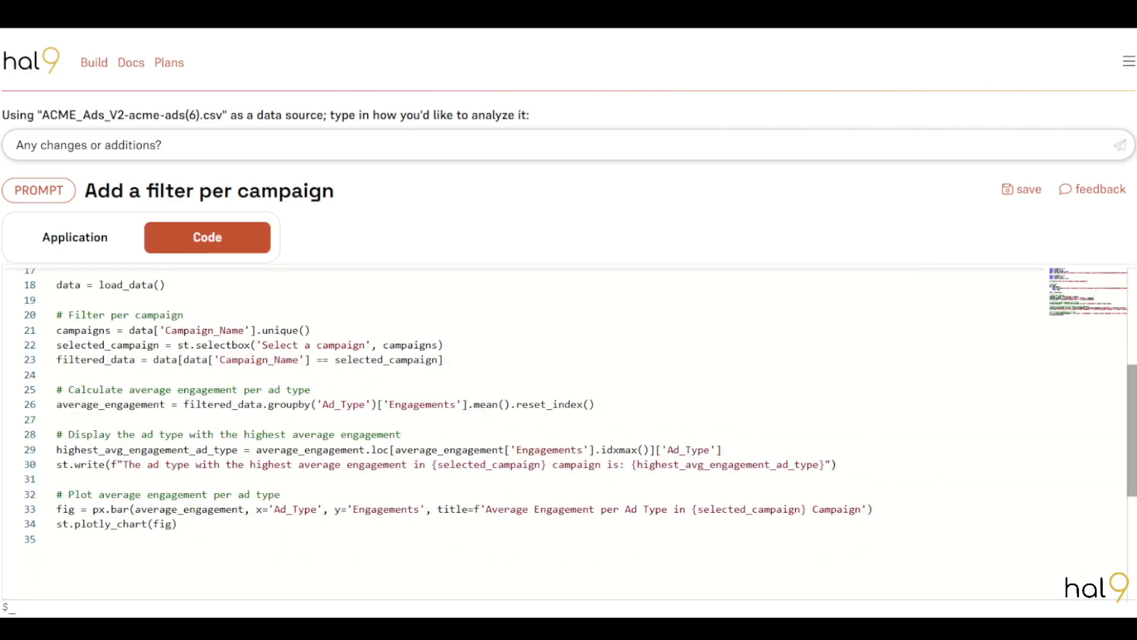
scroll(563, 432, "up", 5)
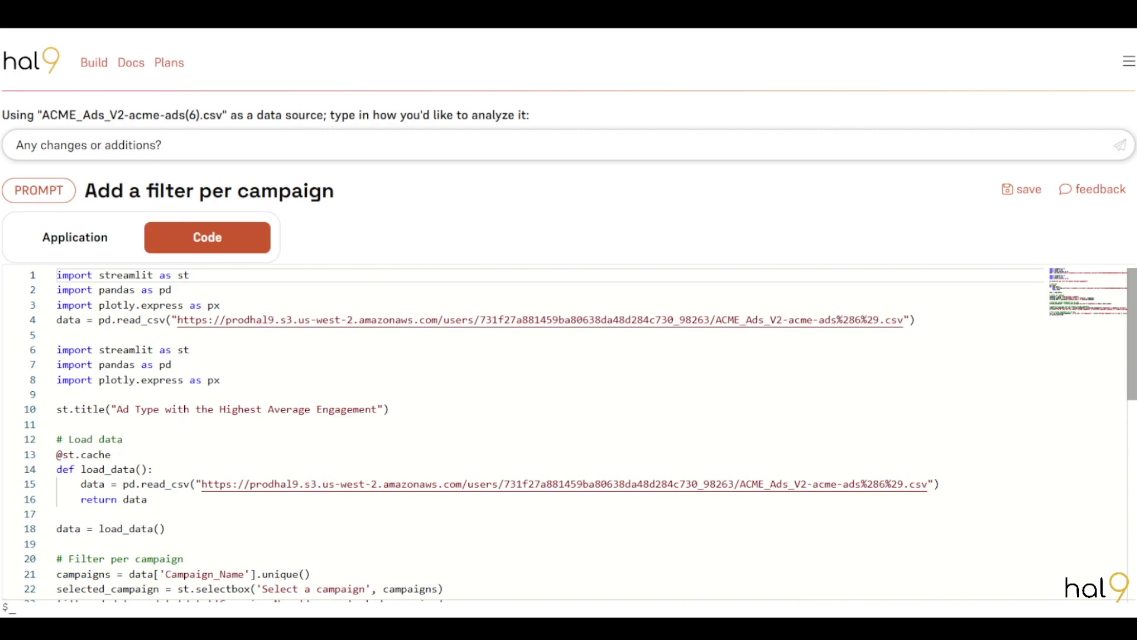
scroll(224, 426, "down", 5)
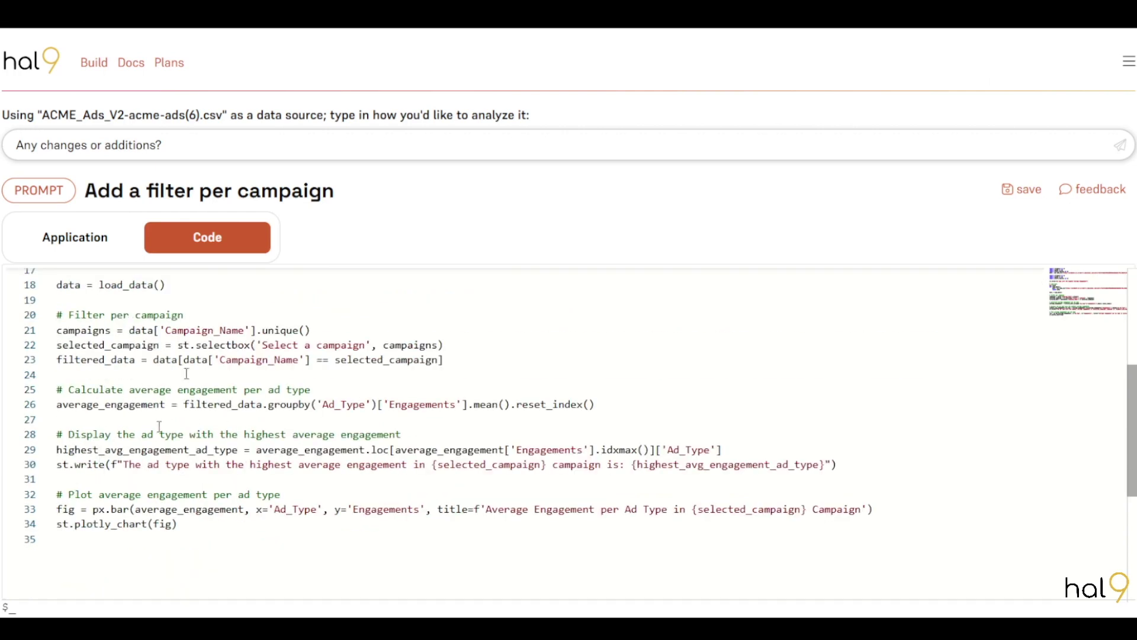
scroll(210, 467, "up", 4)
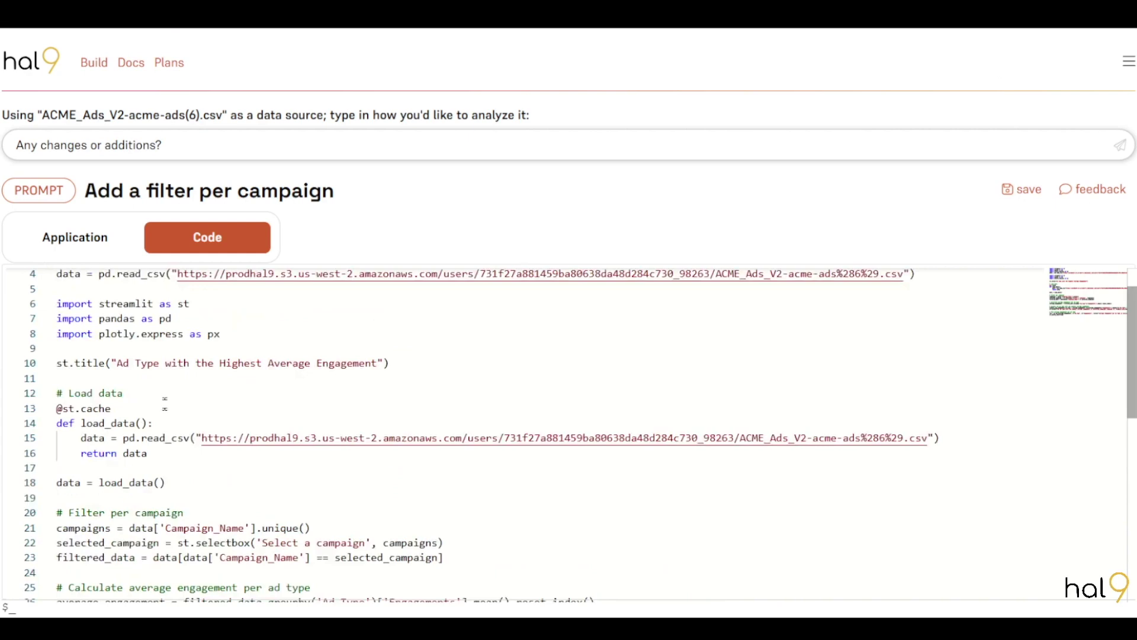
scroll(165, 404, "up", 1)
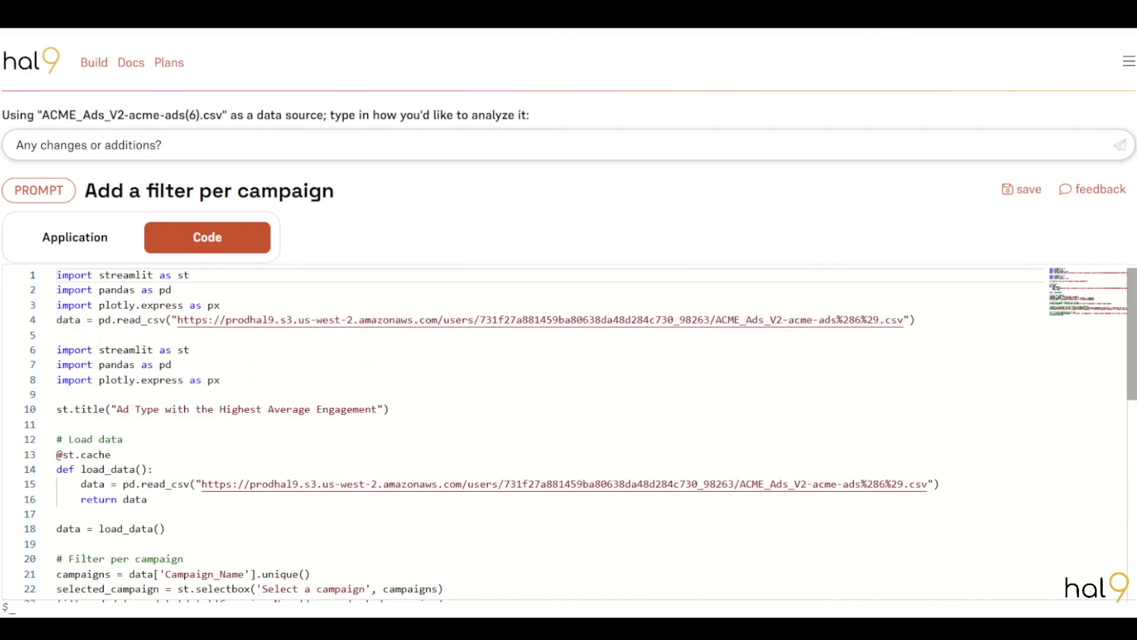
scroll(533, 432, "down", 4)
scroll(175, 371, "up", 2)
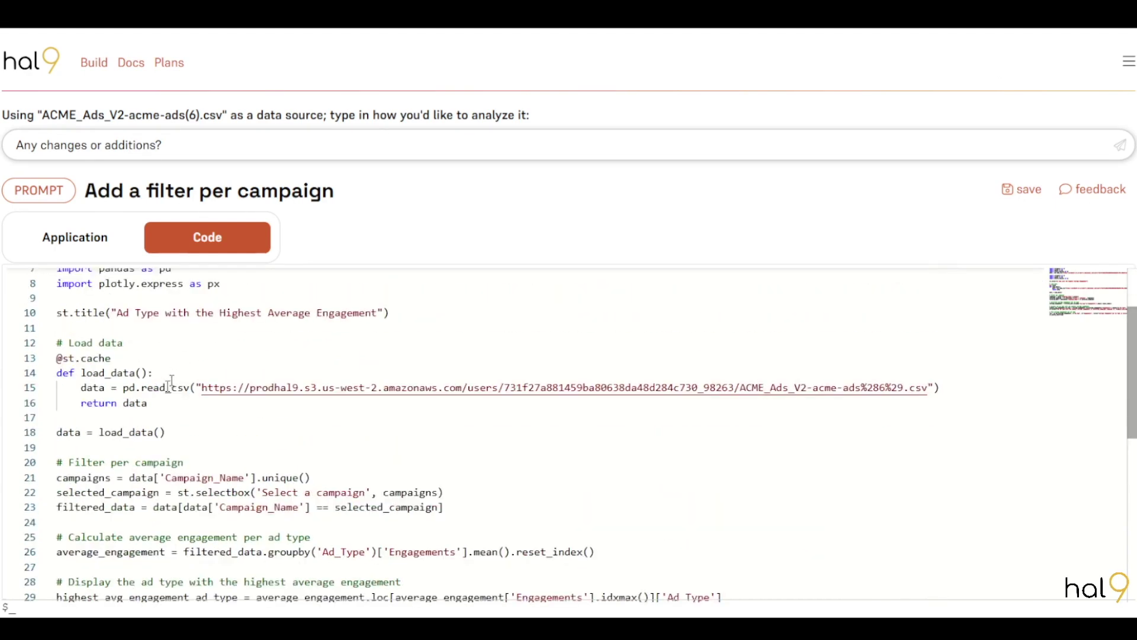
Type 'asdasdasd' on the Load data comment line, then return to the Application view.
left_click(154, 342)
type("asdasdasd")
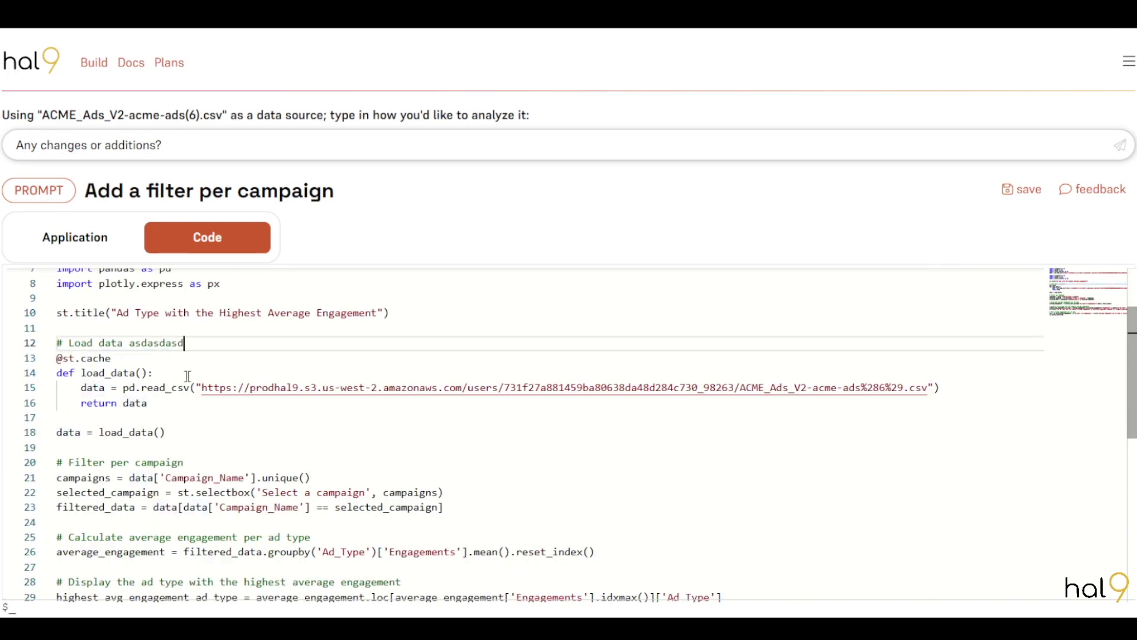
left_click(101, 247)
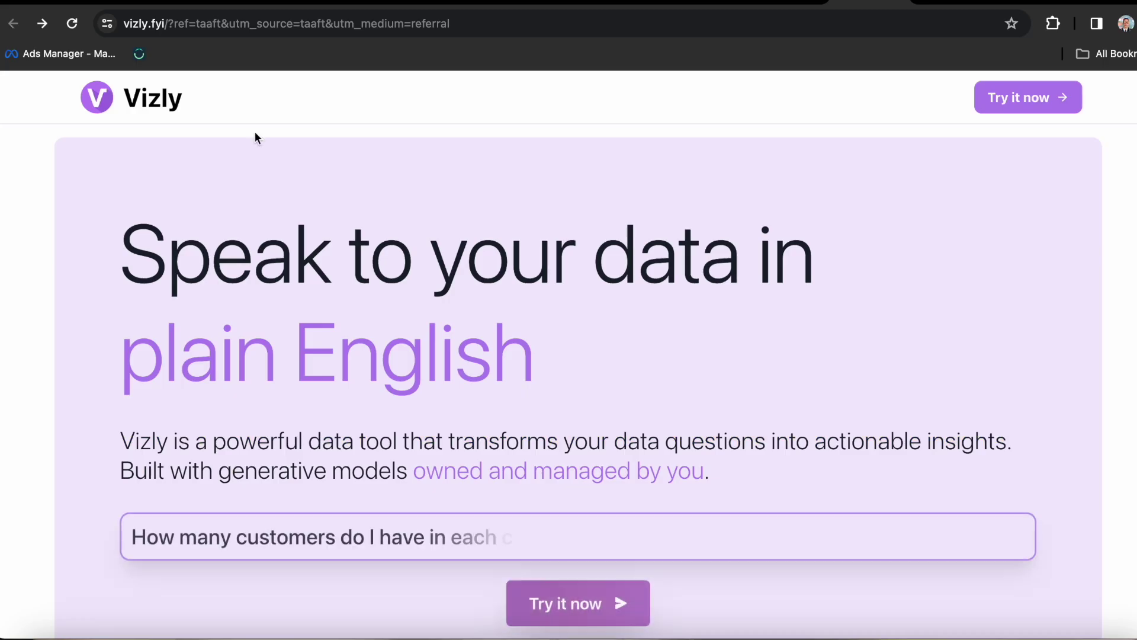
Launch the Vizly app from its landing page.
scroll(624, 223, "down", 5)
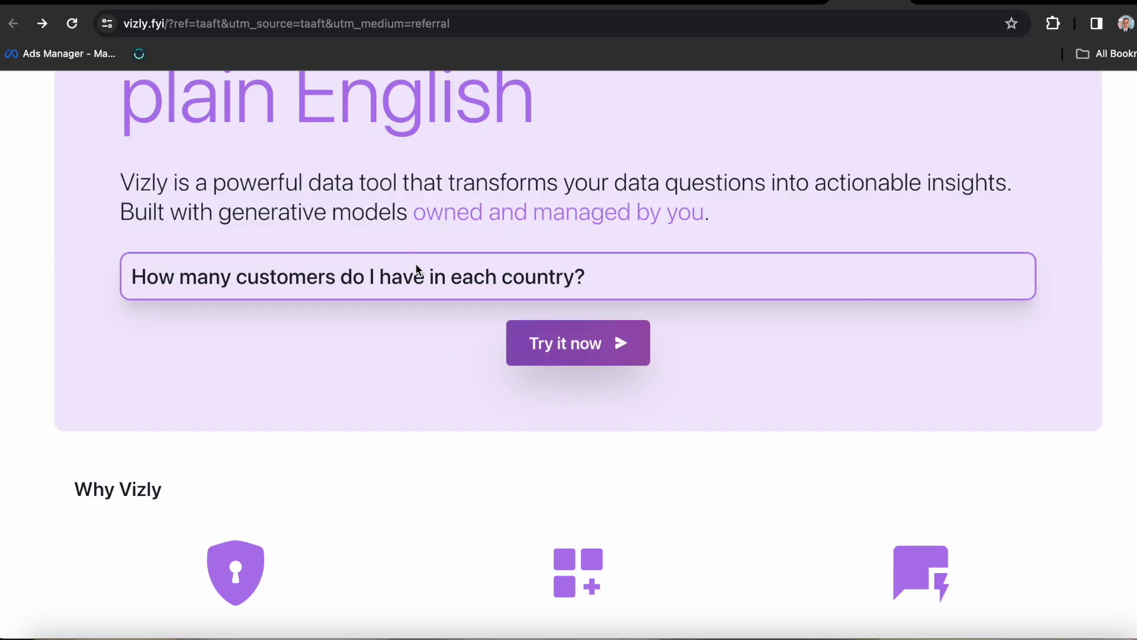
scroll(619, 452, "up", 5)
scroll(654, 473, "down", 1)
left_click(577, 578)
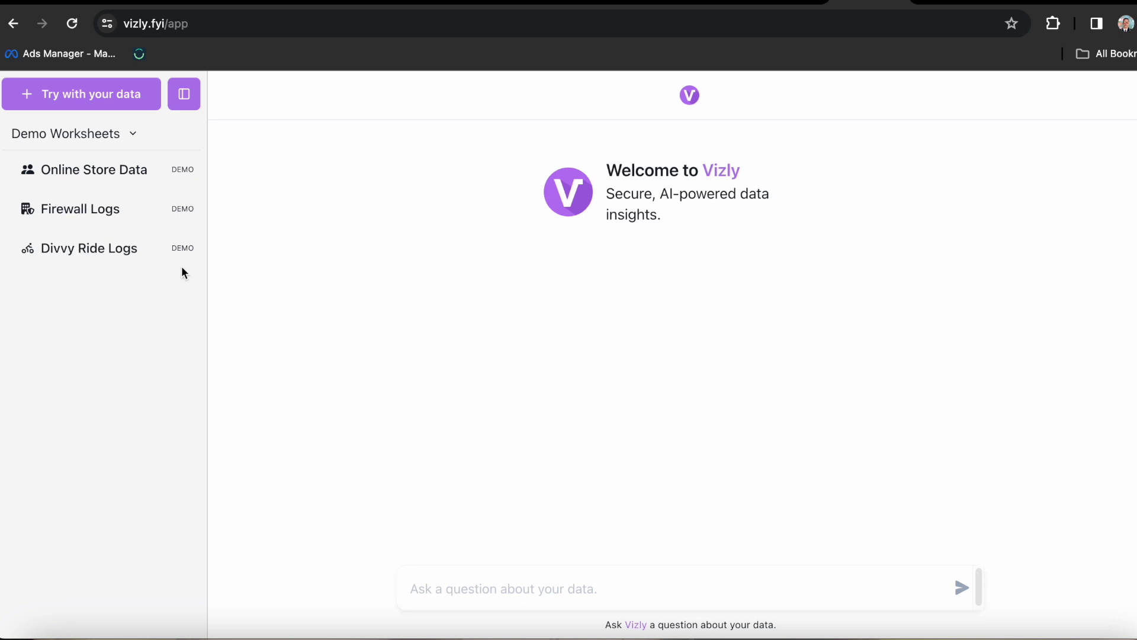
Open the Online Store Data demo and review its data preview and sample charts.
left_click(127, 177)
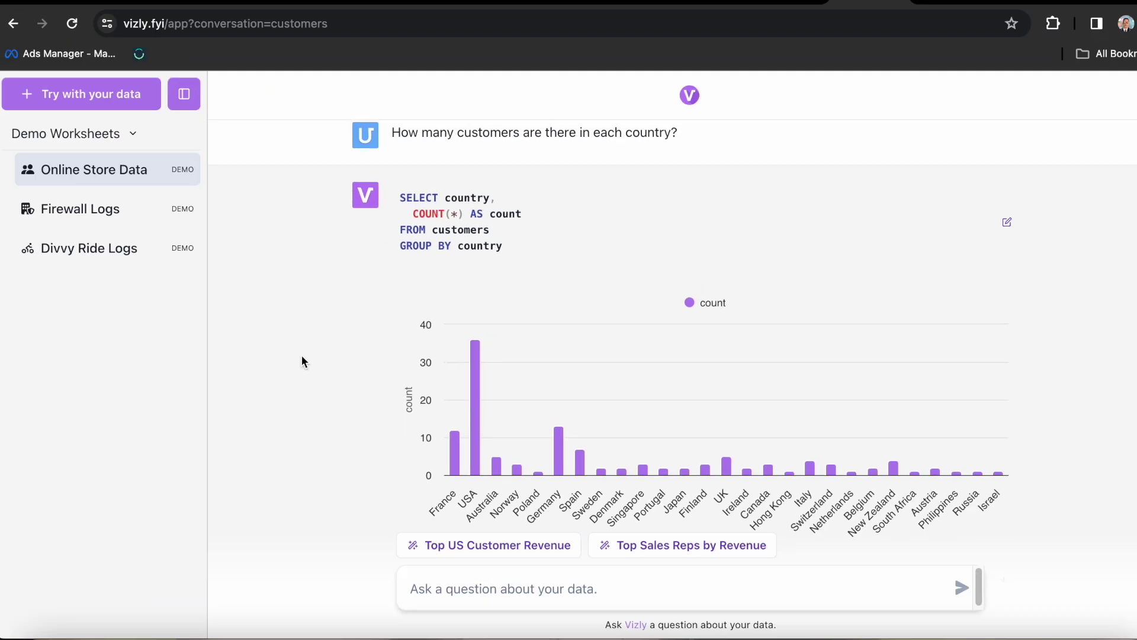
scroll(302, 361, "up", 8)
scroll(302, 355, "up", 1)
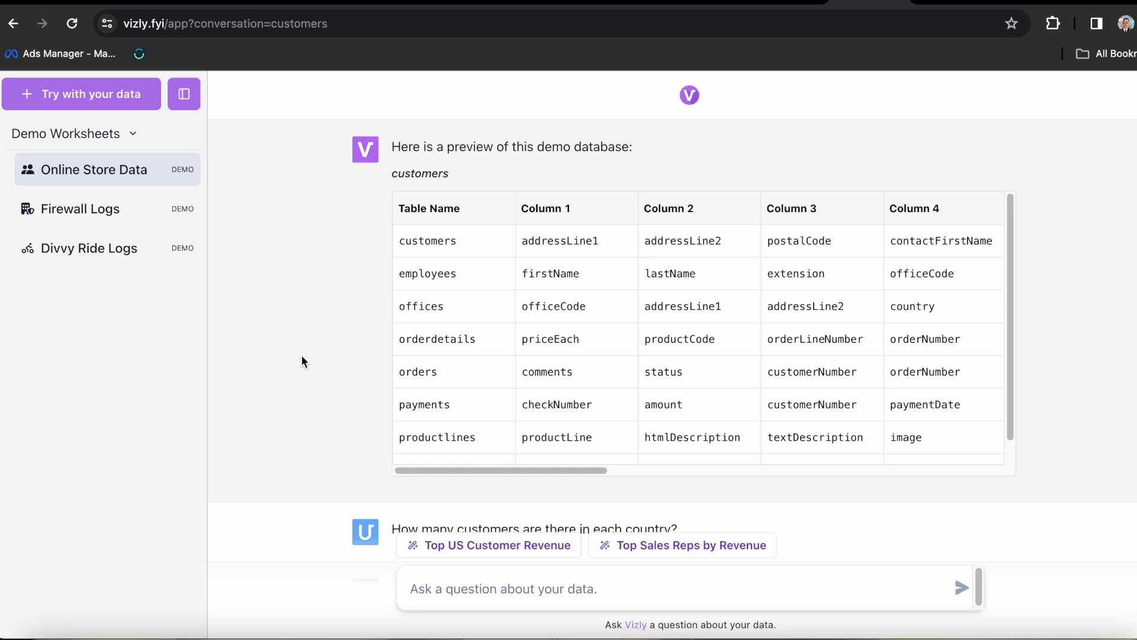
left_click_drag(1006, 385, 1011, 340)
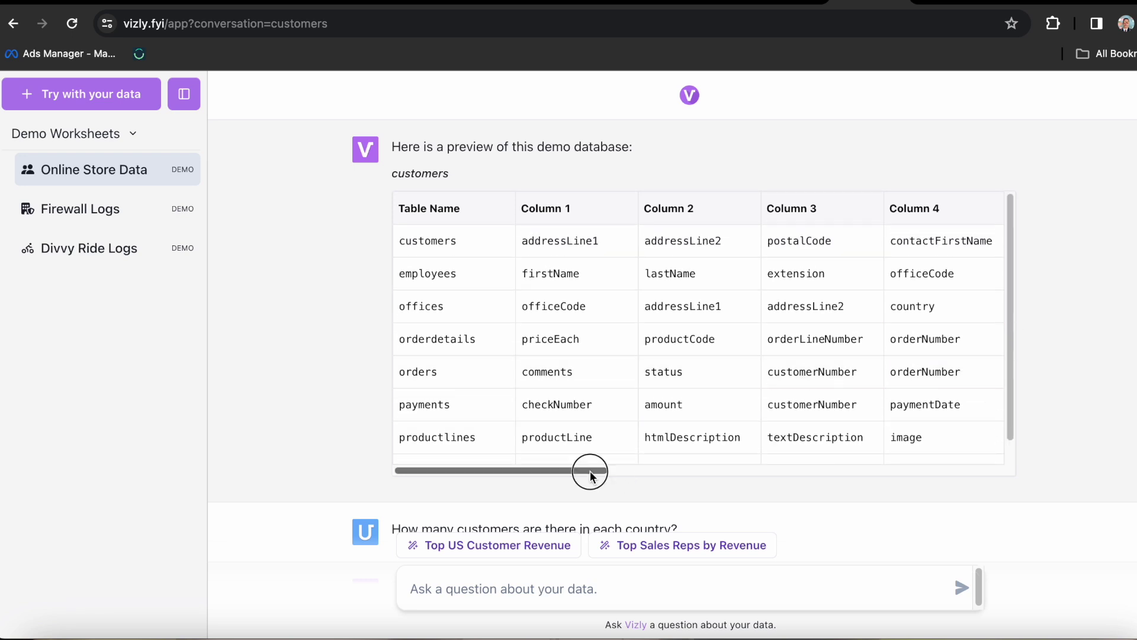
left_click_drag(589, 472, 901, 464)
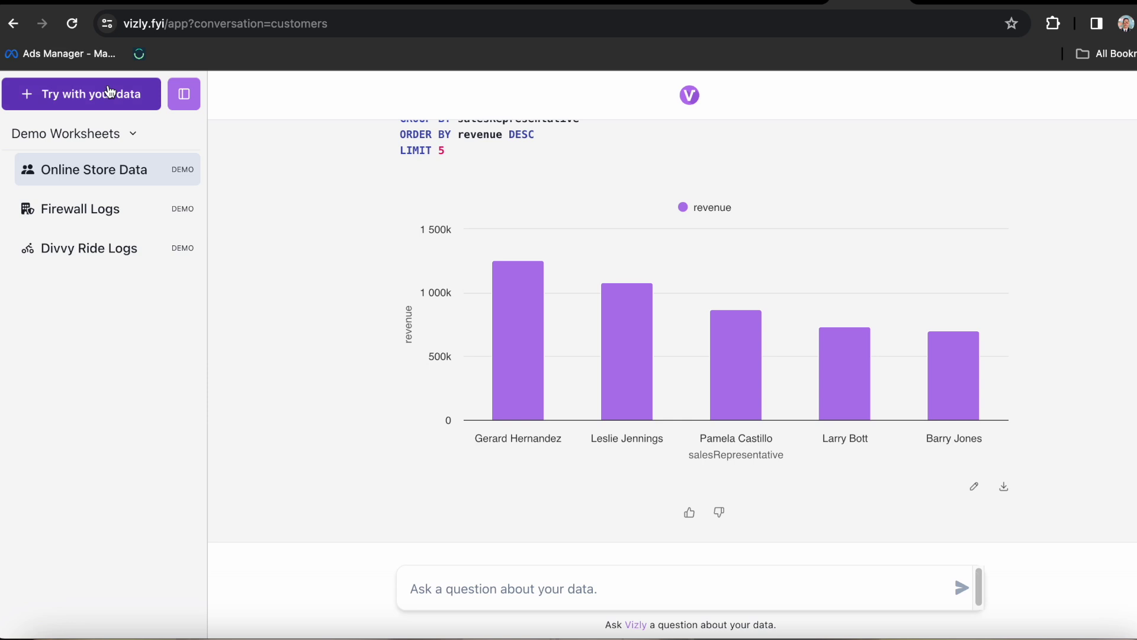
Upload Sales report.csv as a CSV worksheet and ask for Top Selling Products.
left_click(109, 93)
left_click(498, 237)
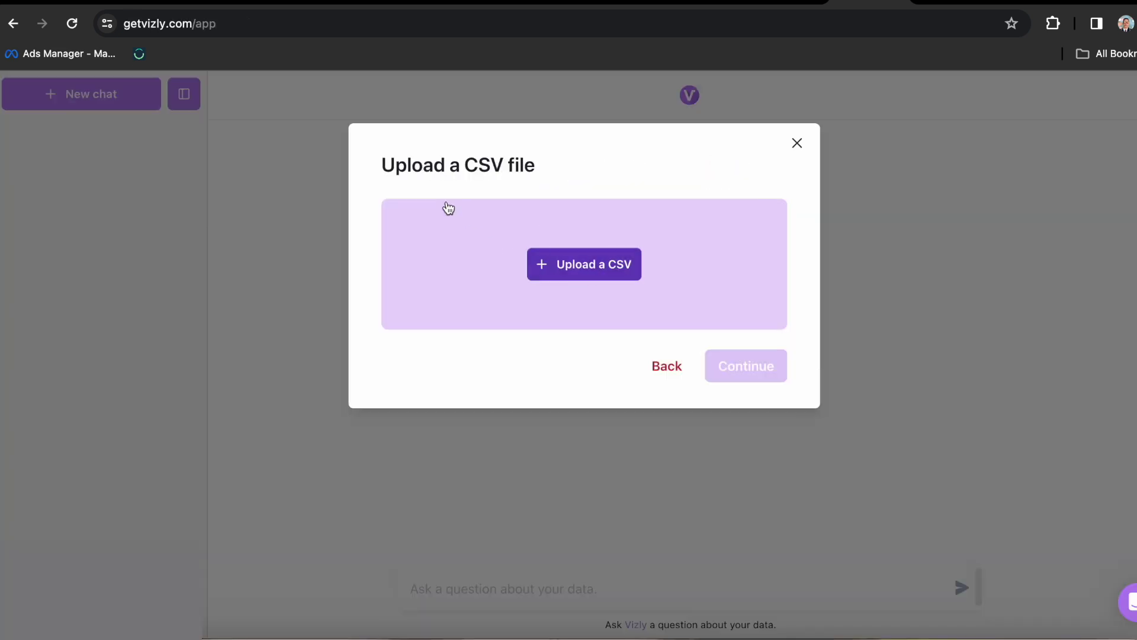
left_click(449, 207)
double_click(424, 228)
left_click(736, 492)
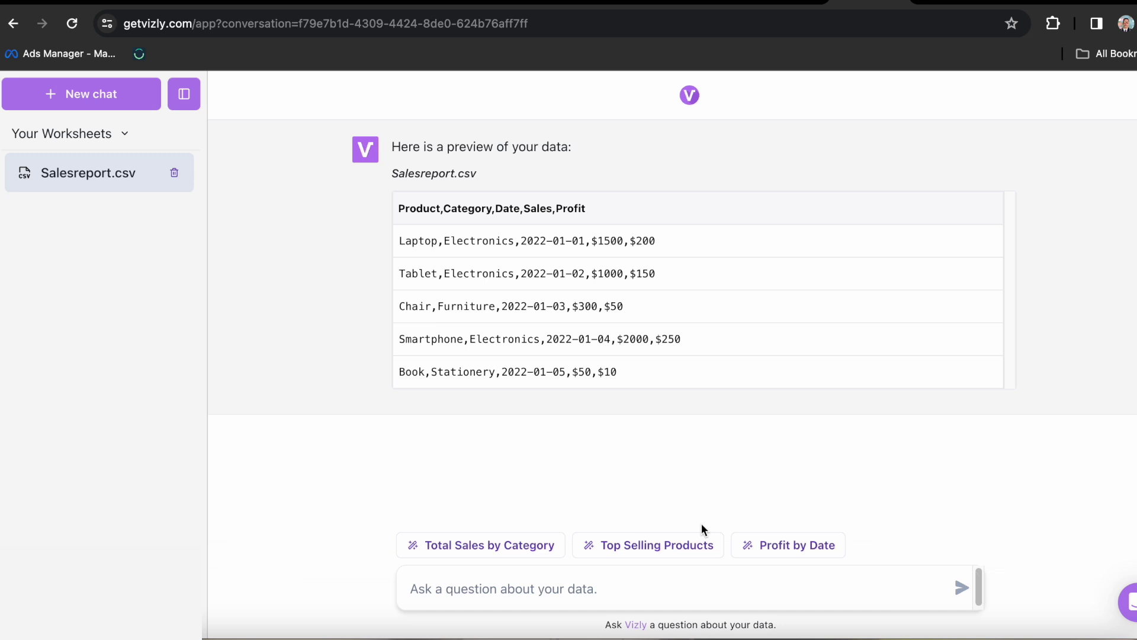
left_click(701, 542)
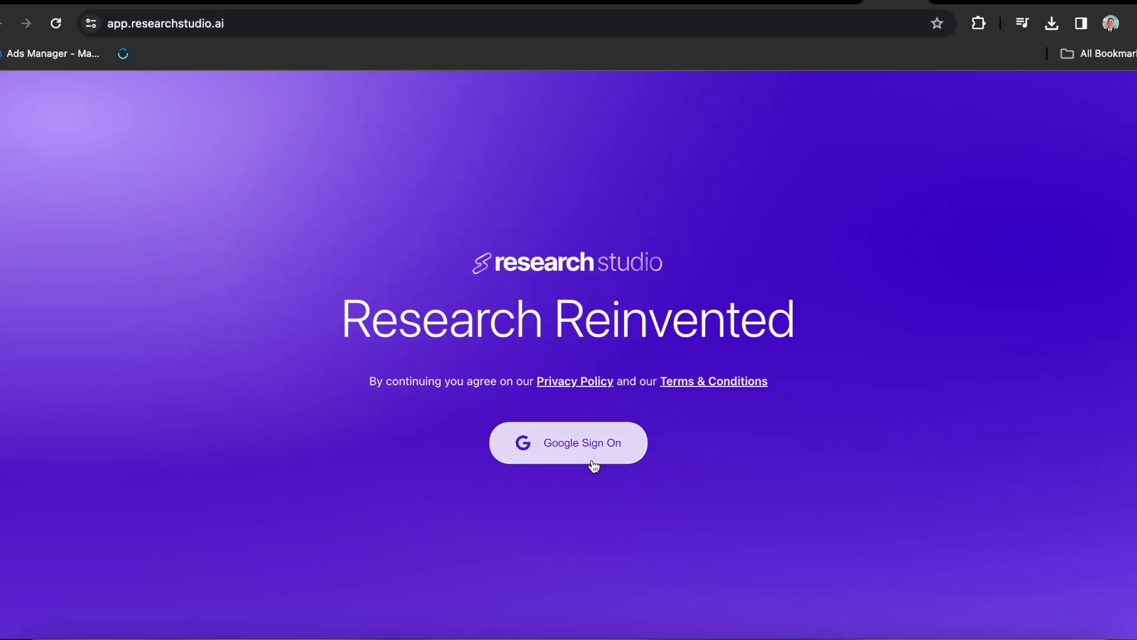
Sign in with Google and create a research named 'Sales Report' described as 'Sales Report'.
left_click(594, 460)
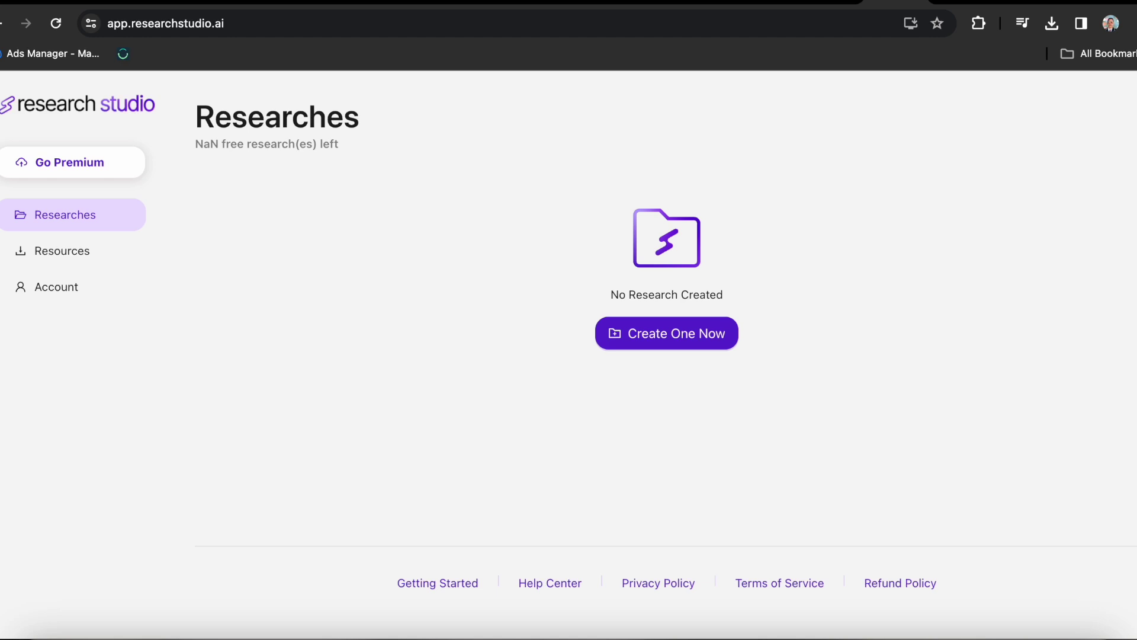
left_click(666, 333)
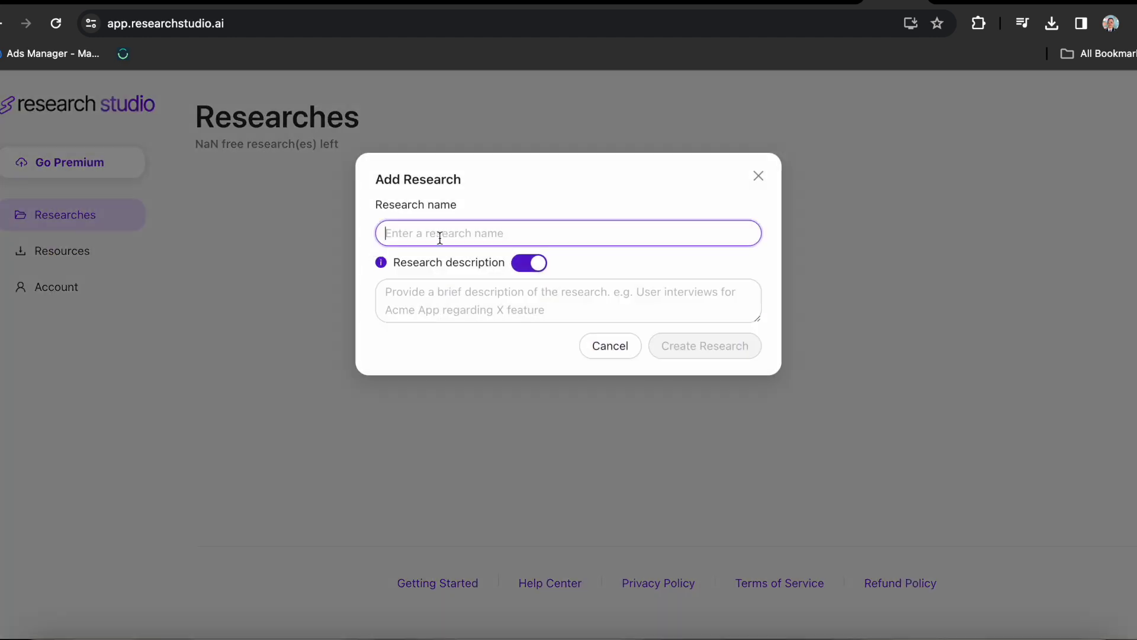
type("Sales Report")
key("Tab")
type("Sales Report")
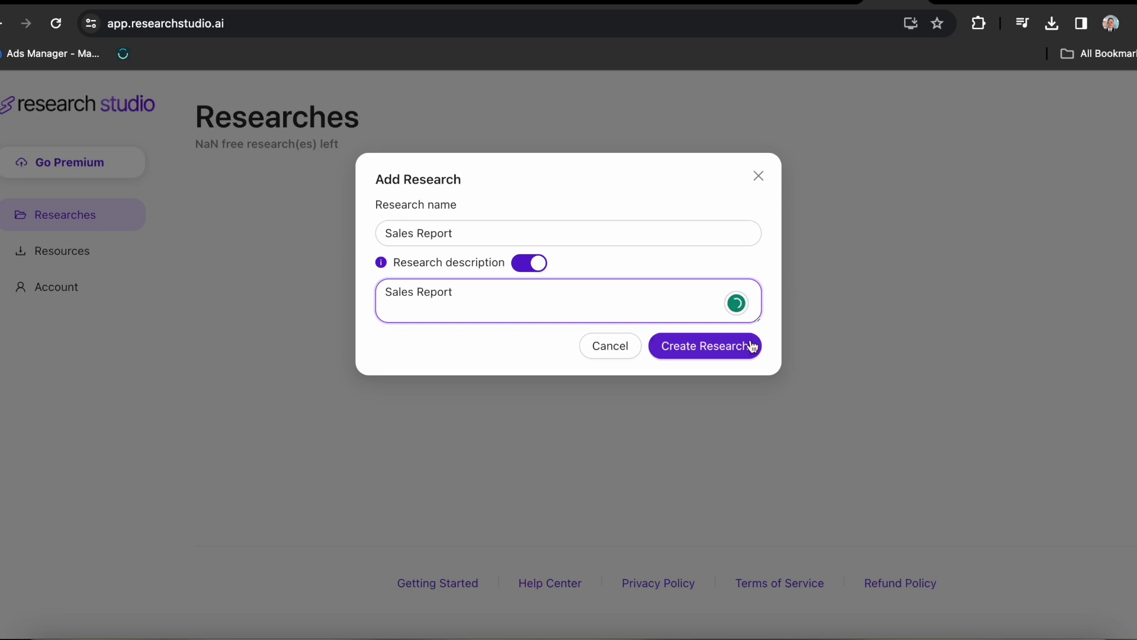
left_click(752, 345)
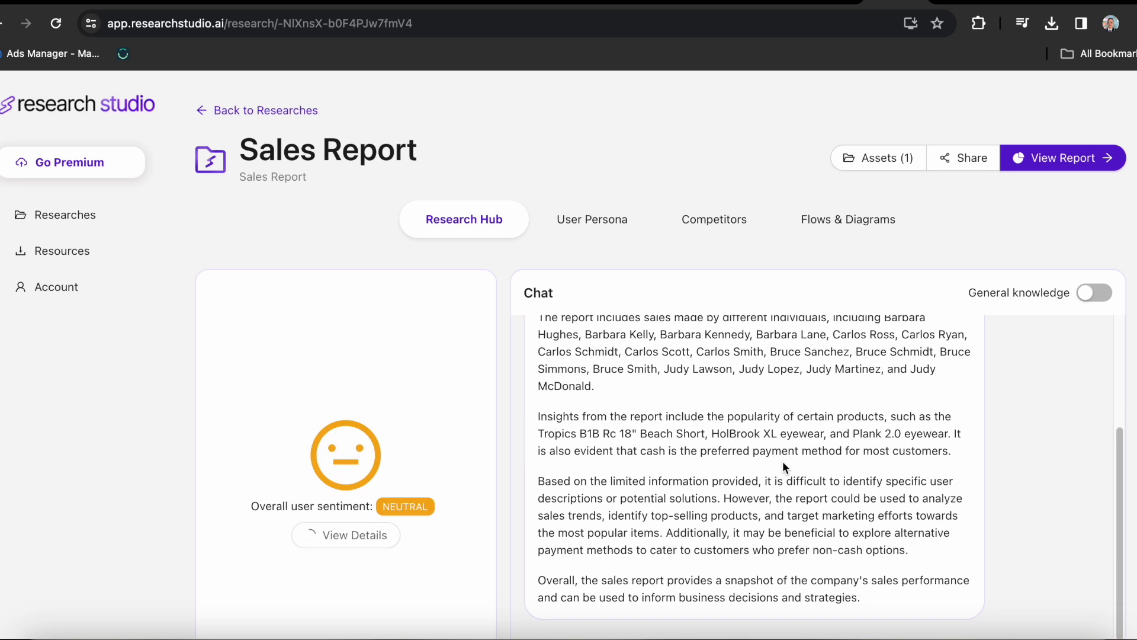
Ask about the highest revenue and the most saleable item with its location.
scroll(781, 461, "down", 3)
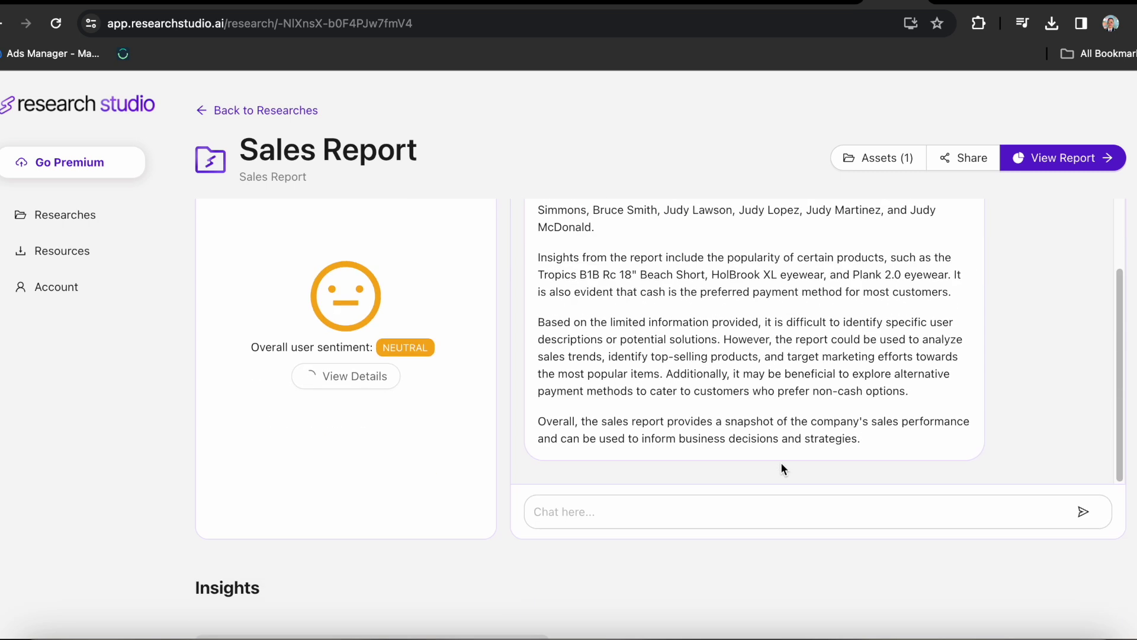
type("lk abou")
type("t the highest revenue")
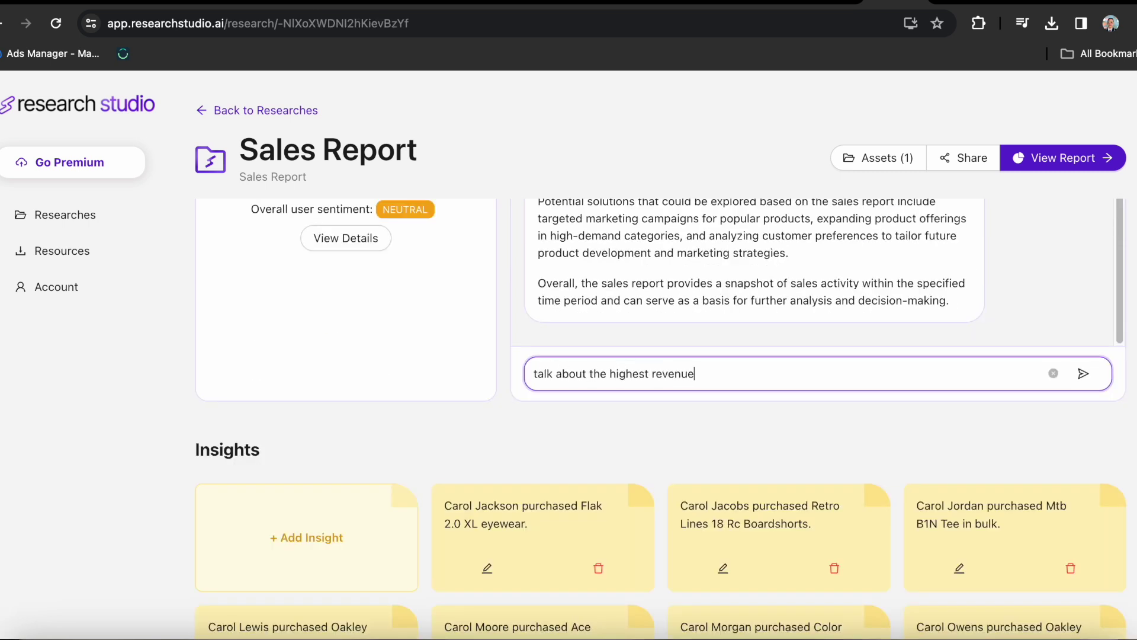
key("Return")
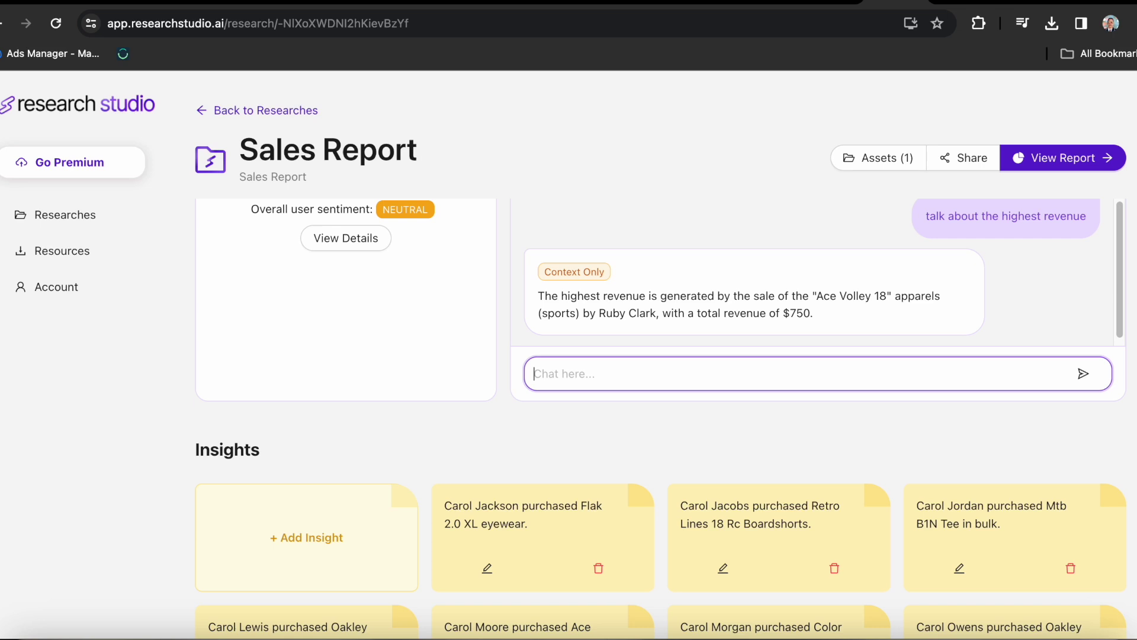
type("what is the most saleable")
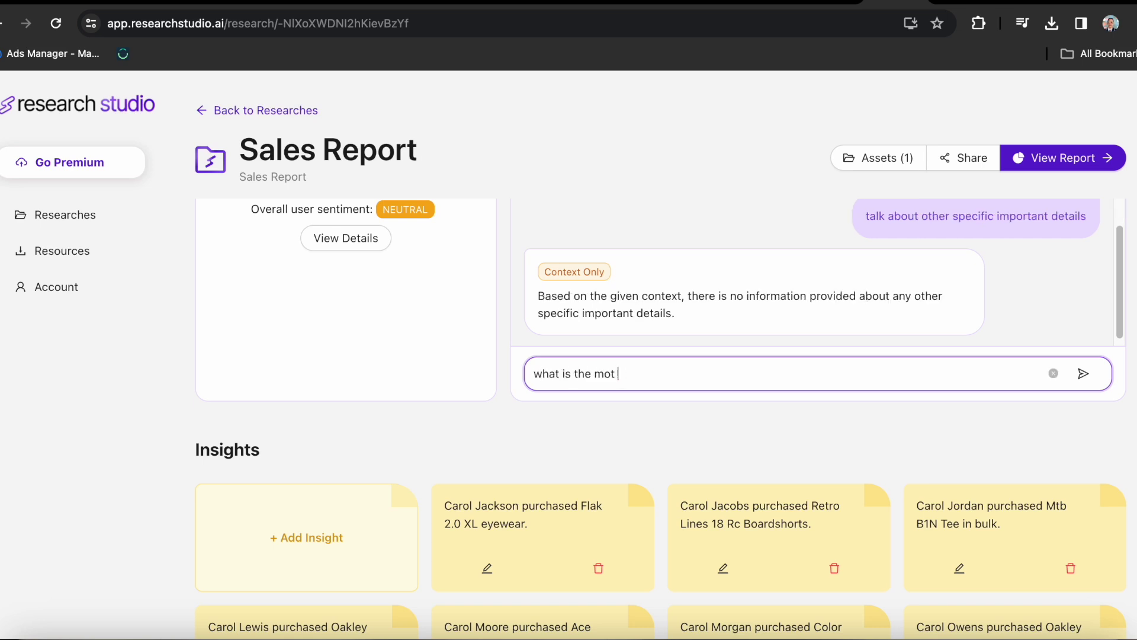
type(" item and on what location")
key("Return")
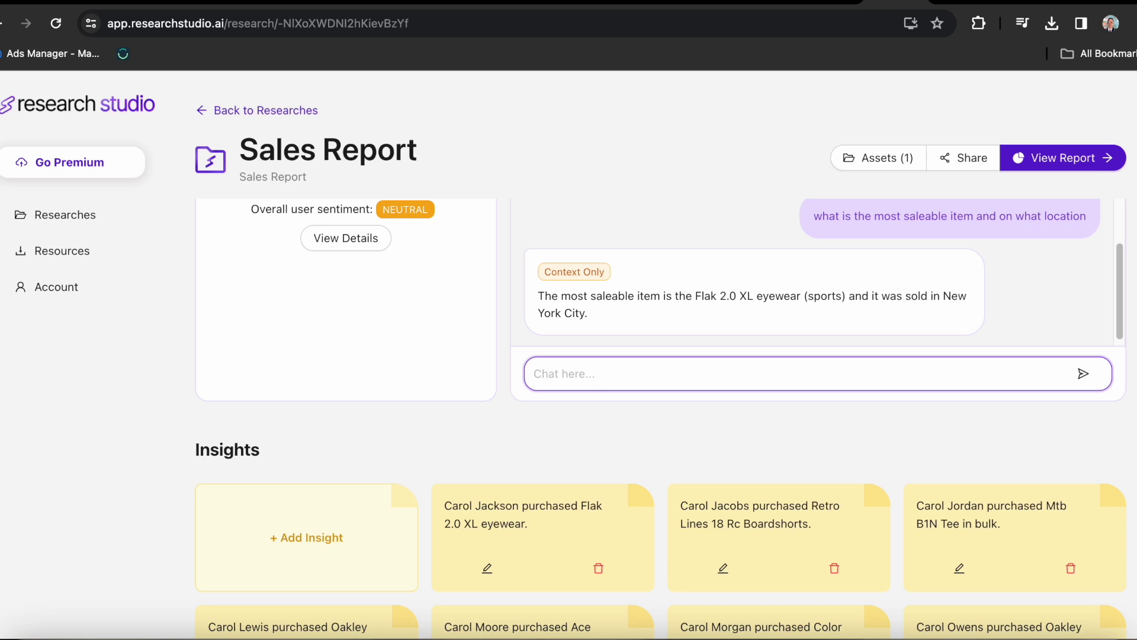
Request all items ranked by sales in a table and scroll through the reply.
type("now list all the item")
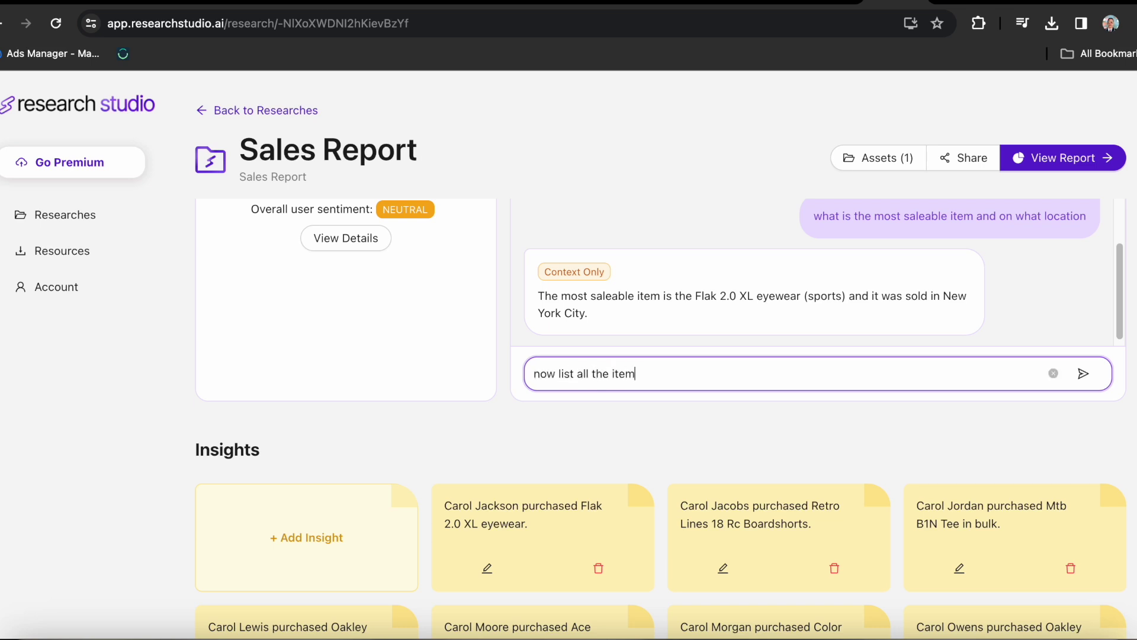
type("s from highest to lowest based on sale in a tabular format")
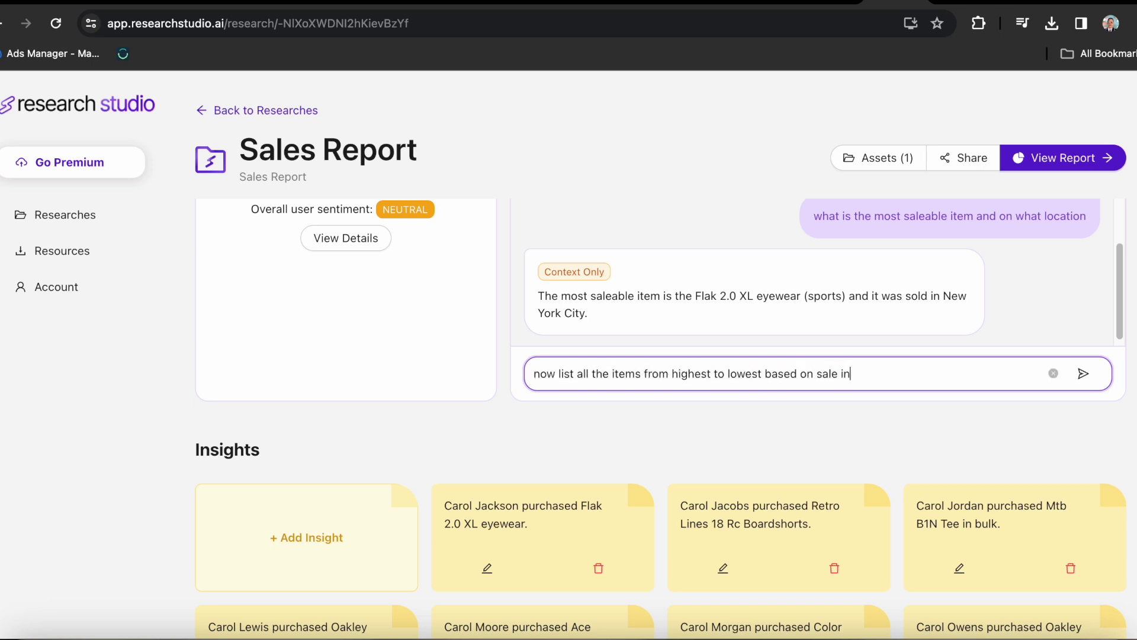
key("Return")
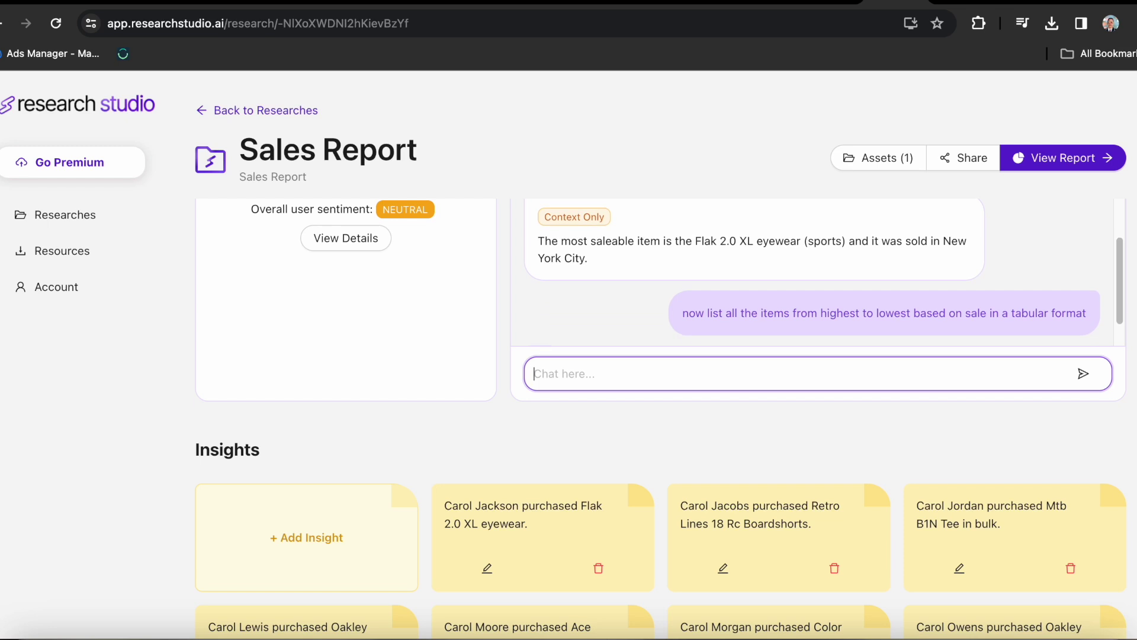
scroll(1119, 260, "up", 5)
left_click(1119, 261)
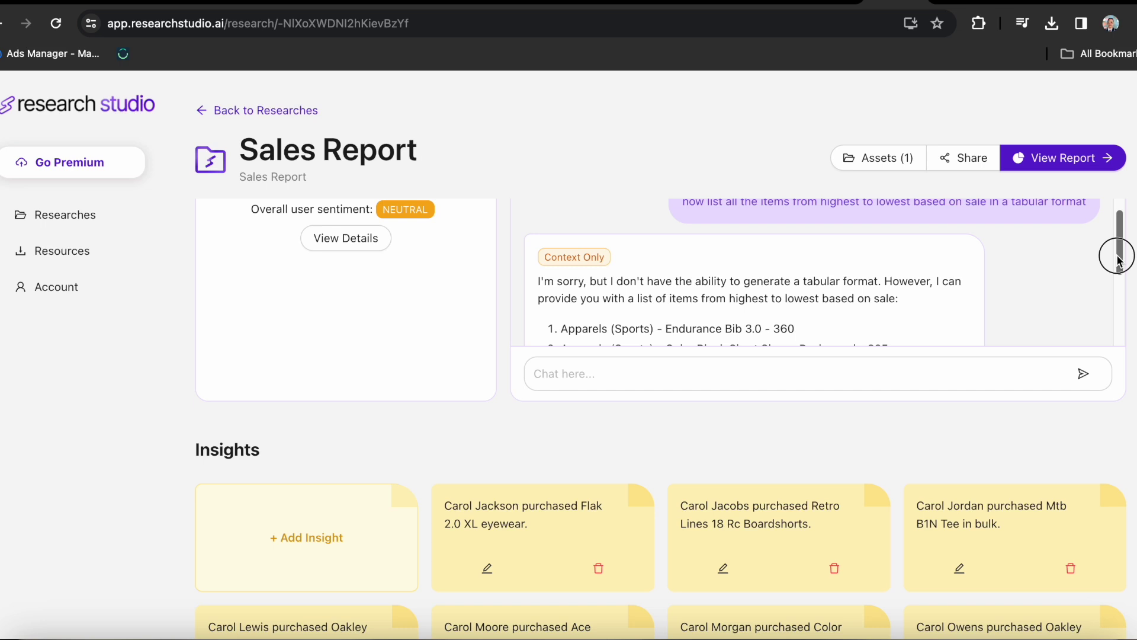
left_click_drag(1119, 261, 1115, 323)
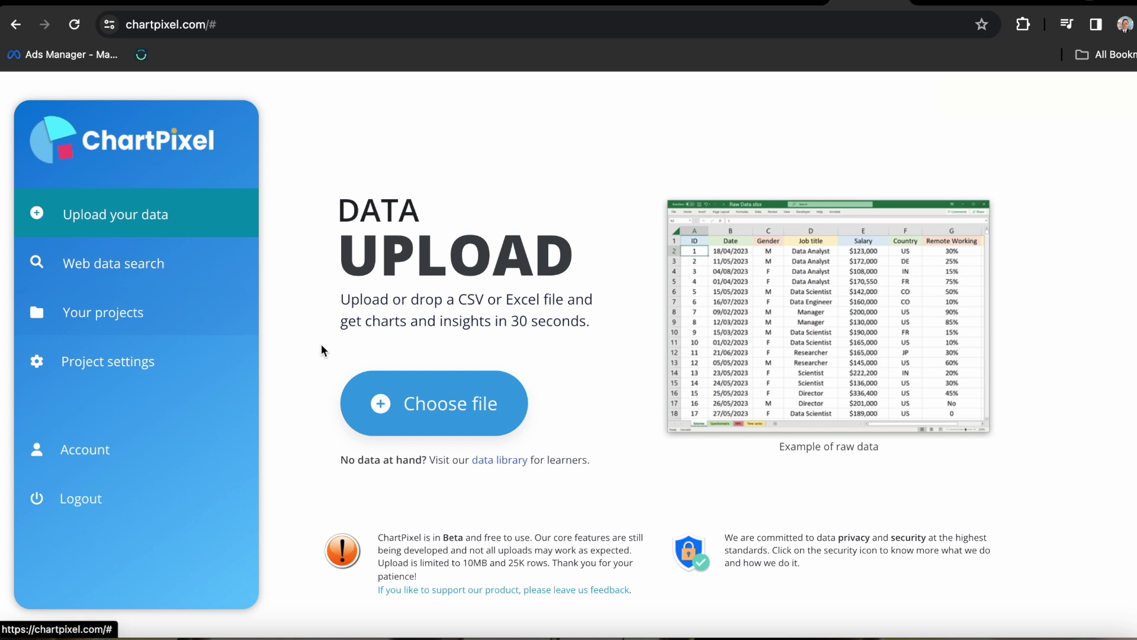
Run a Web data search for the keyword 'nutella ice cream'.
left_click(123, 265)
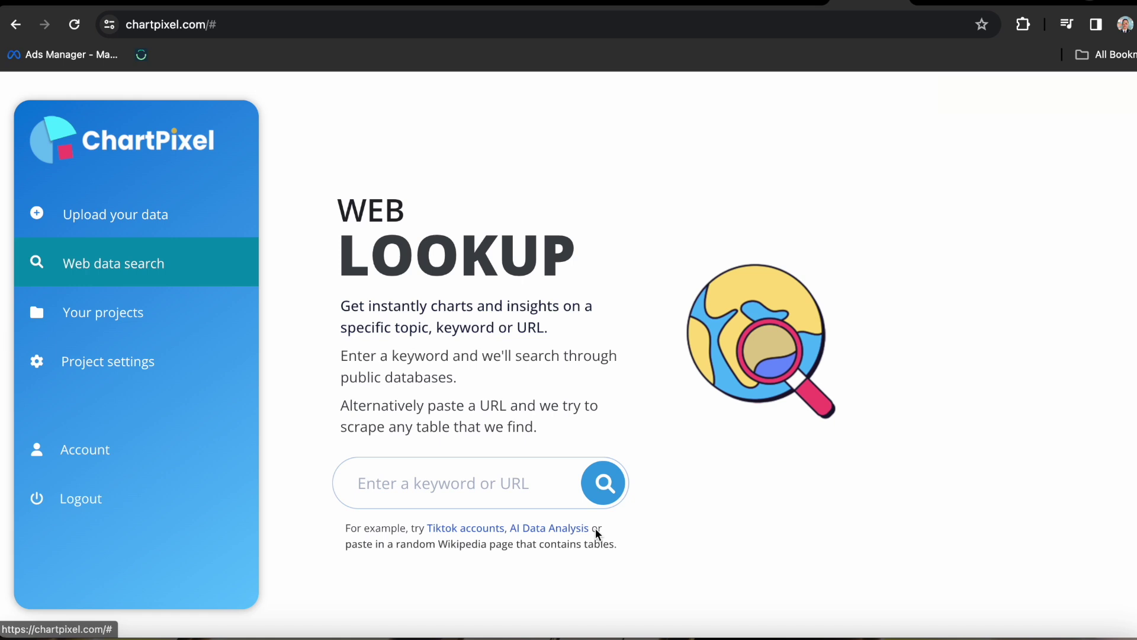
type("nutella ice cream")
key("Return")
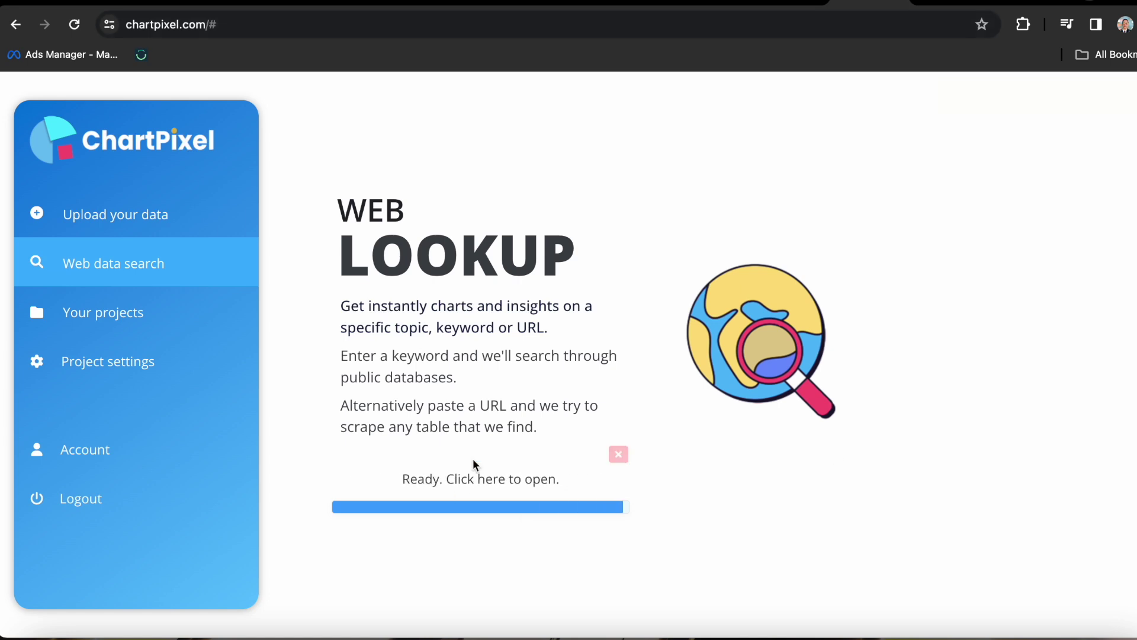
Open the nutella ice cream project, read the density plot's insights, and go back to the workspace.
left_click(473, 475)
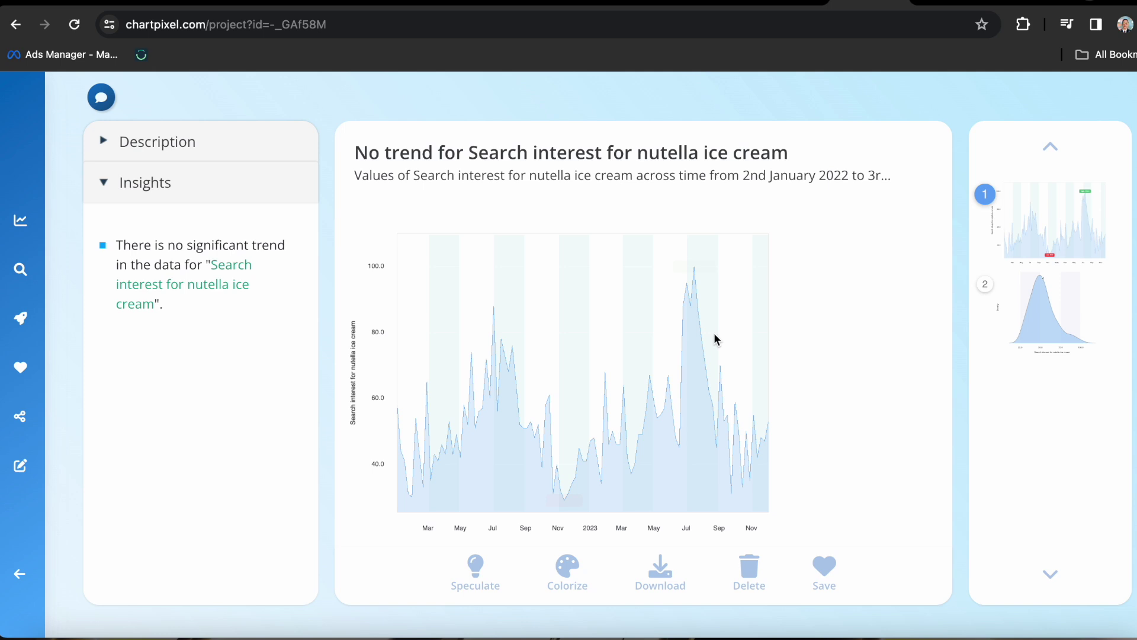
key("Down")
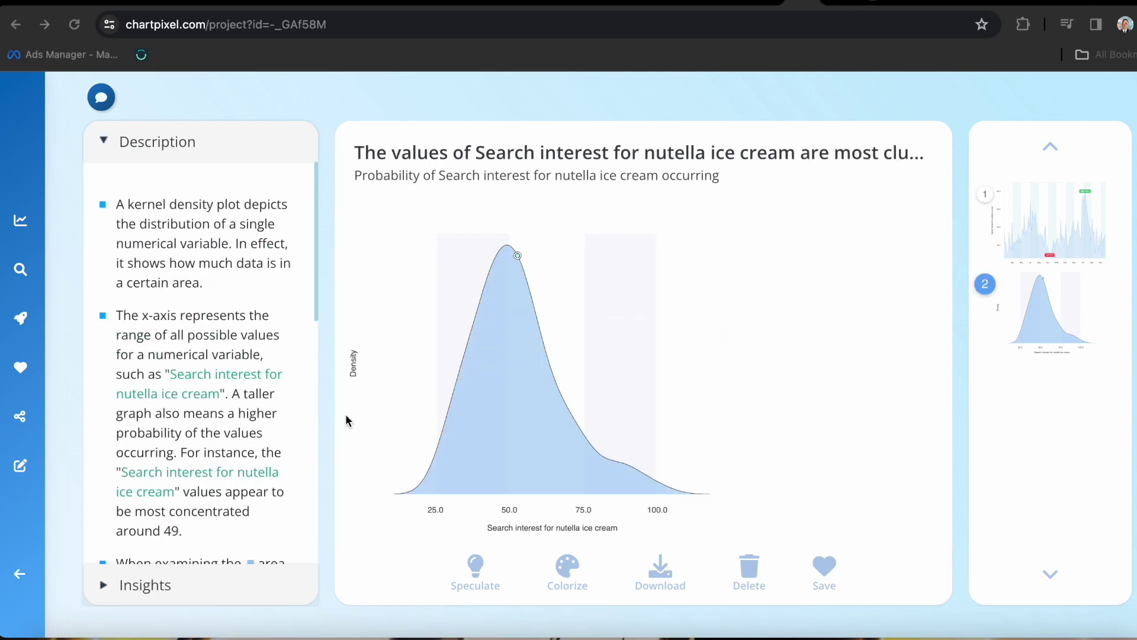
left_click(1043, 230)
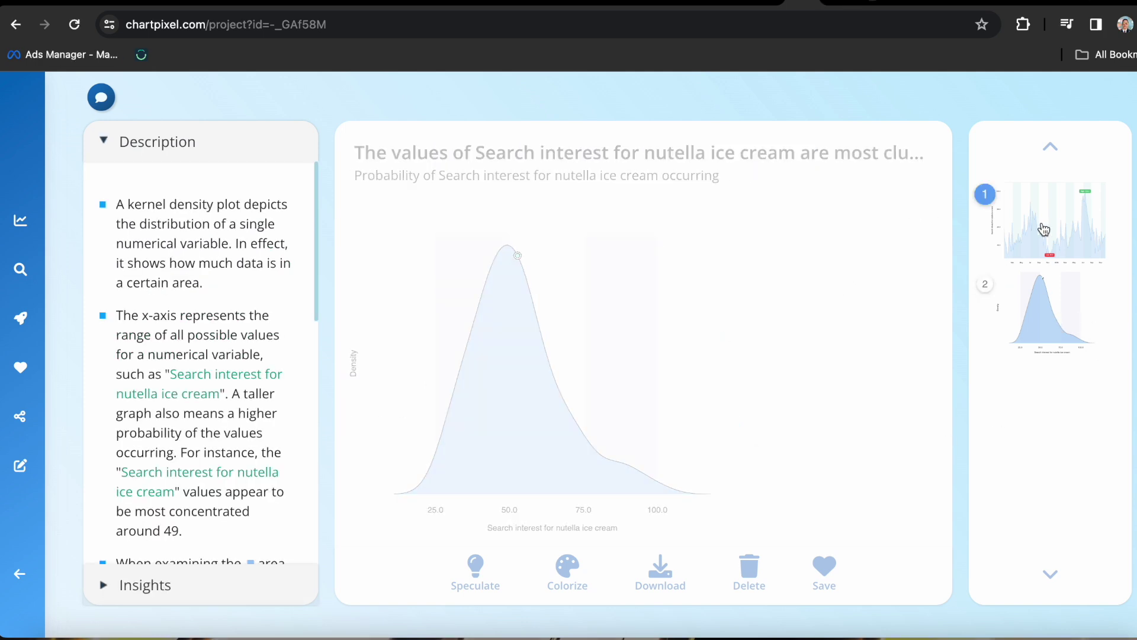
left_click(1044, 302)
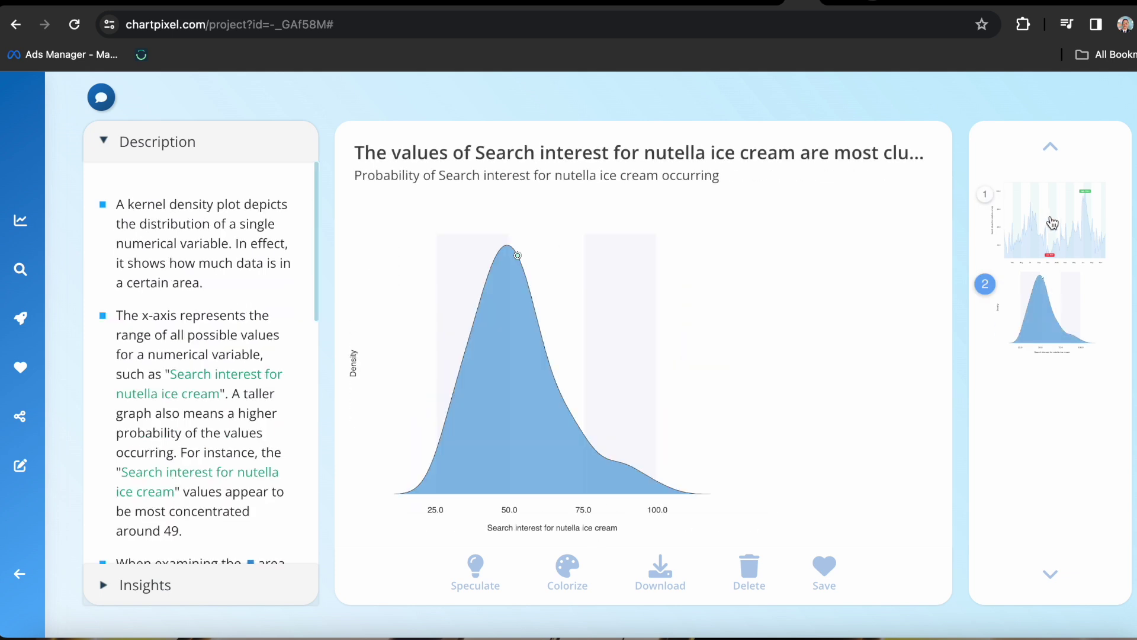
left_click(128, 599)
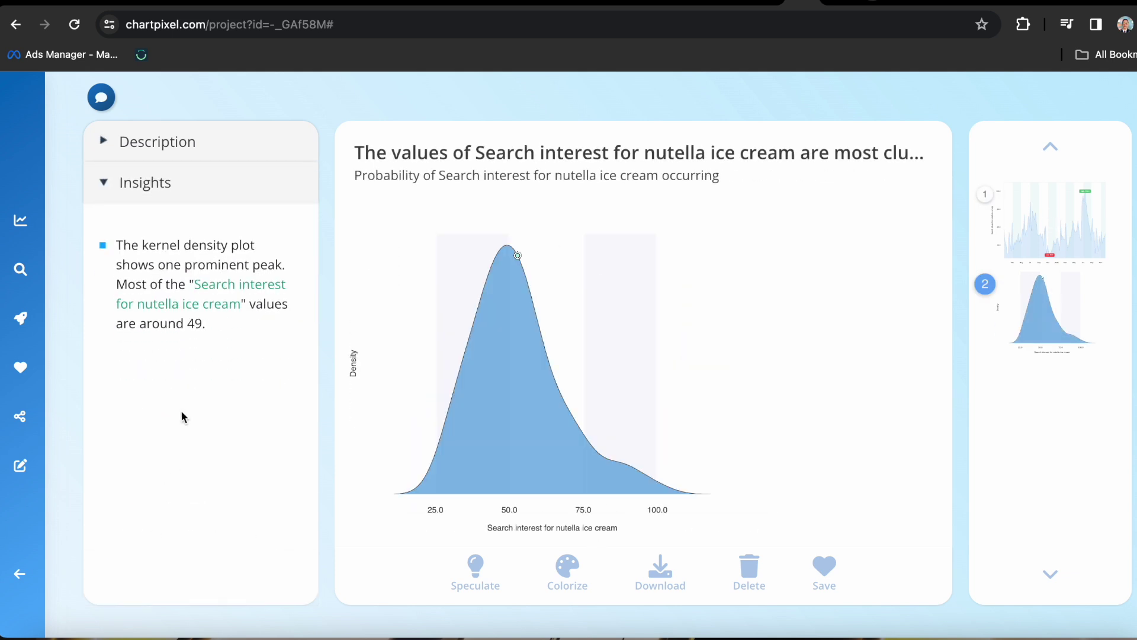
mouse_move(23, 572)
left_click(71, 572)
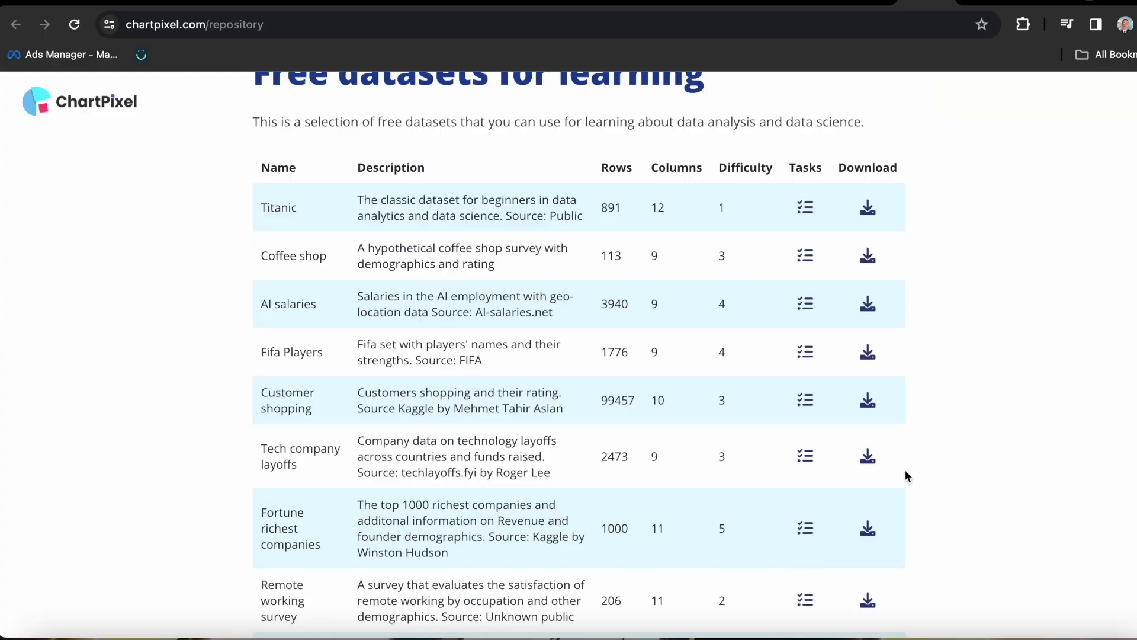
Download the Fortune richest companies dataset and pick its Fortune 1000 CSV for upload.
scroll(905, 470, "down", 1)
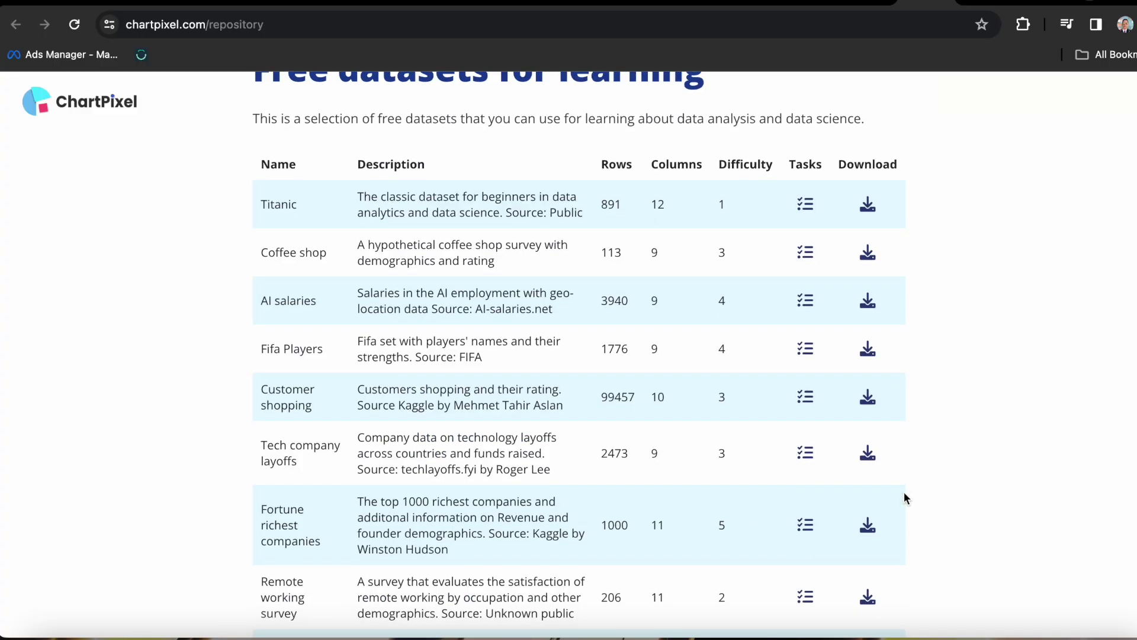
left_click(867, 527)
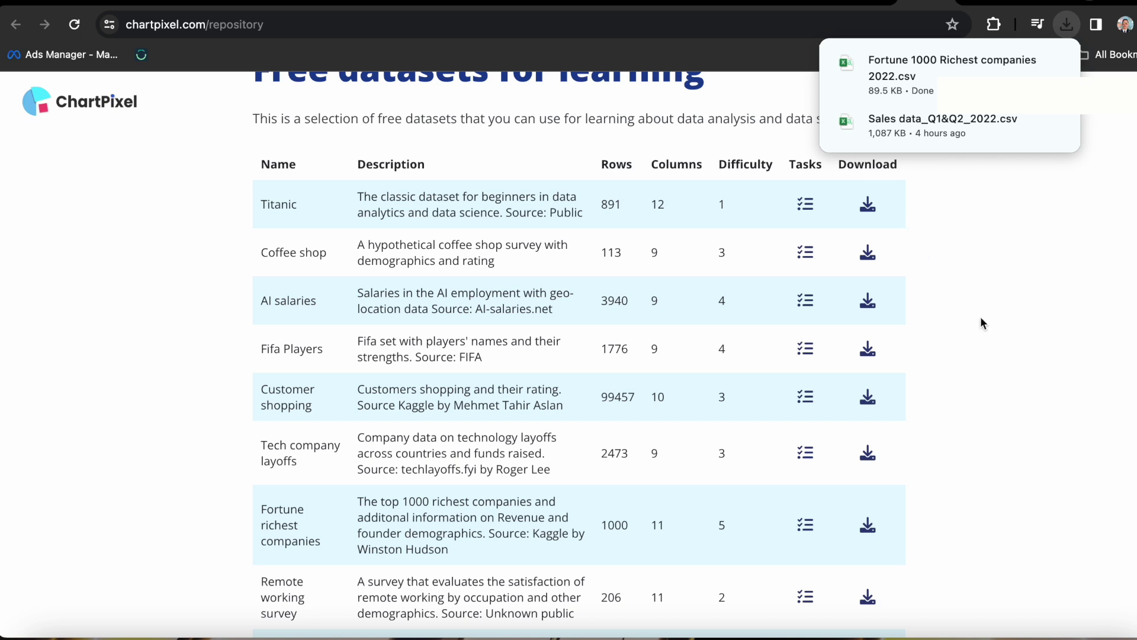
scroll(980, 323, "up", 3)
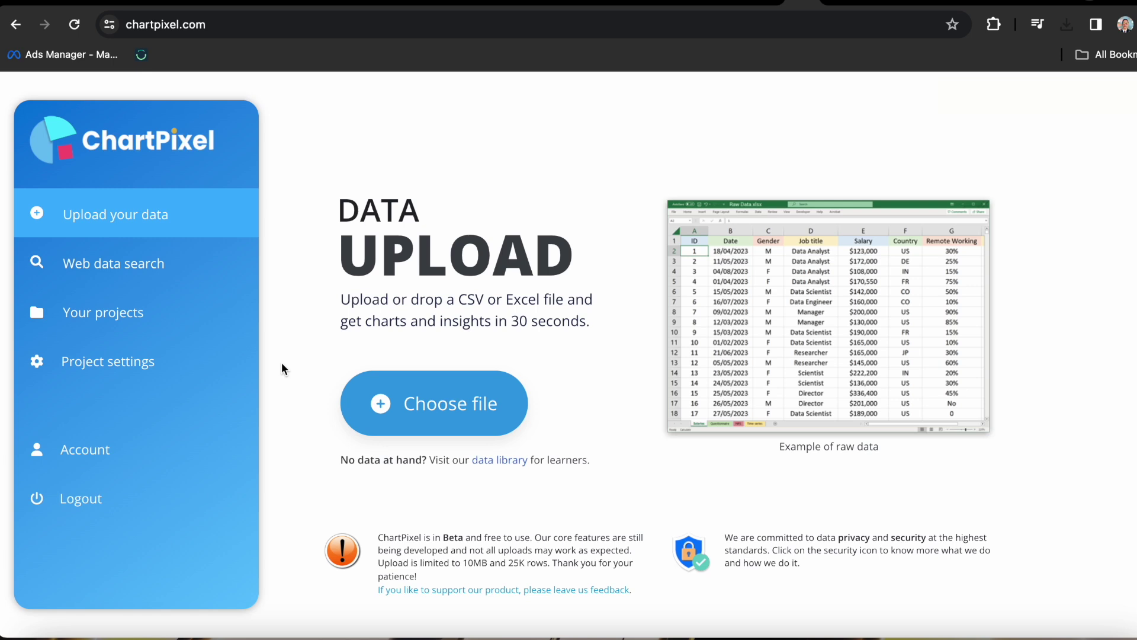
left_click(386, 400)
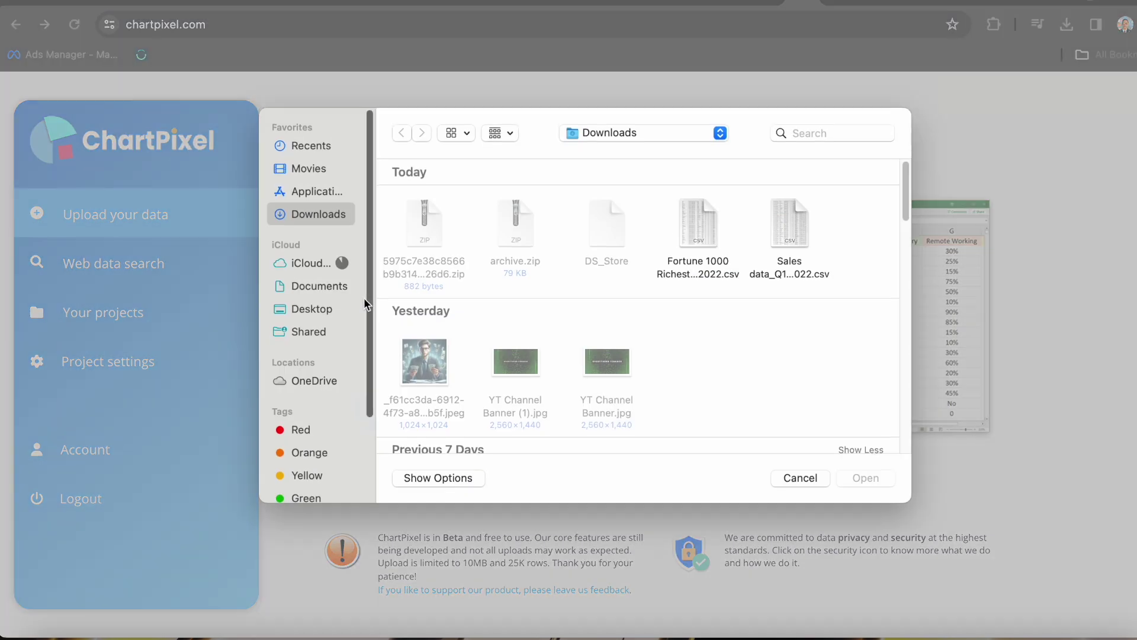
left_click(690, 239)
Upload the Fortune 1000 file, show the Employee Growth Boosts Profits scatter plot, and launch PowerPoint.
left_click(690, 239)
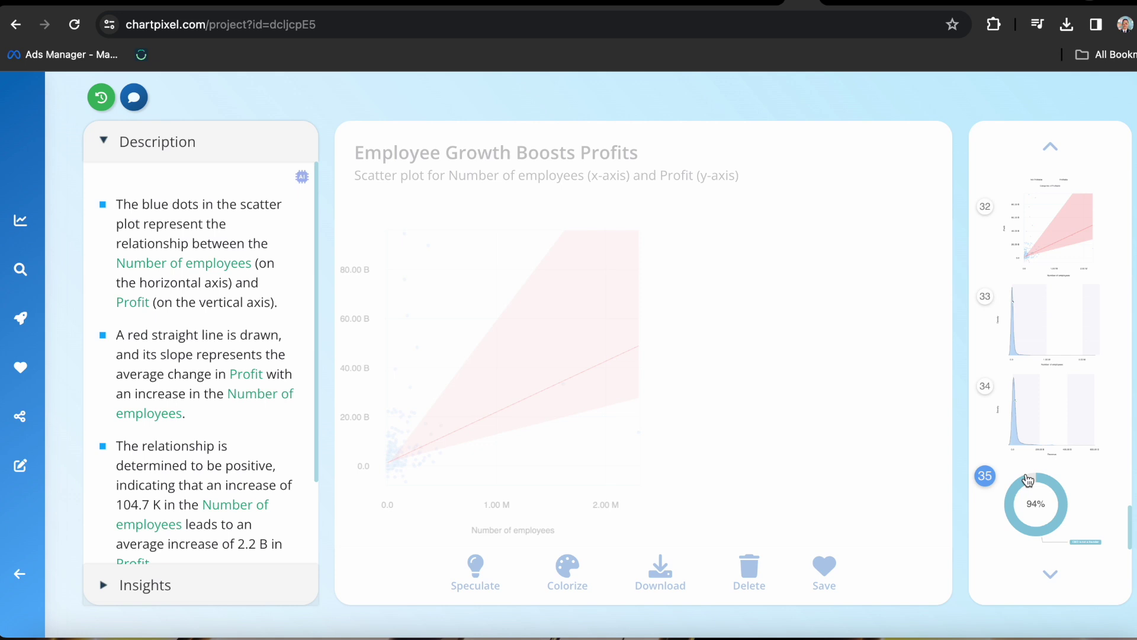
left_click(1059, 236)
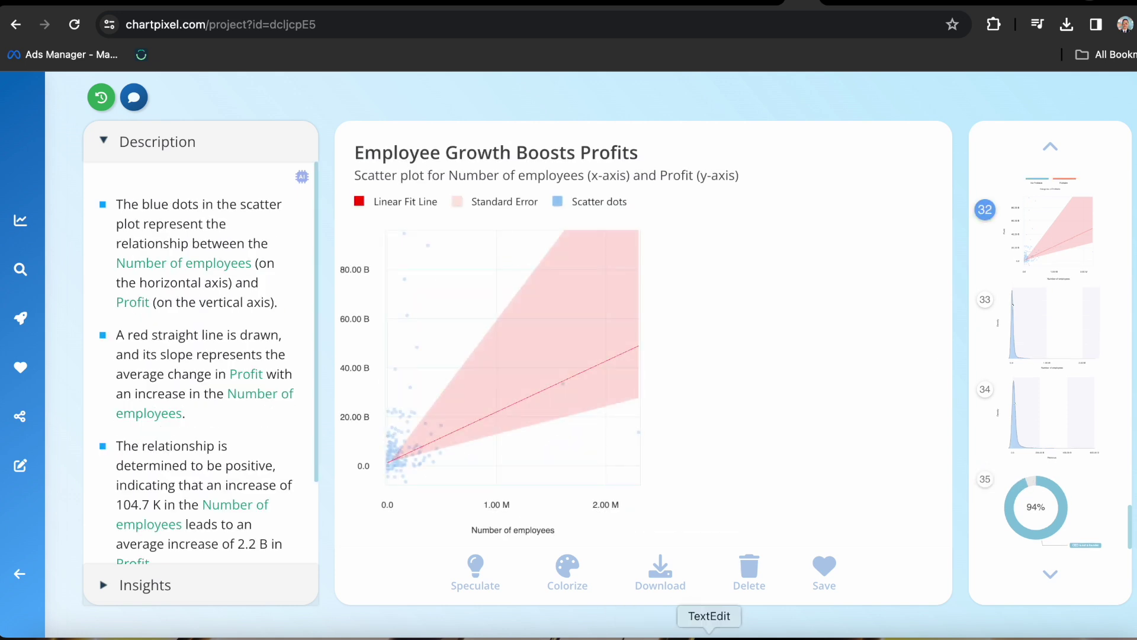
left_click(671, 301)
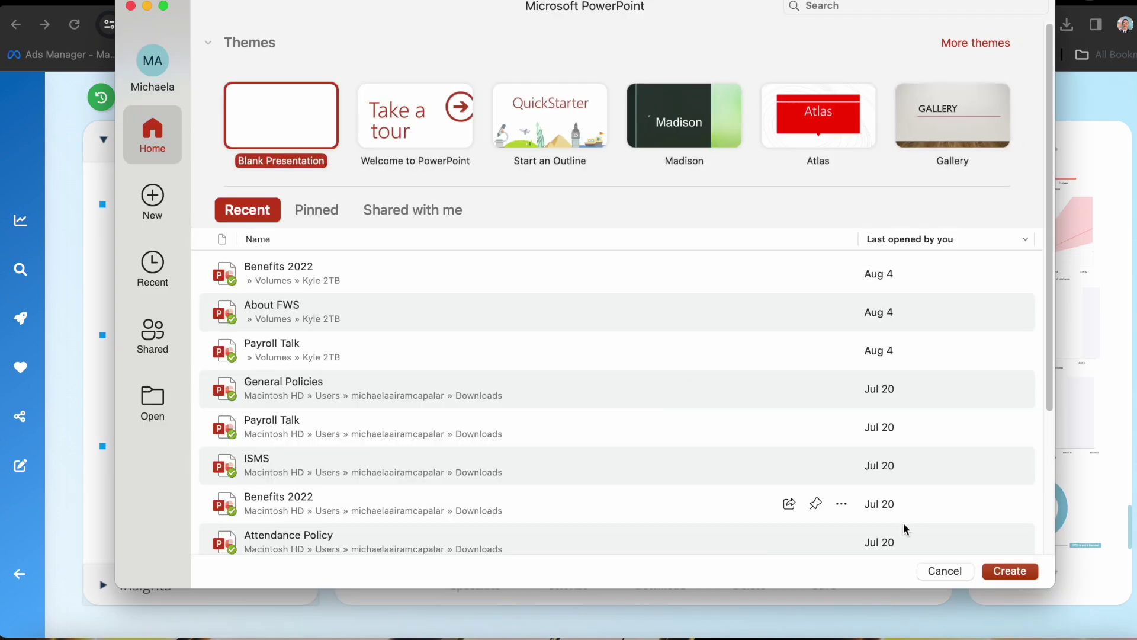
Create a blank presentation and drop the scatter plot image onto the slide, enlarged and repositioned.
key("Return")
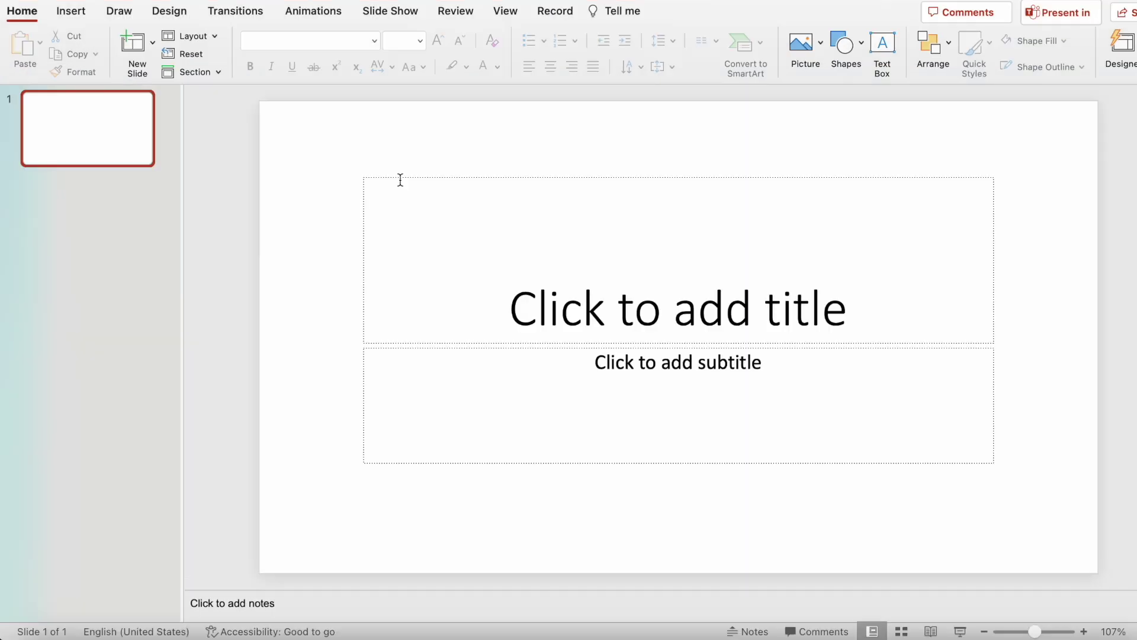
key("super+Tab")
left_click_drag(539, 300, 546, 330)
left_click(610, 547)
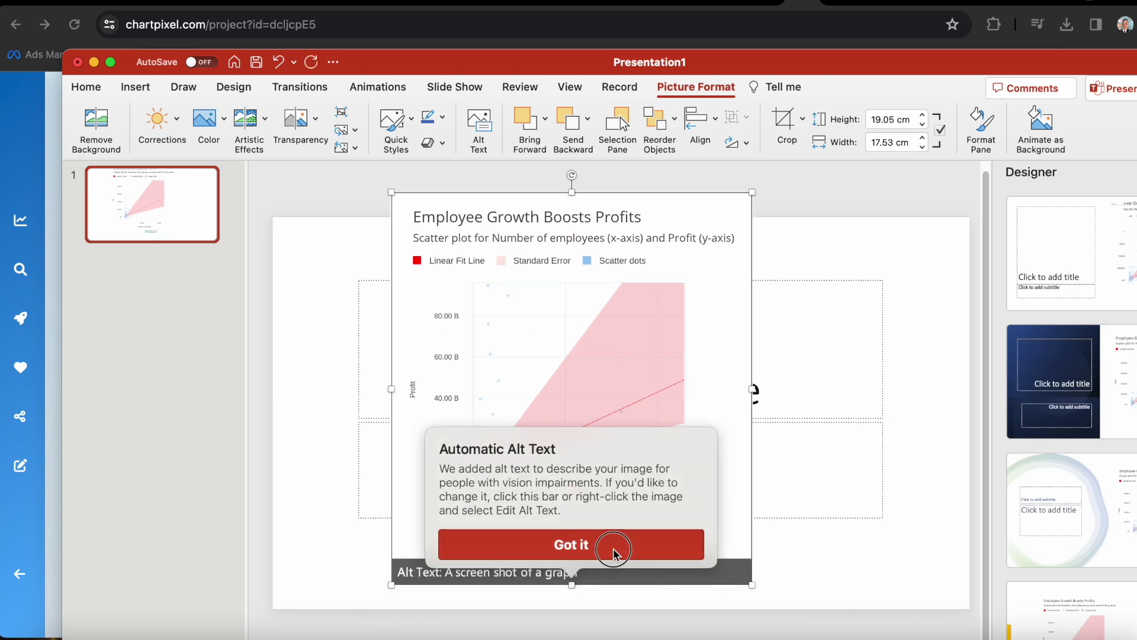
left_click_drag(752, 585, 776, 607)
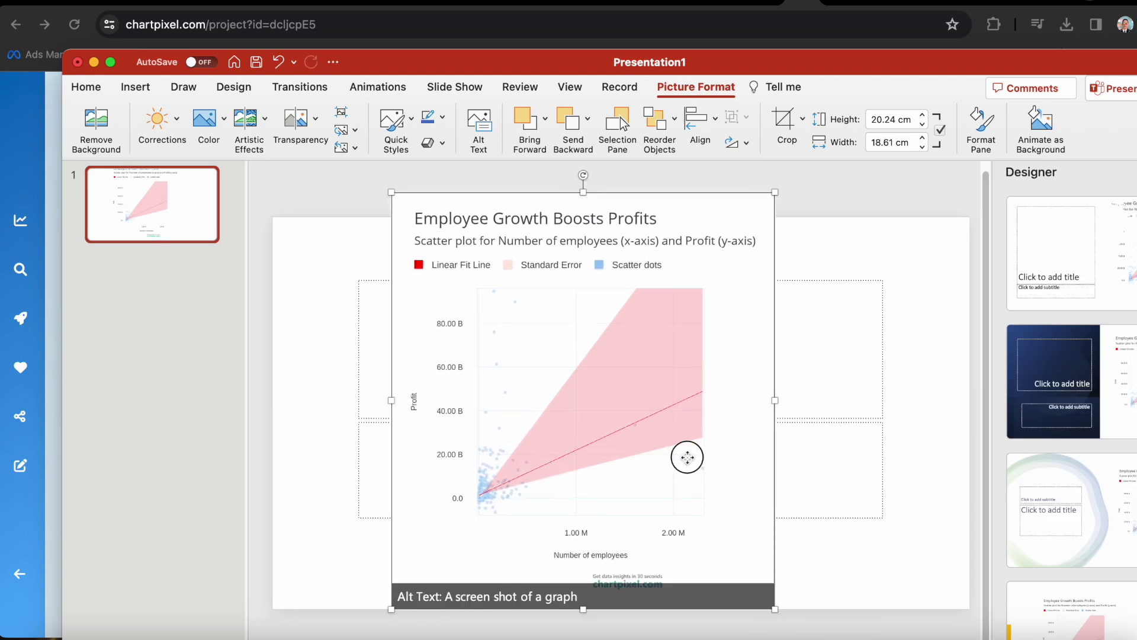
left_click_drag(683, 456, 703, 482)
Select the slide's title placeholder and change its options from the right-click menu.
left_click(812, 388)
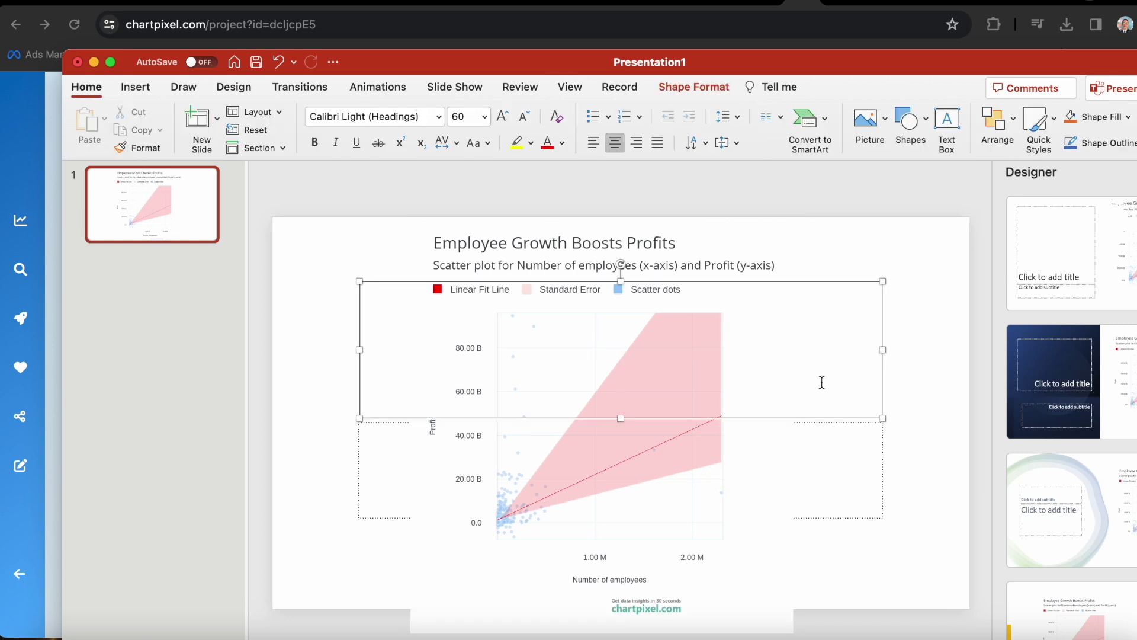
left_click(883, 346)
right_click(881, 349)
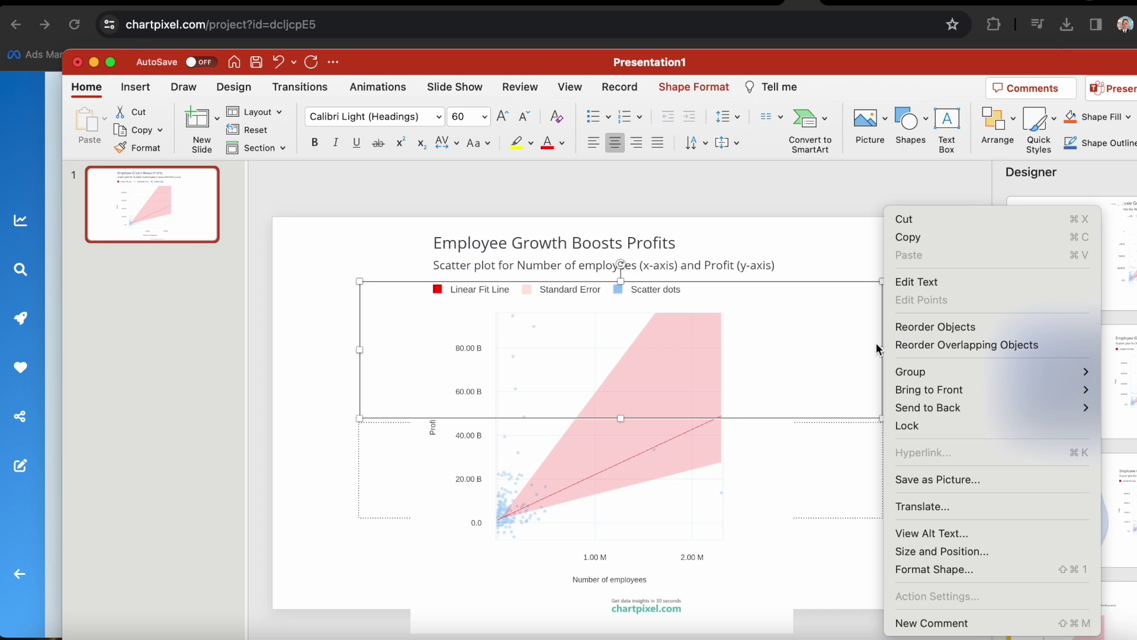
left_click(877, 348)
left_click(887, 273)
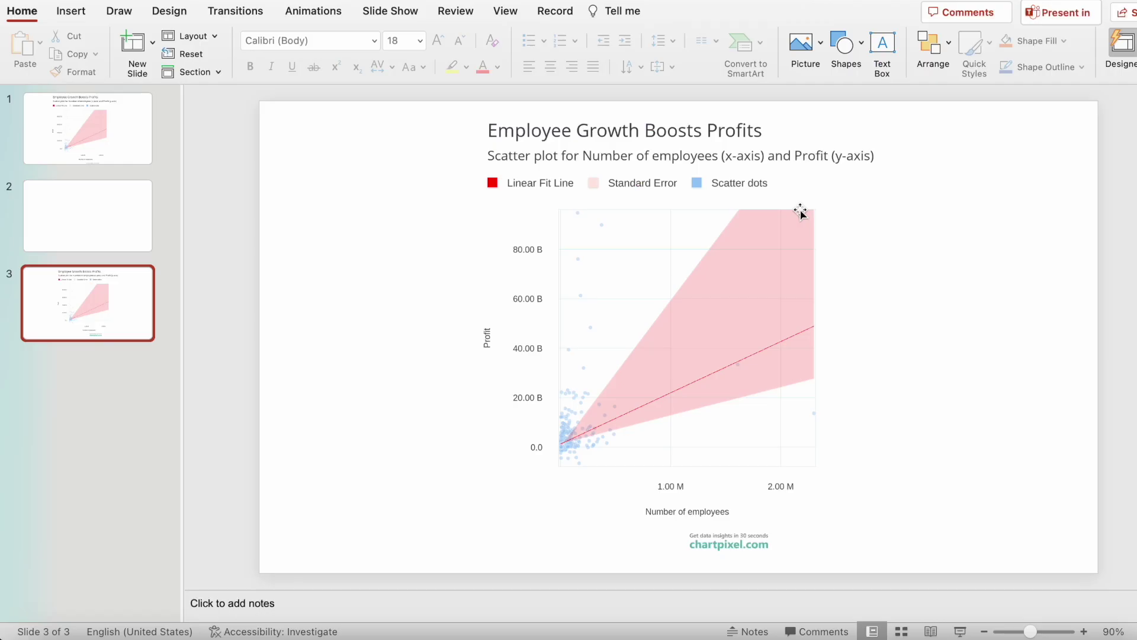
left_click(739, 282)
left_click(957, 353)
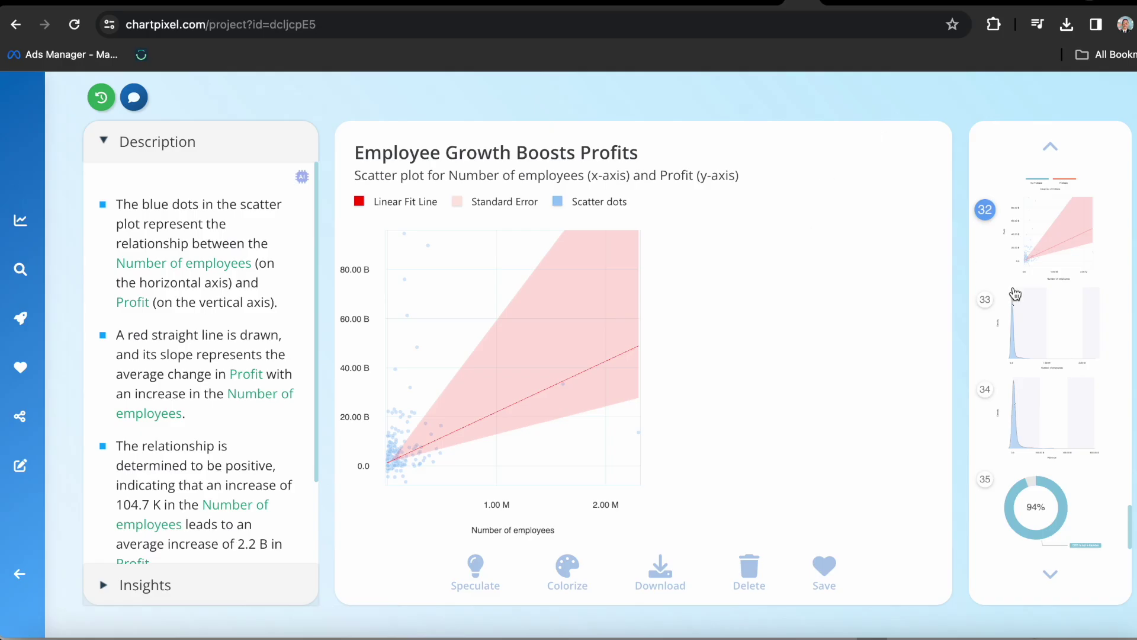
Open thumbnail 24, the Profitable Rates by Sector bar chart, and dismiss its context menu.
scroll(1015, 294, "up", 7)
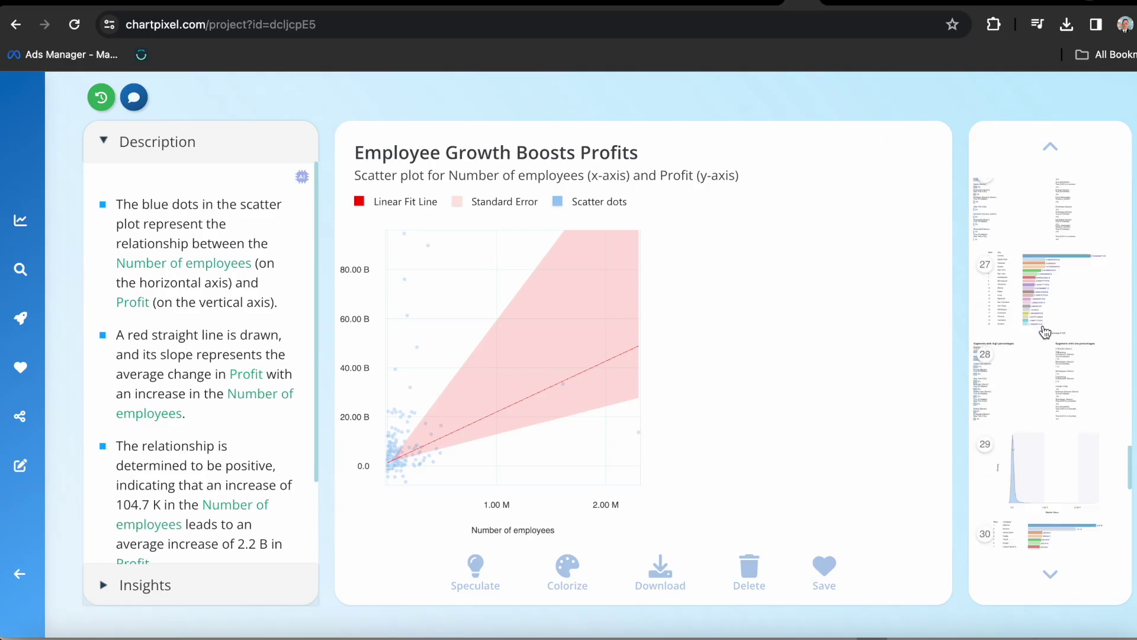
left_click(1015, 226)
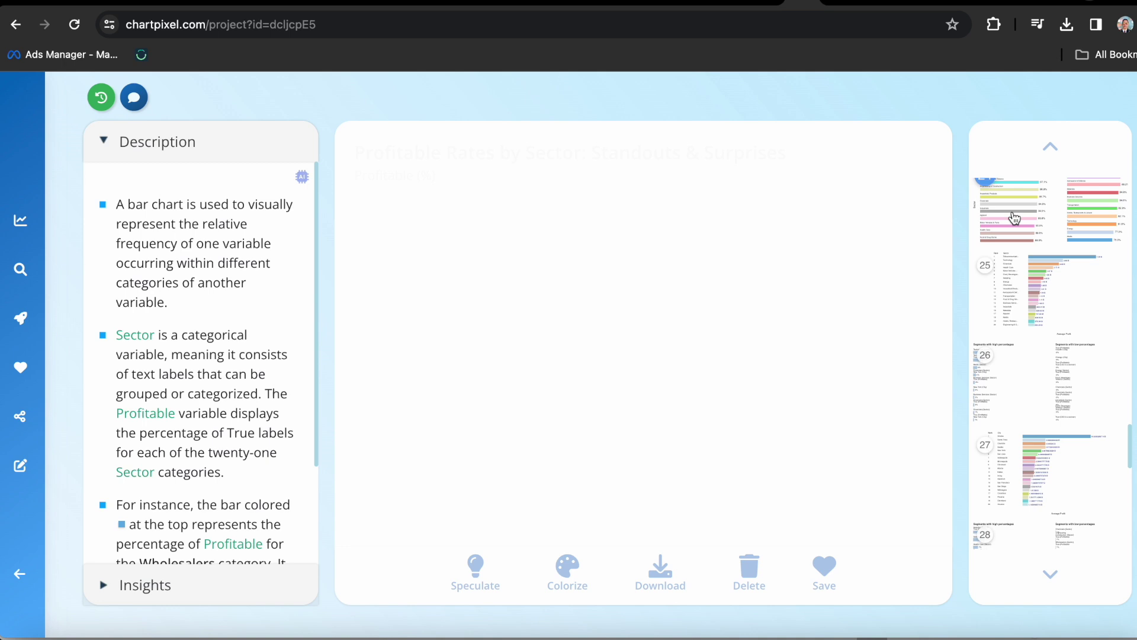
right_click(647, 343)
left_click(647, 340)
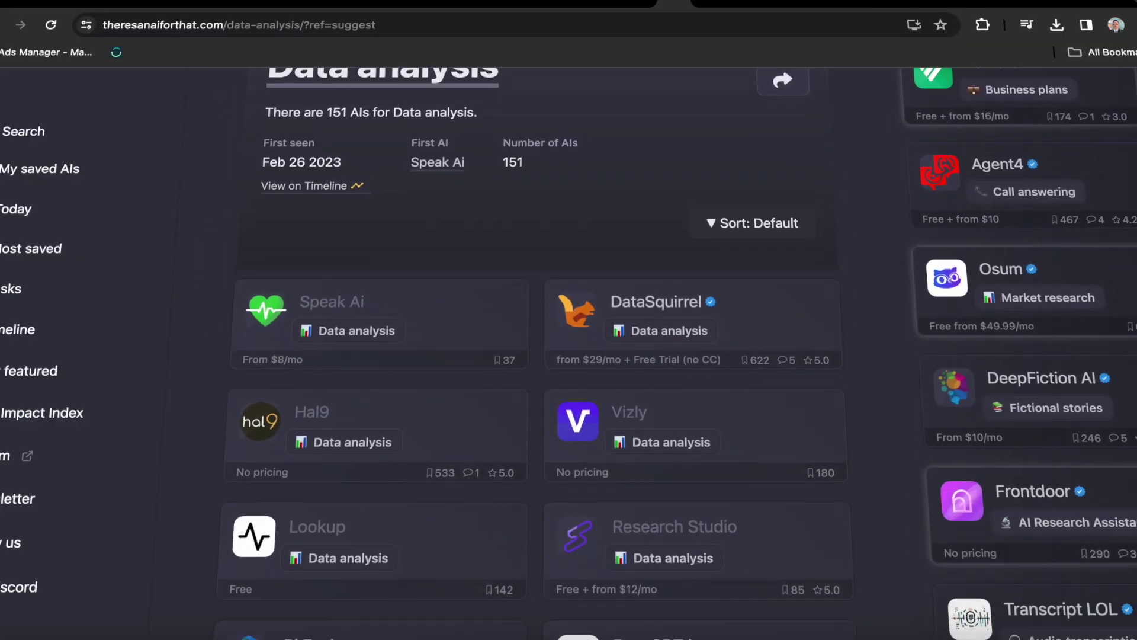
scroll(678, 354, "down", 15)
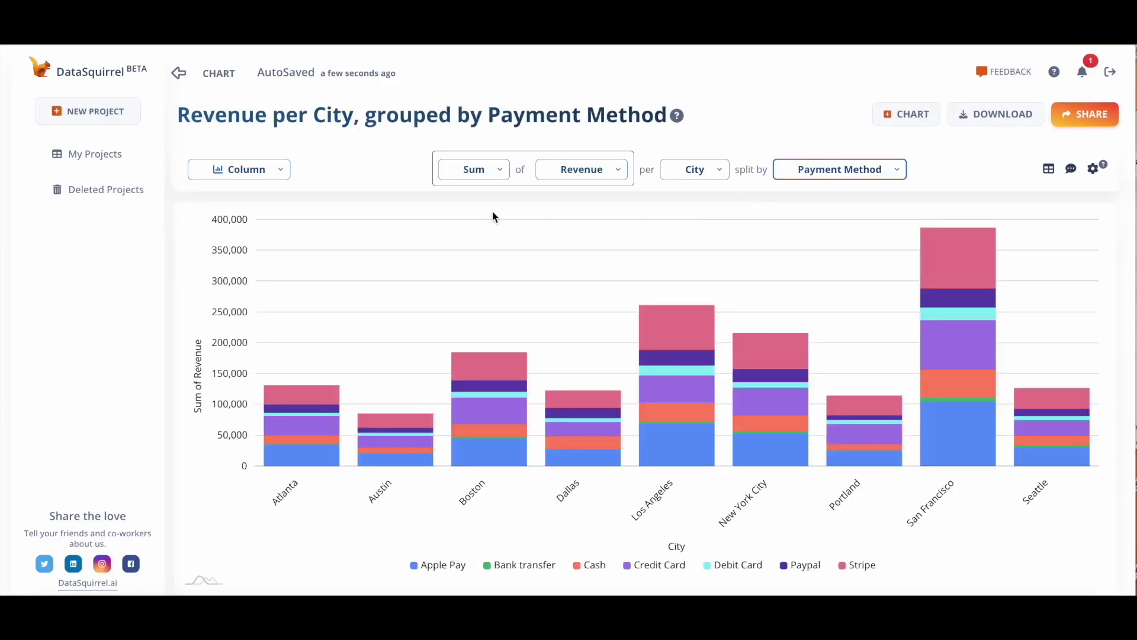
Change Revenue per City to a horizontal Bar chart and give the dashboard the River Nights theme.
left_click(279, 170)
left_click(267, 239)
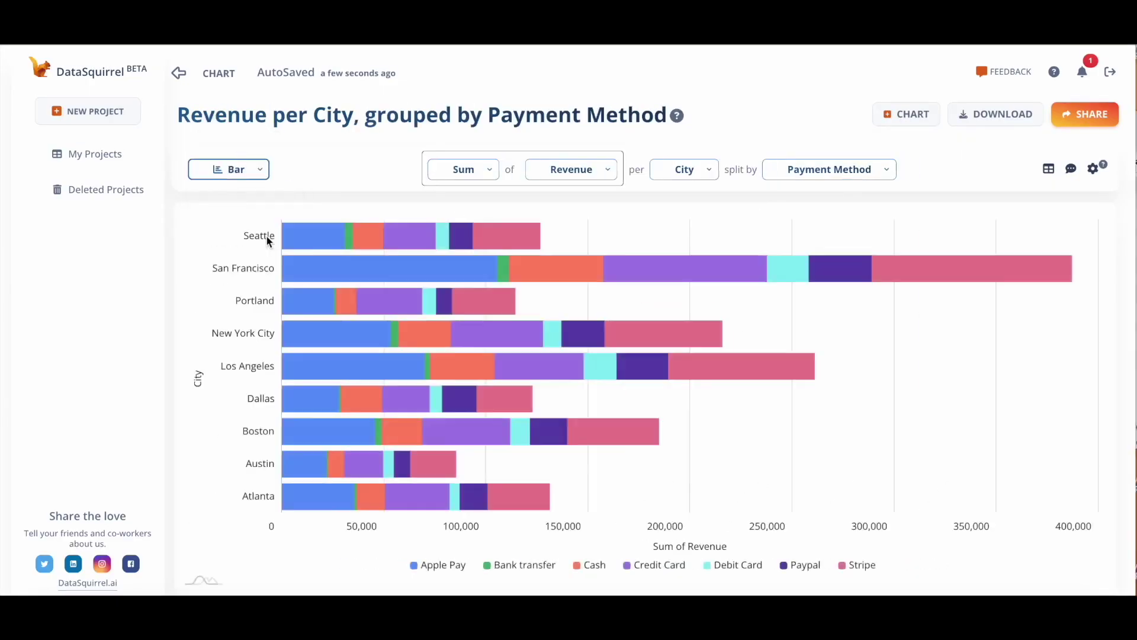
left_click(1095, 170)
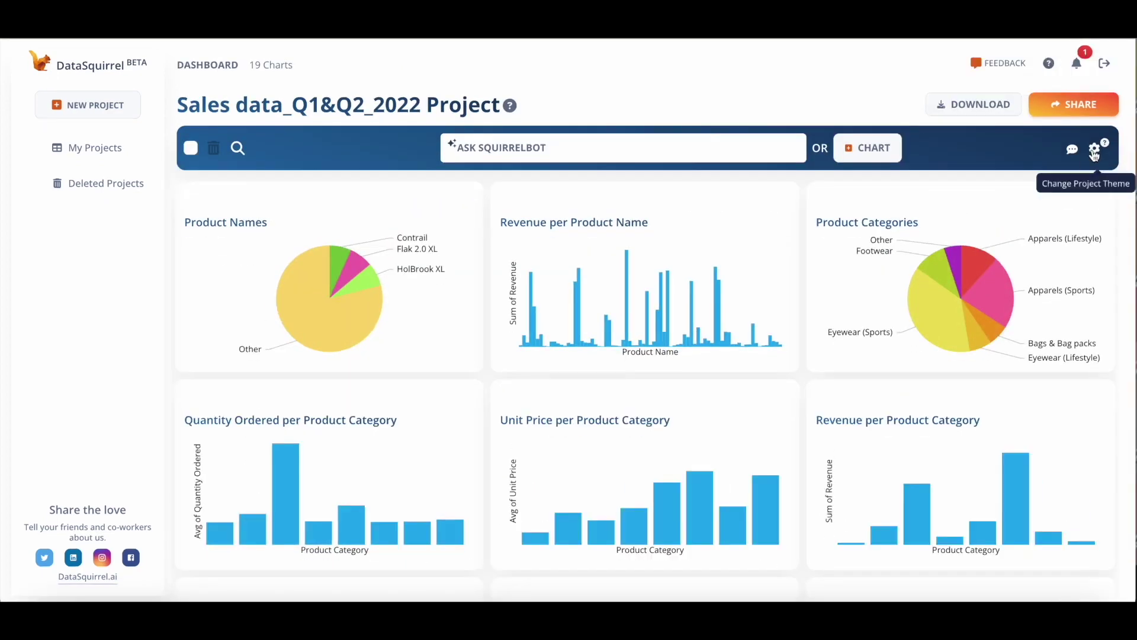
left_click(1094, 152)
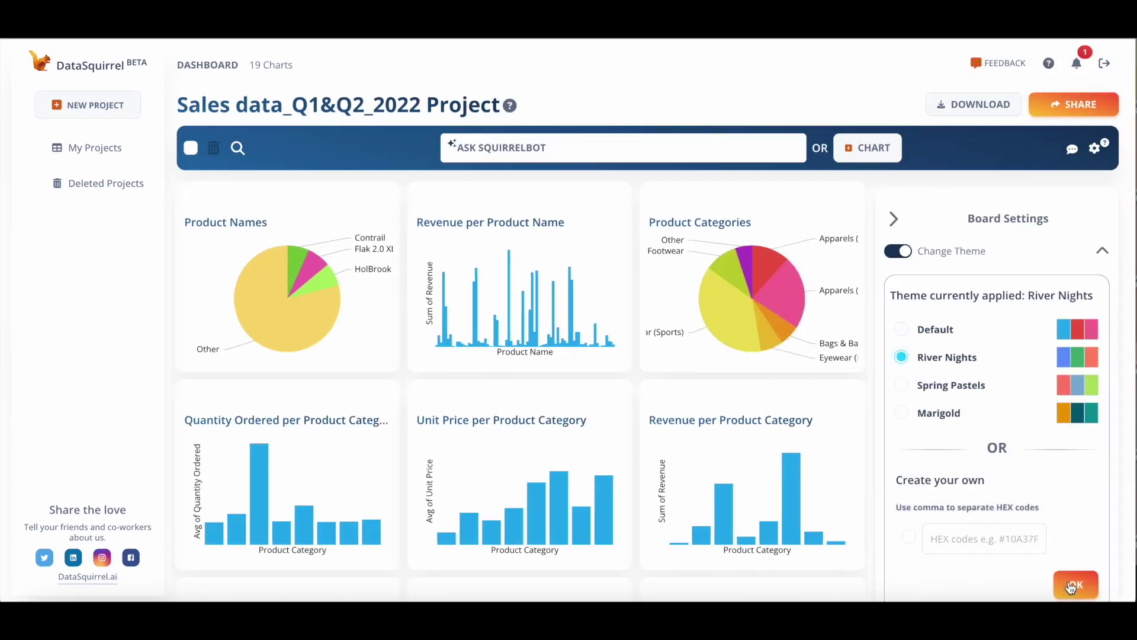